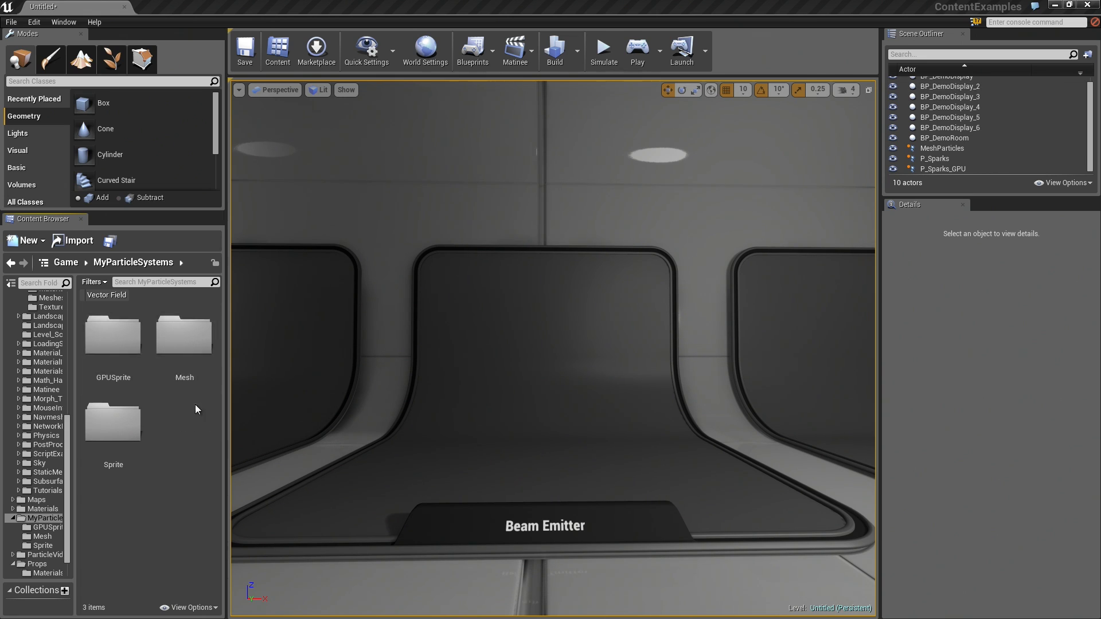
# - Create a folder named Beam in MyParticleSystems and open it
pyautogui.click(38, 241)
pyautogui.click(68, 265)
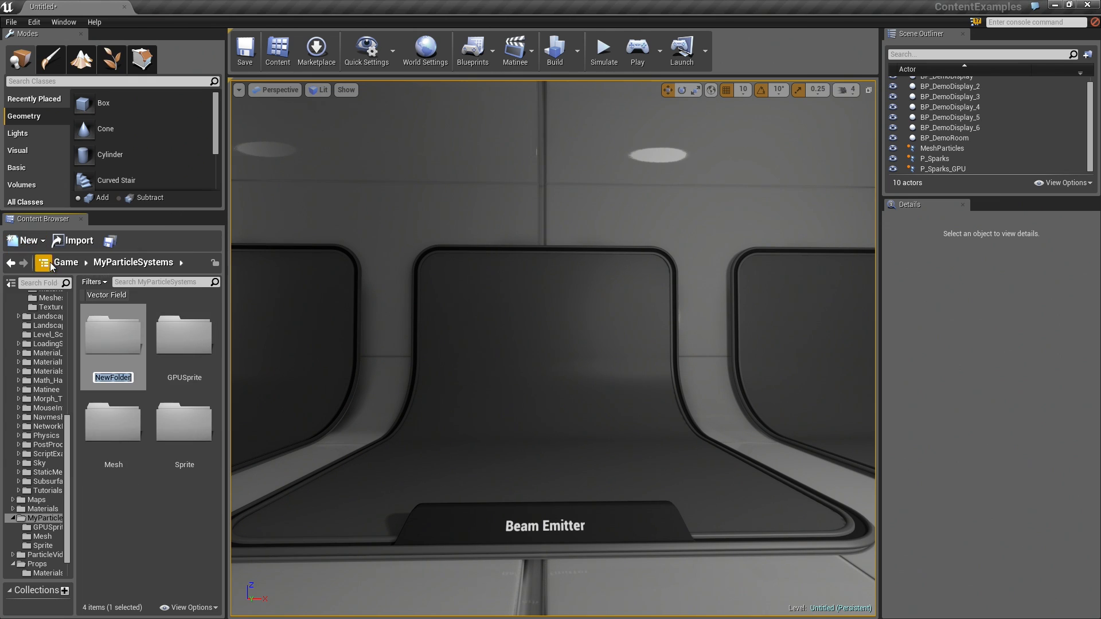
pyautogui.write('Beam')
pyautogui.press('Return')
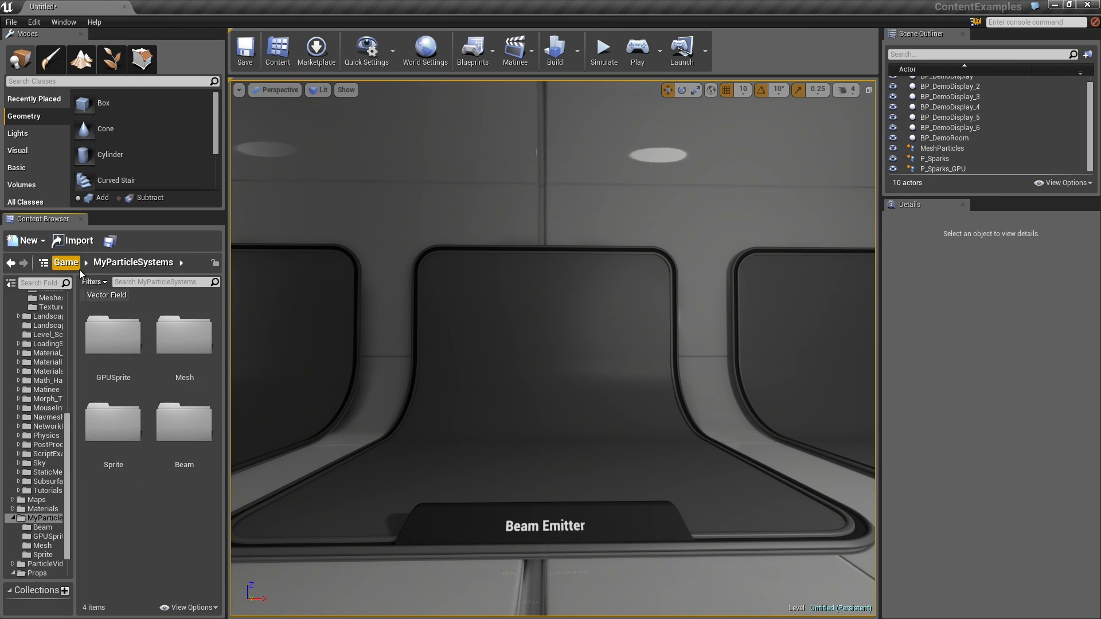
pyautogui.doubleClick(187, 435)
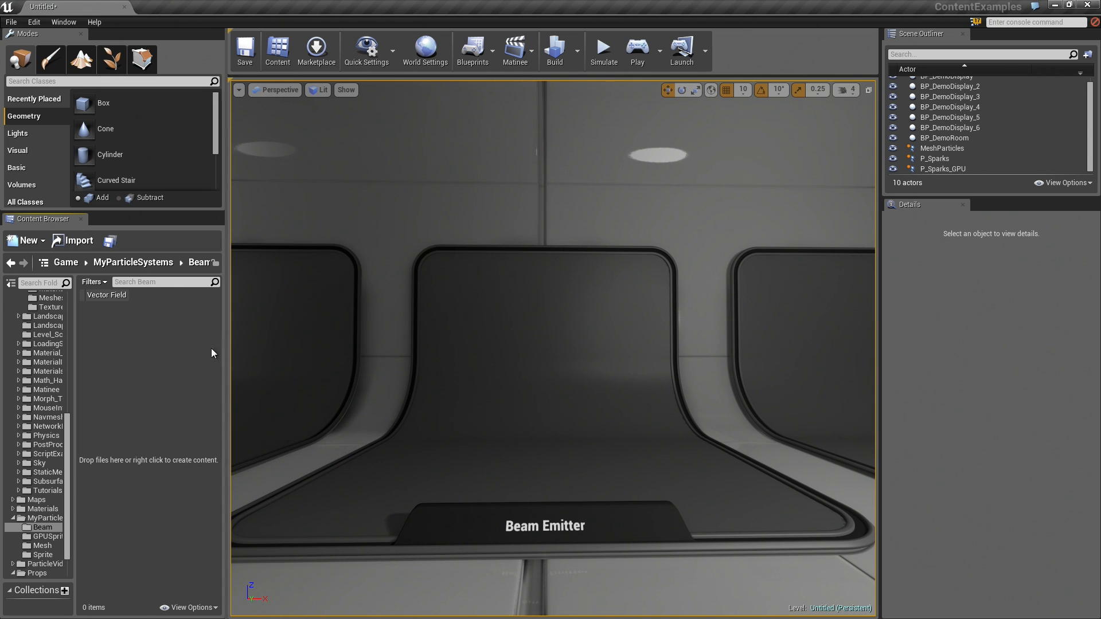
# - Add a new material asset named Mat_Beam inside the Beam folder
pyautogui.rightClick(105, 331)
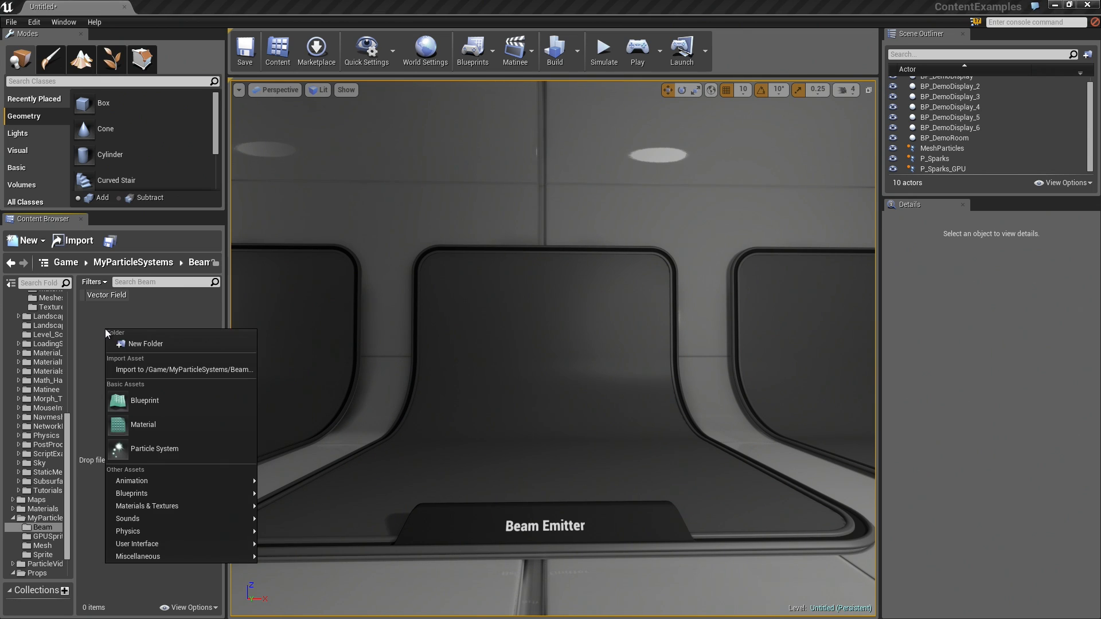
pyautogui.click(150, 426)
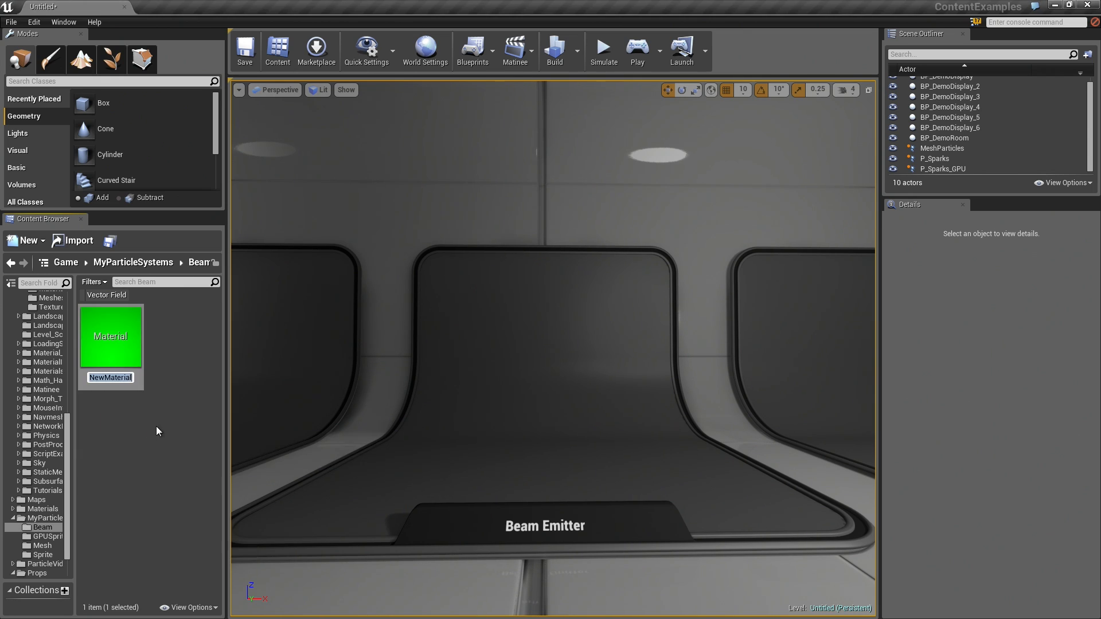
pyautogui.write('Mat_Beam')
pyautogui.press('Return')
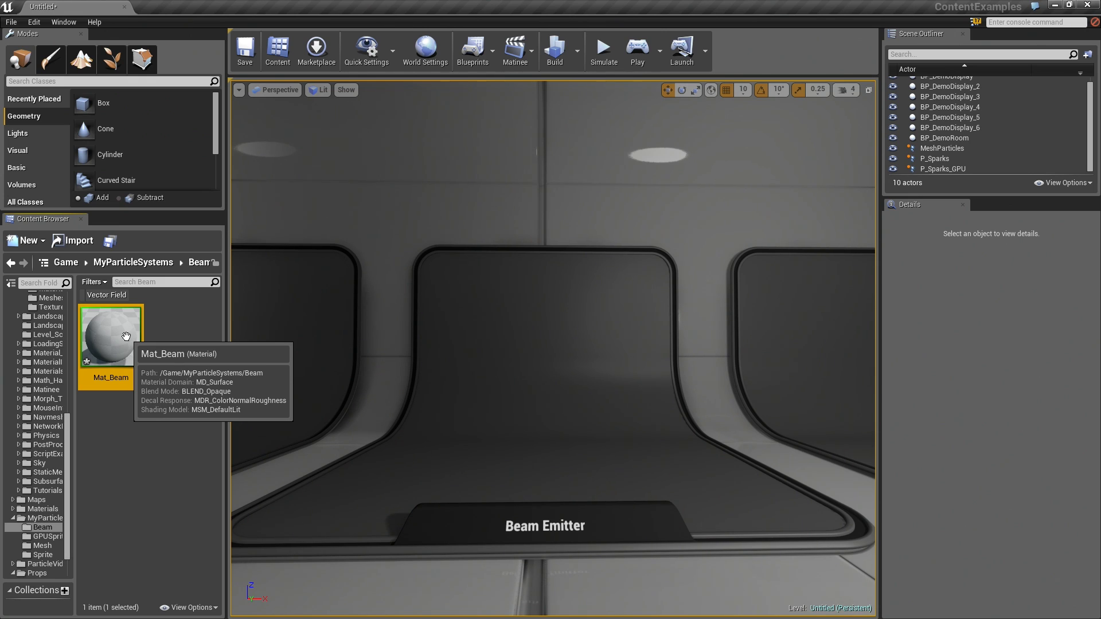
# - Open Mat_Beam in a maximised material editor and select its main node
pyautogui.doubleClick(125, 336)
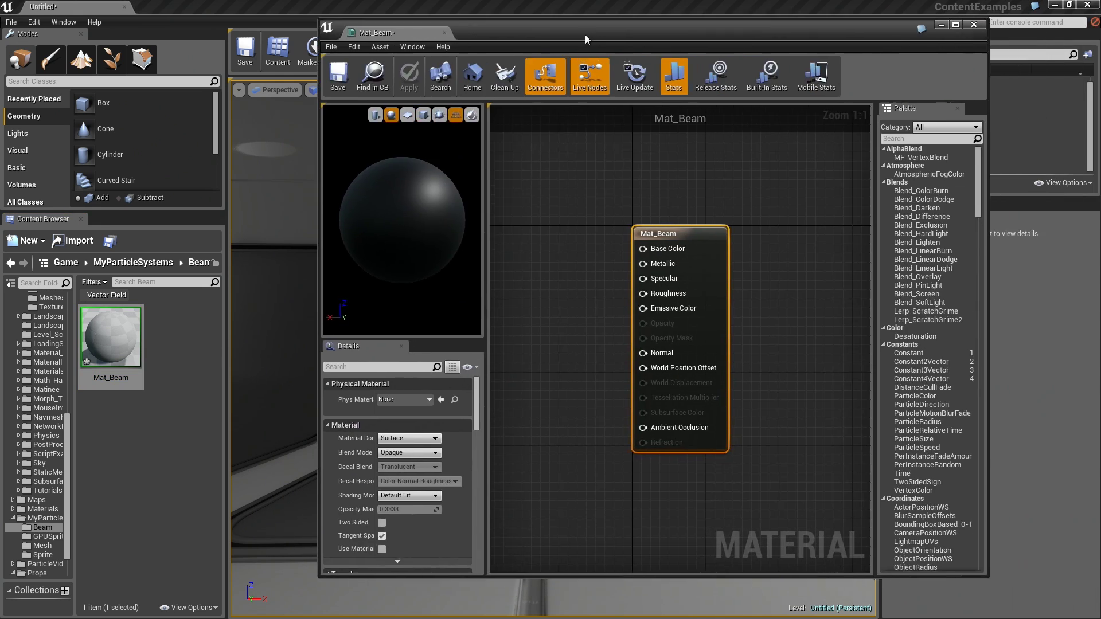
pyautogui.doubleClick(585, 34)
pyautogui.moveTo(719, 266); pyautogui.dragTo(904, 239, button='right')
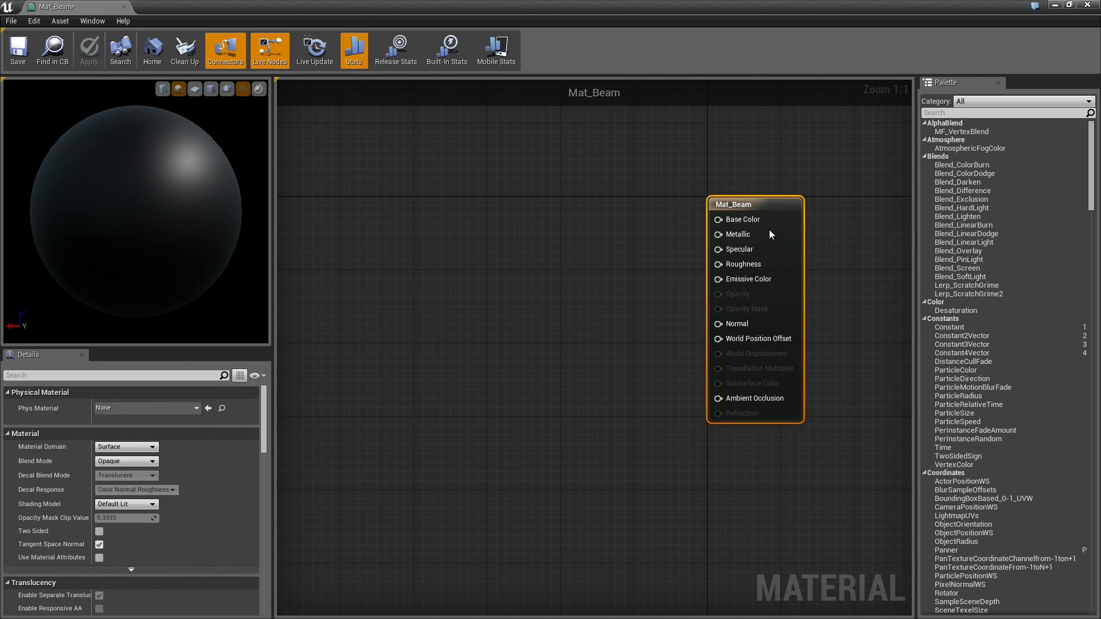
pyautogui.click(709, 176)
pyautogui.click(733, 201)
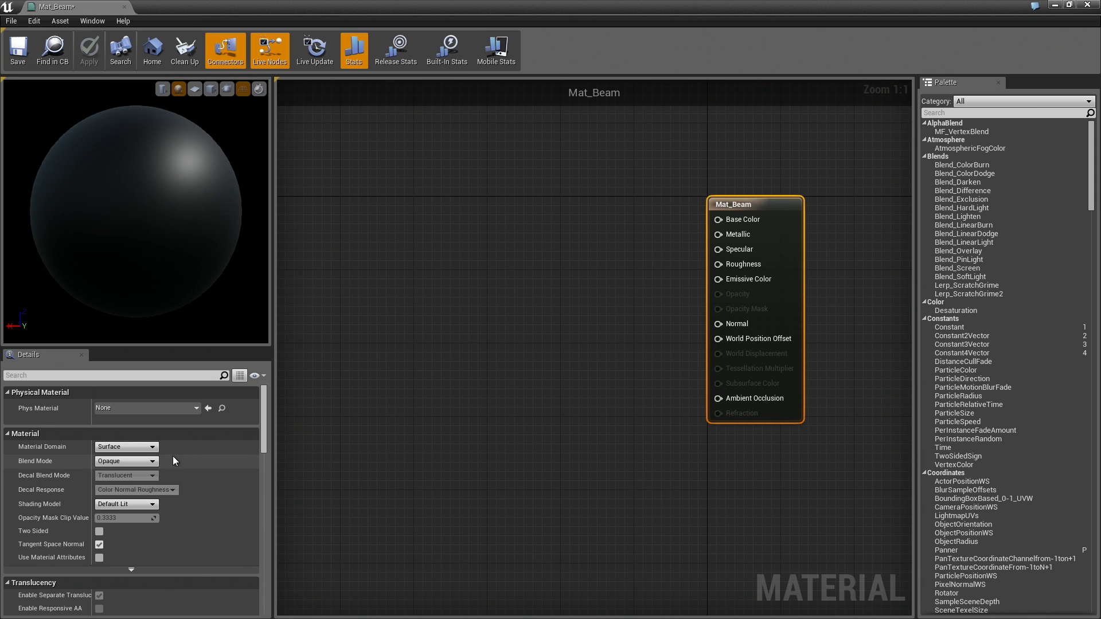
# - Set Blend Mode to Translucent and Shading Model to Unlit
pyautogui.click(148, 461)
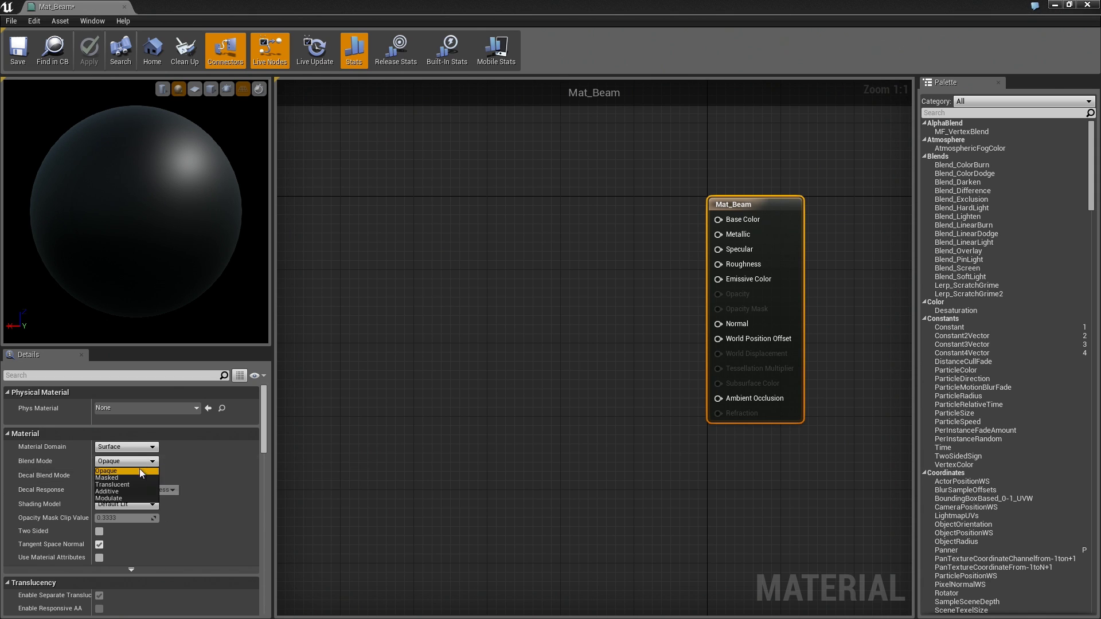
pyautogui.click(126, 483)
pyautogui.click(131, 505)
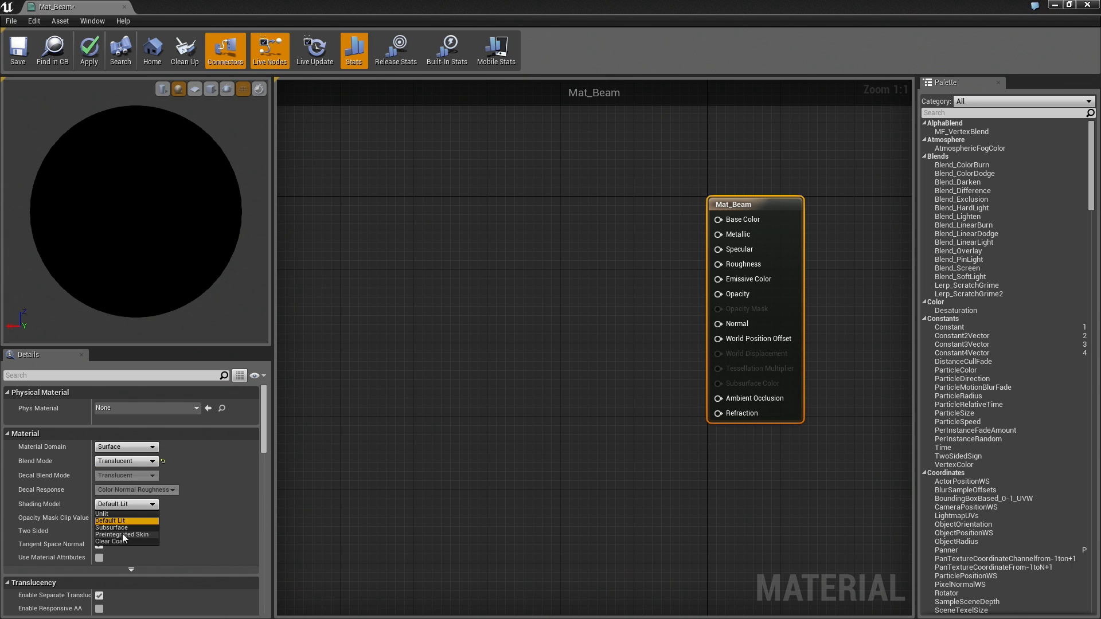
pyautogui.click(102, 514)
pyautogui.moveTo(485, 329)
pyautogui.mouseDown(button='right')
pyautogui.moveTo(532, 363)
pyautogui.moveTo(565, 353)
pyautogui.mouseUp(button='right')
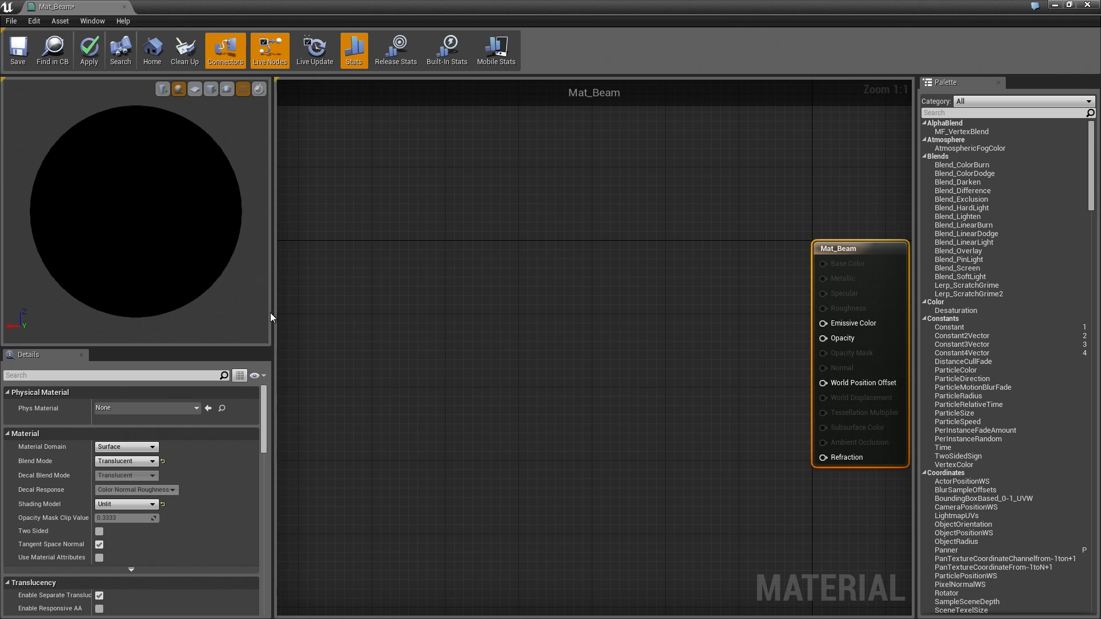
pyautogui.moveTo(380, 328); pyautogui.dragTo(443, 340, button='right')
pyautogui.moveTo(915, 360); pyautogui.dragTo(994, 362)
# - Add a TextureCoordinate node to the Mat_Beam graph
pyautogui.rightClick(327, 323)
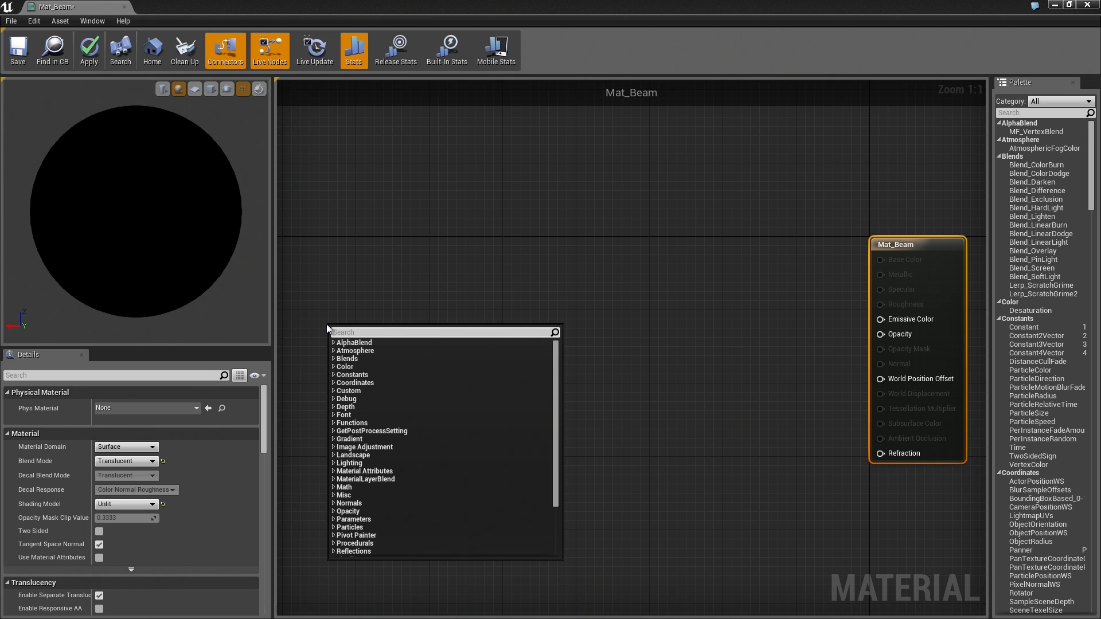
pyautogui.write('texture')
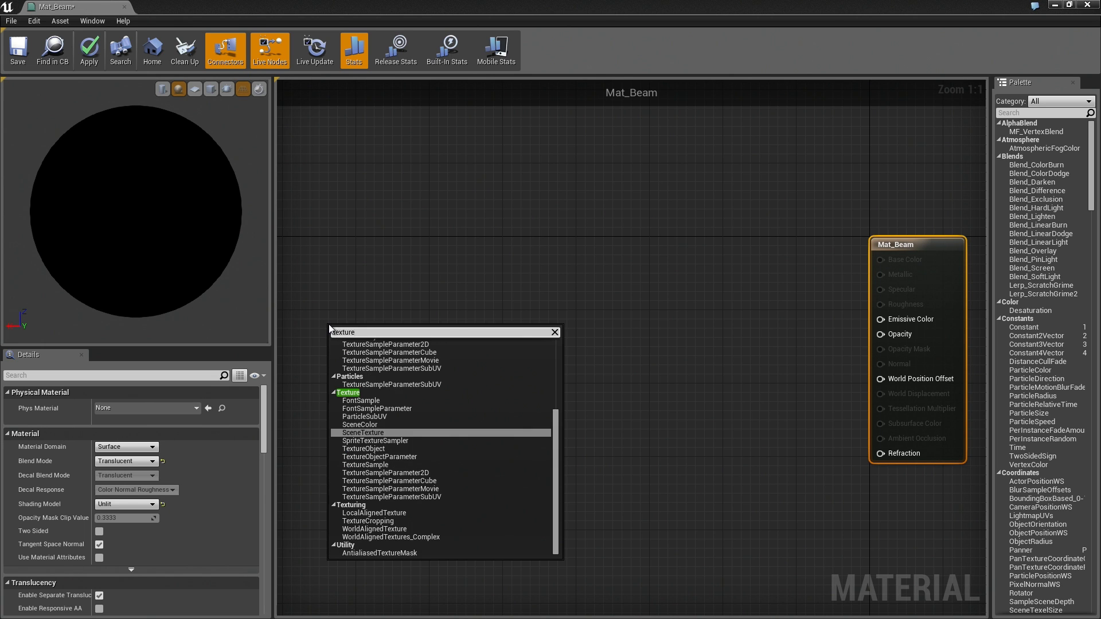
pyautogui.write('cor')
pyautogui.press('BackSpace')
pyautogui.press('BackSpace')
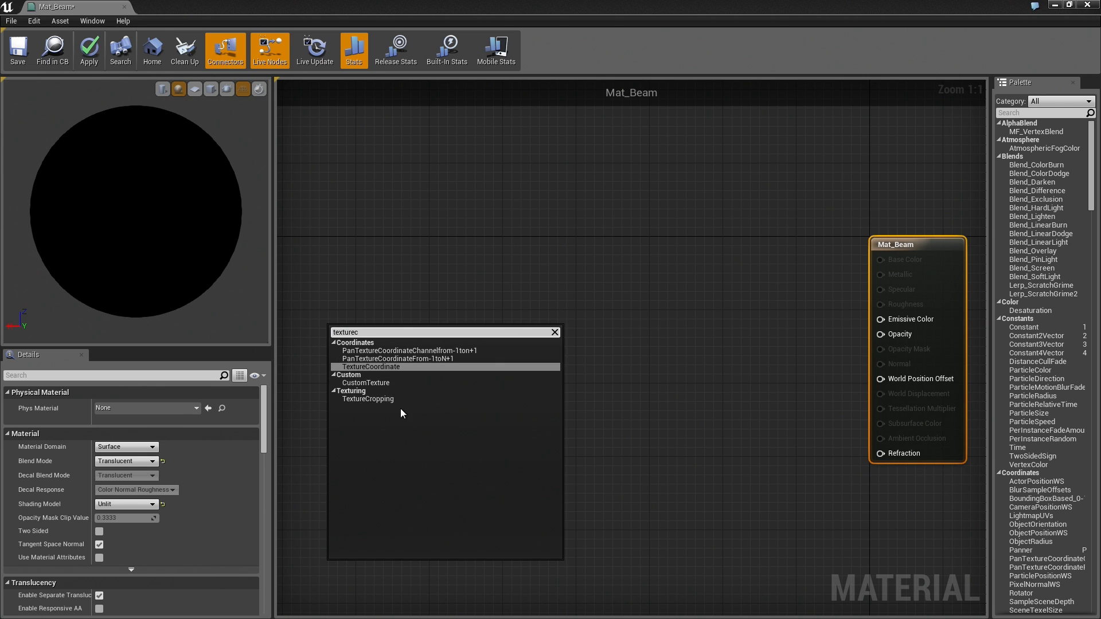
pyautogui.click(384, 367)
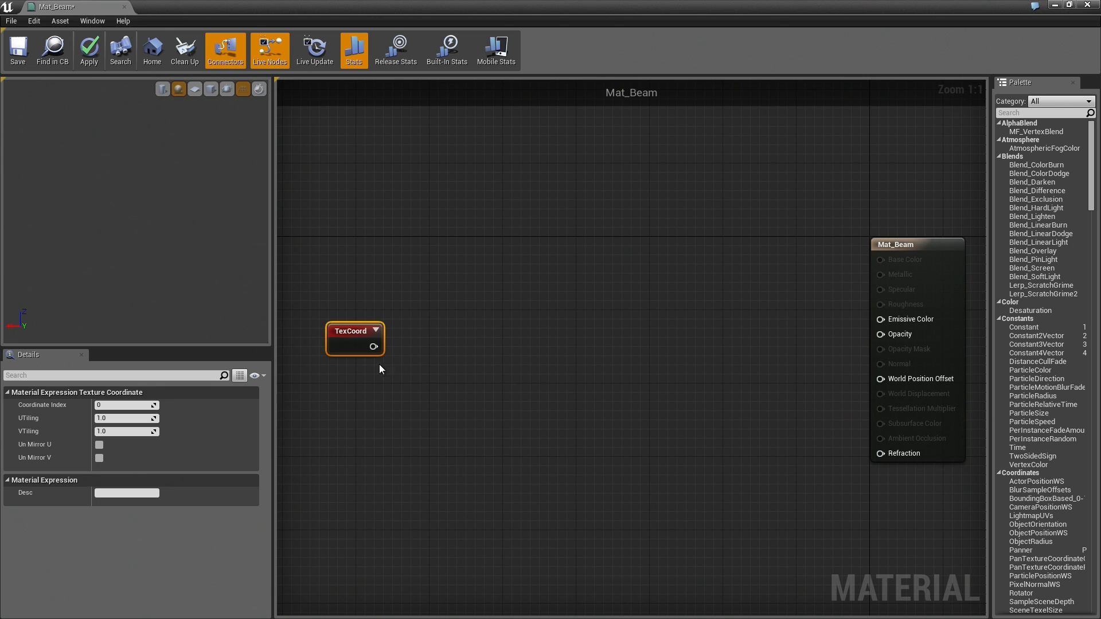
pyautogui.click(375, 331)
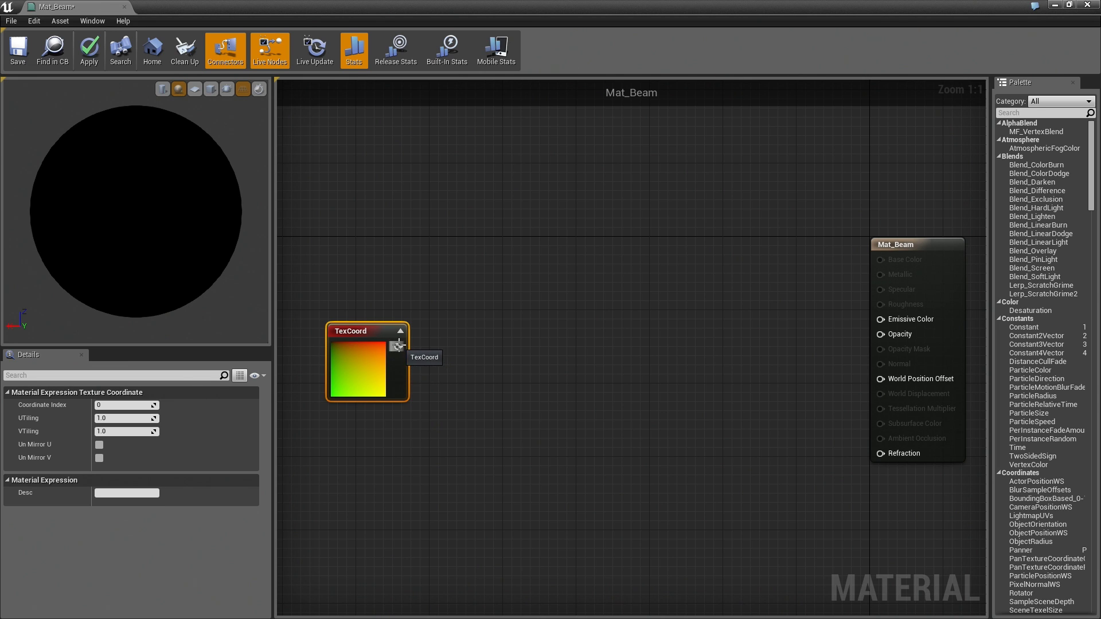
# - Feed TexCoord into a ComponentMask with R unchecked, keeping only G, and arrange both nodes
pyautogui.moveTo(398, 346); pyautogui.dragTo(431, 350)
pyautogui.write('com')
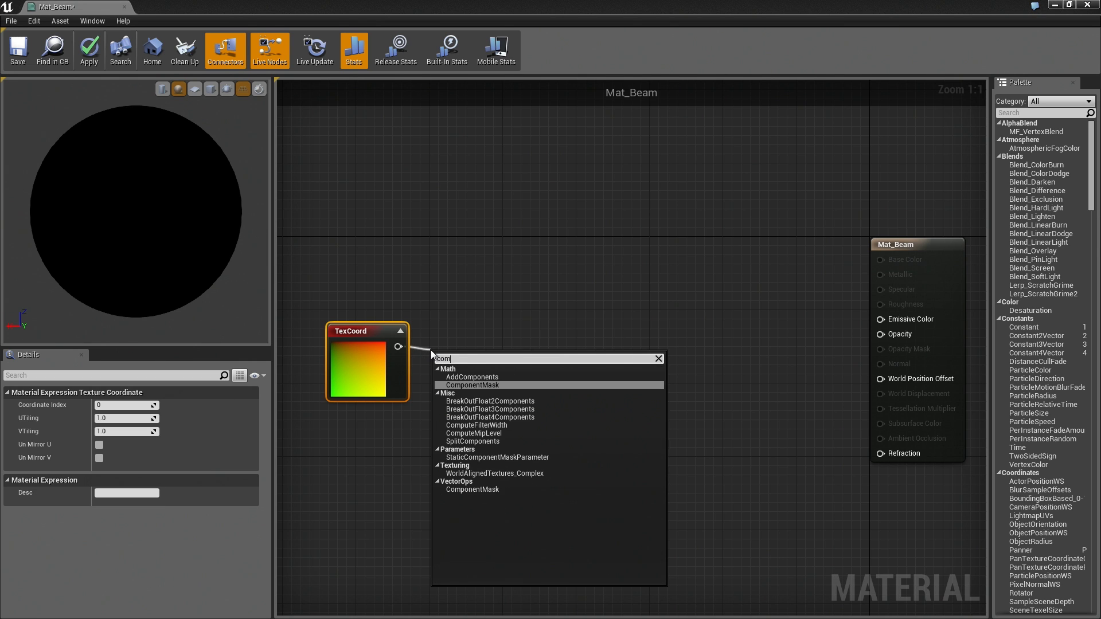
pyautogui.press('Return')
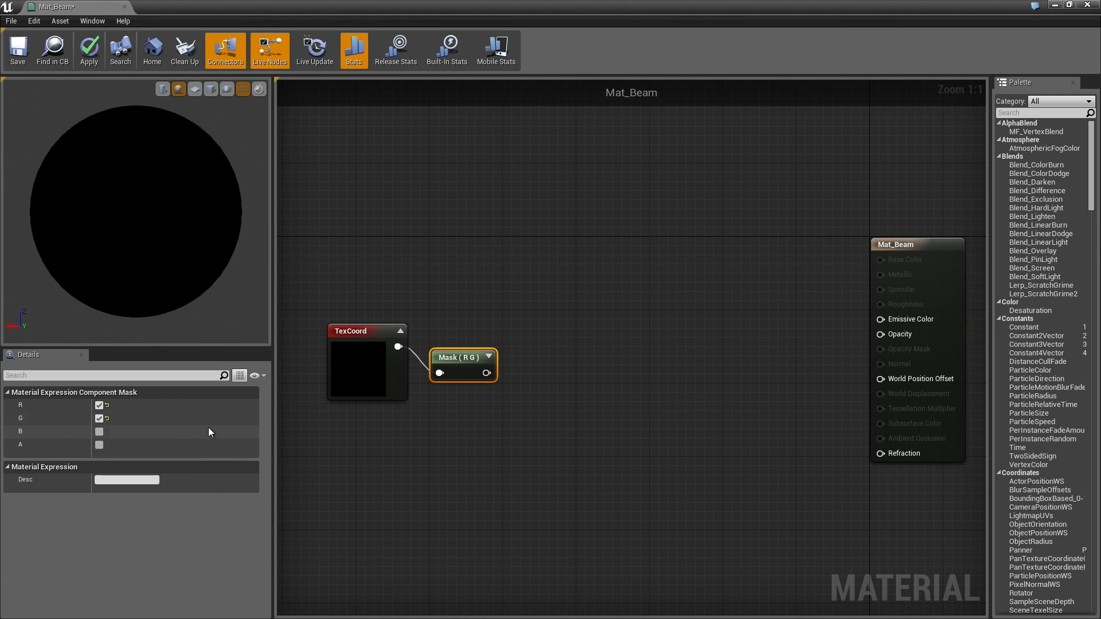
pyautogui.click(102, 406)
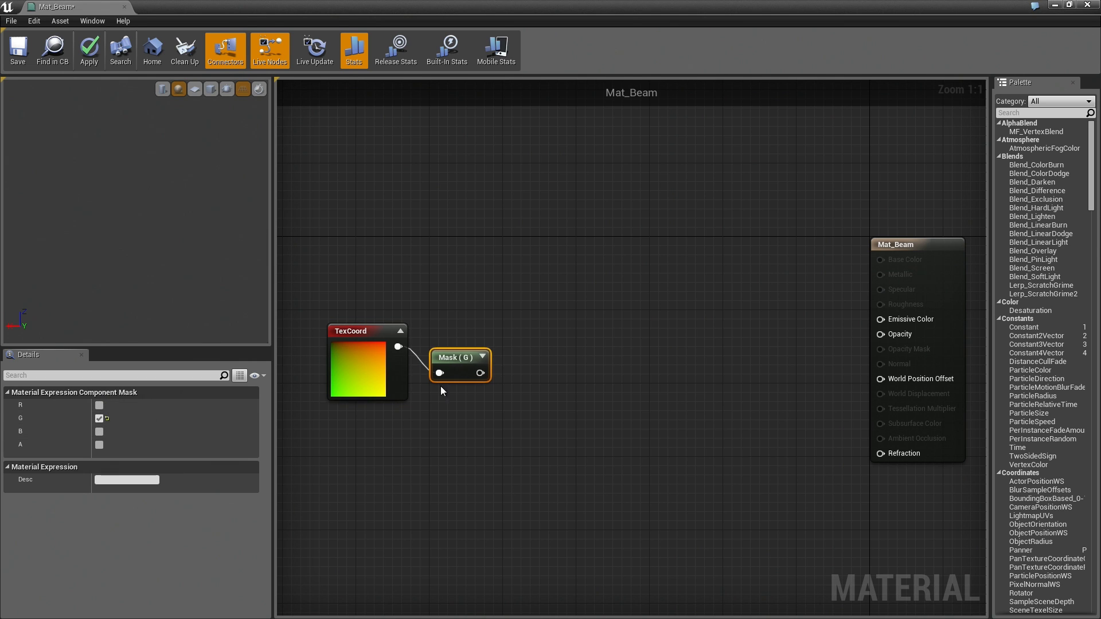
pyautogui.click(482, 357)
pyautogui.moveTo(454, 360); pyautogui.dragTo(451, 329)
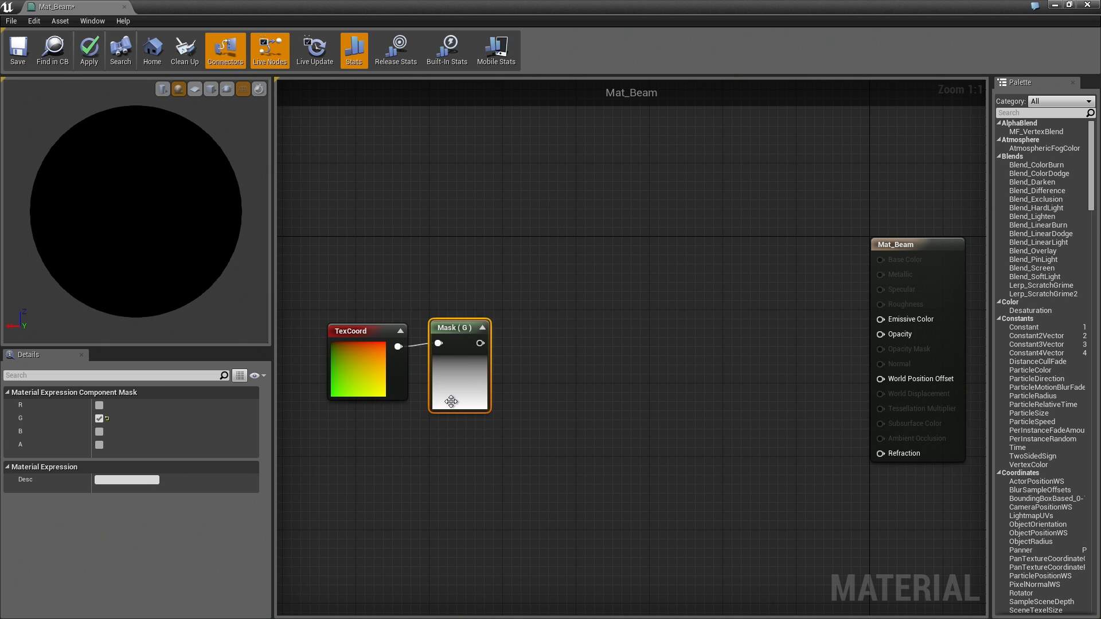
pyautogui.moveTo(372, 331); pyautogui.dragTo(329, 328)
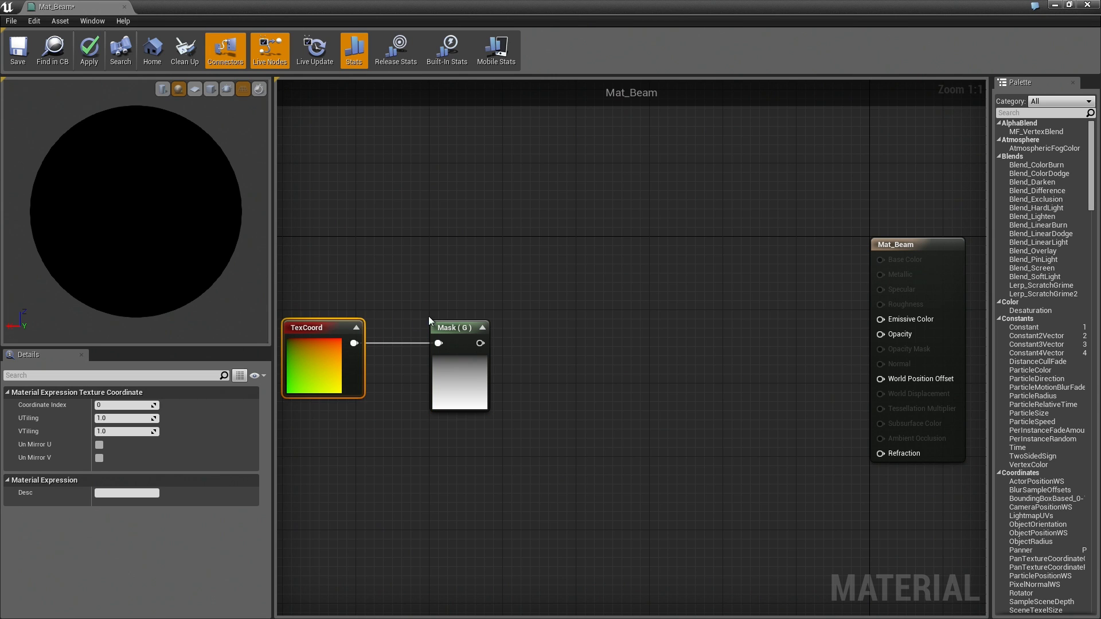
pyautogui.moveTo(445, 330); pyautogui.dragTo(408, 329)
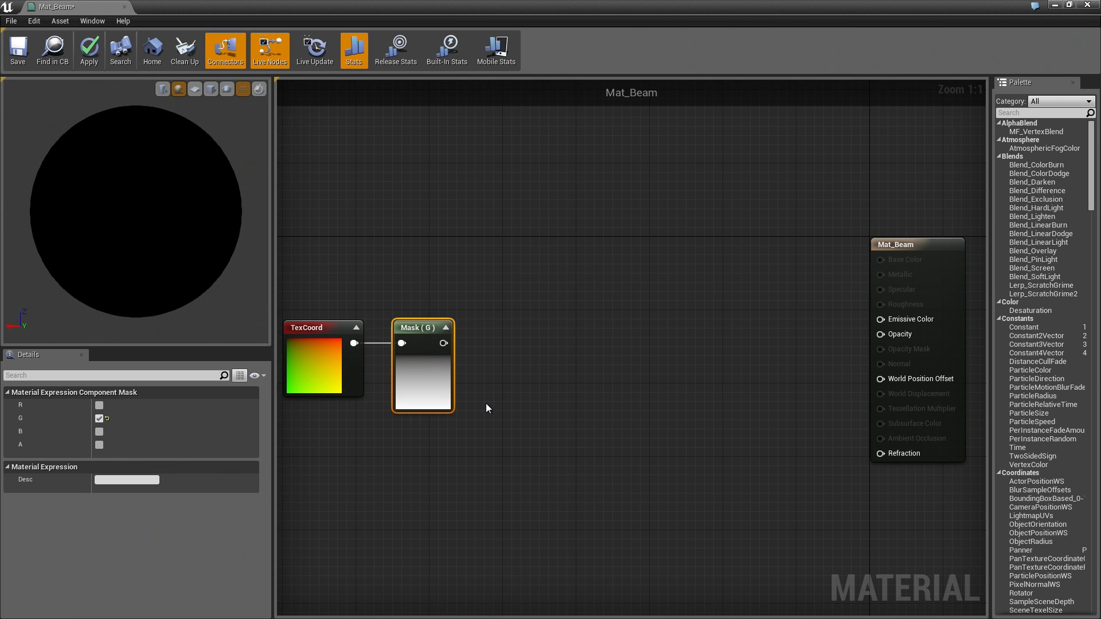
# - Wire the Mask (G) output into a new Sine node placed to its right
pyautogui.moveTo(442, 344); pyautogui.dragTo(468, 350)
pyautogui.write('sine')
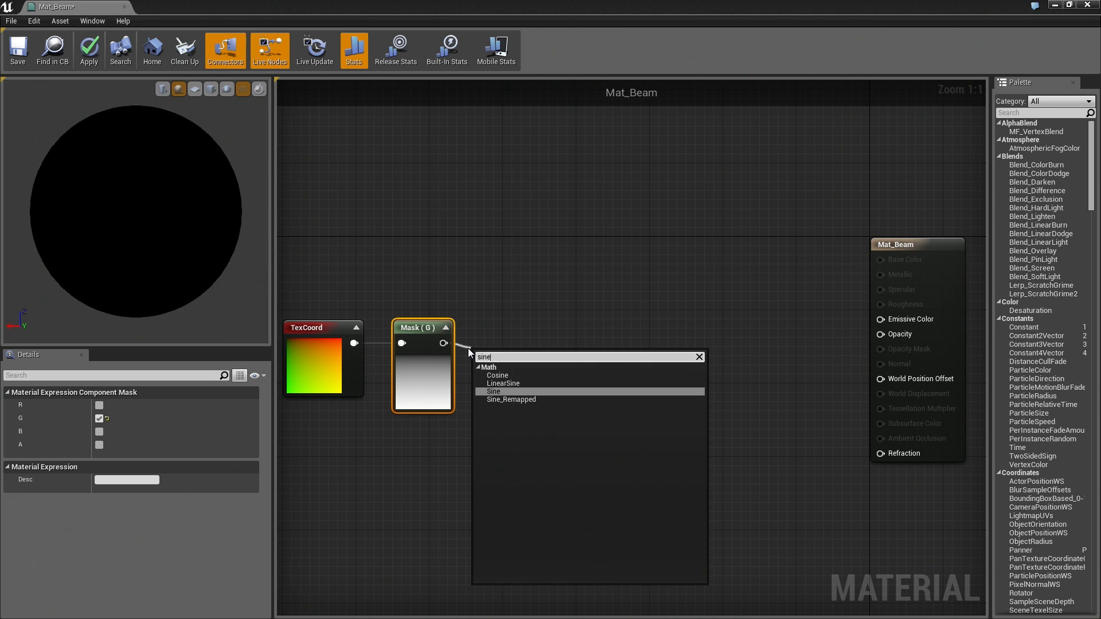
pyautogui.press('Return')
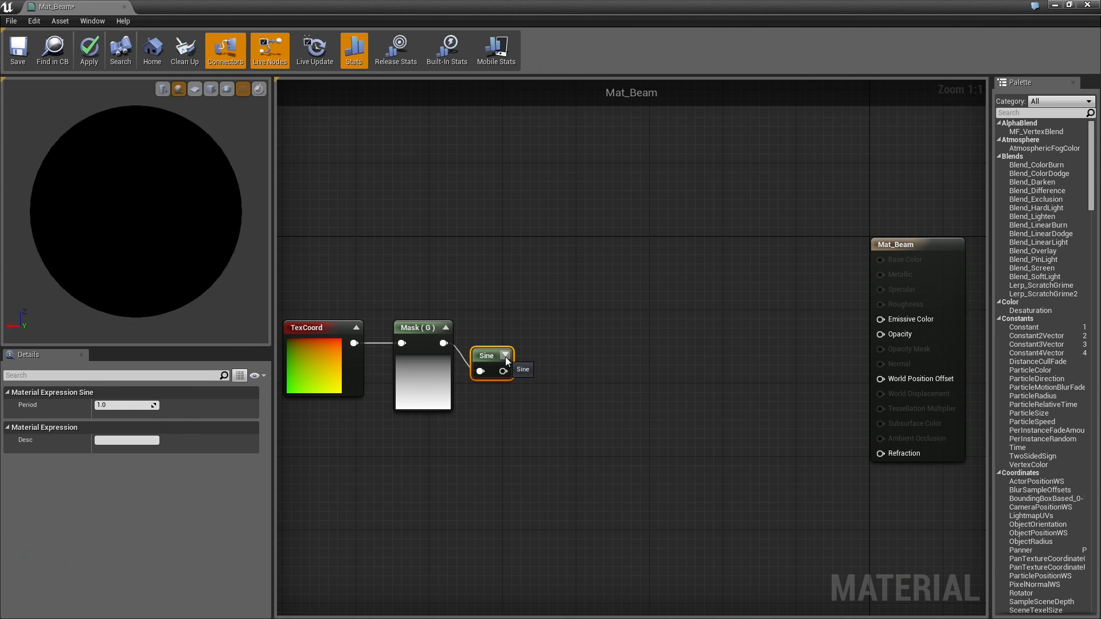
pyautogui.moveTo(489, 359); pyautogui.dragTo(512, 343)
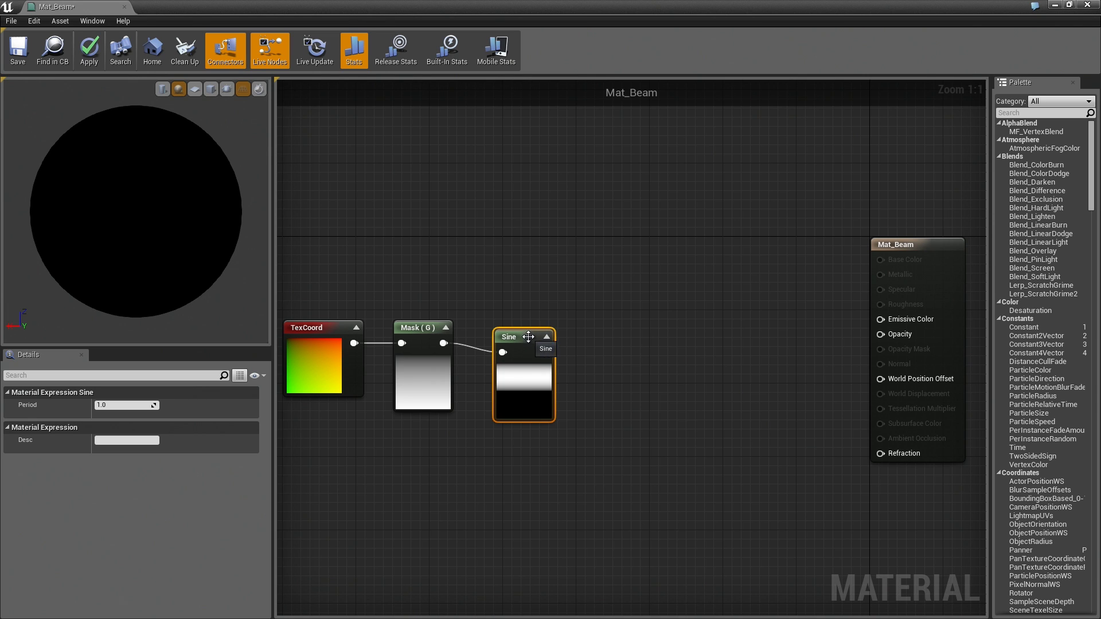
pyautogui.moveTo(528, 336); pyautogui.dragTo(556, 331)
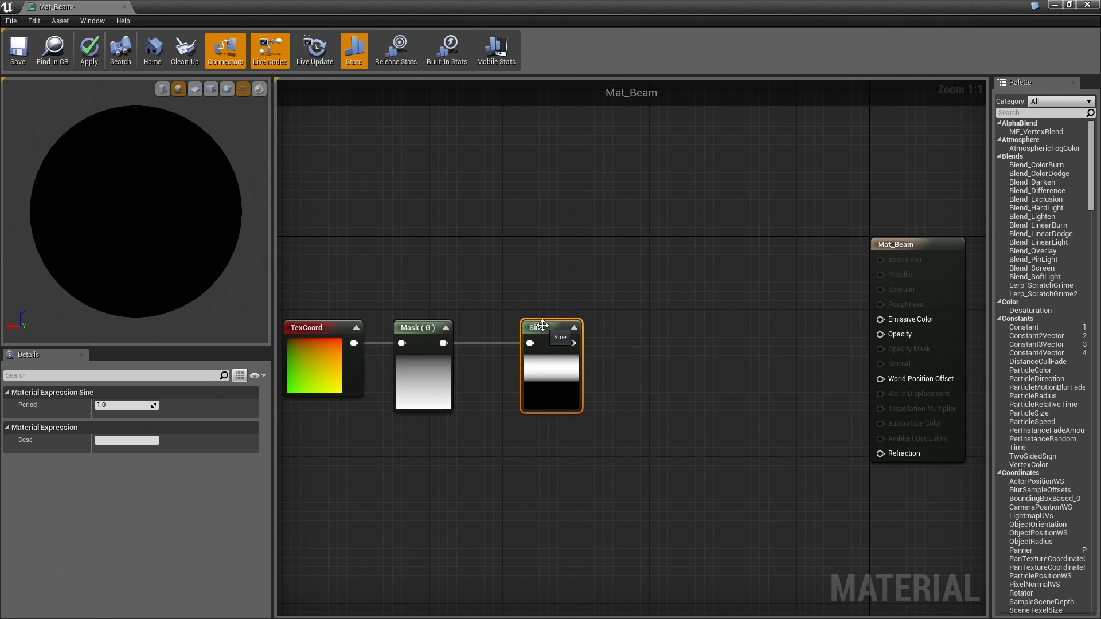
# - Add a Multiply node off Mask (G) with Const B set to 0.5
pyautogui.moveTo(413, 337); pyautogui.dragTo(463, 374)
pyautogui.write('multiply')
pyautogui.press('Return')
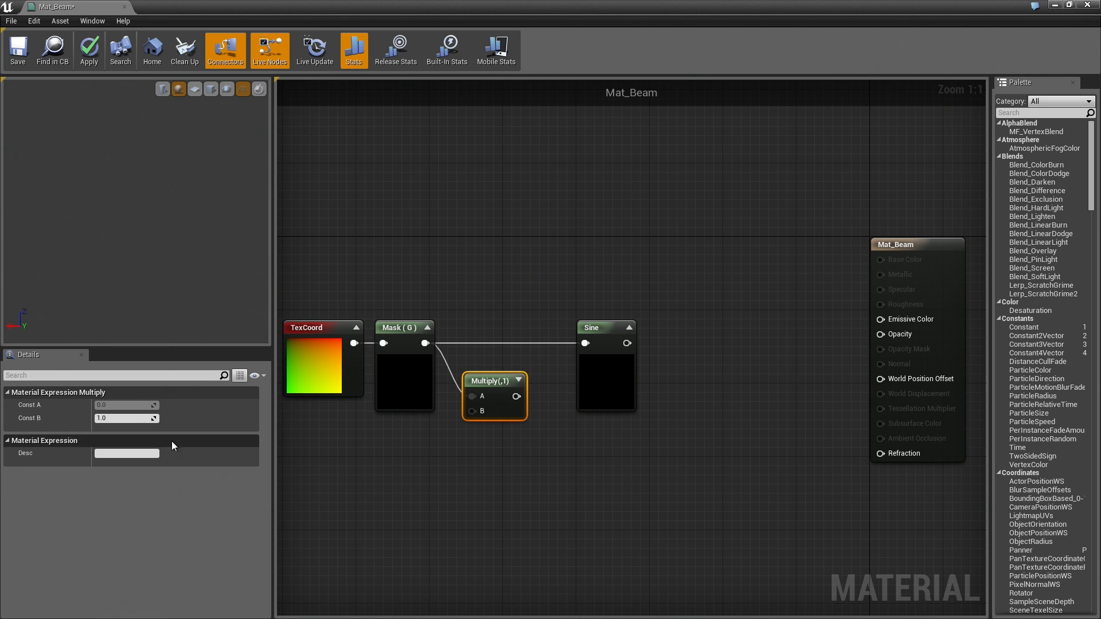
pyautogui.click(123, 418)
pyautogui.write('0.5')
pyautogui.press('Return')
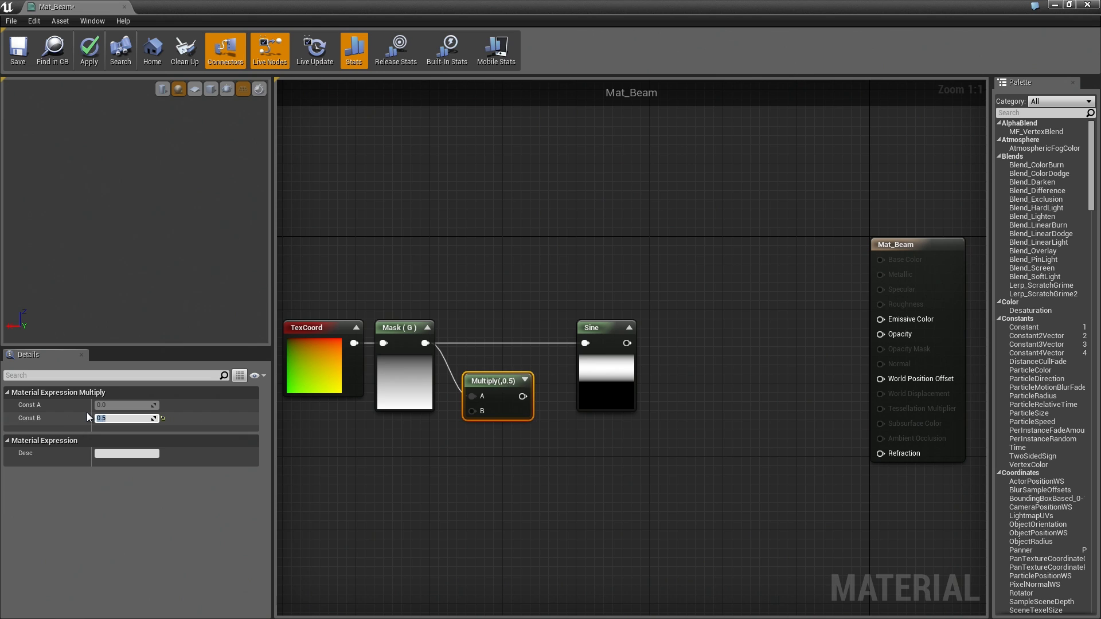
# - Wire the Multiply output into Sine's input and line the nodes up
pyautogui.moveTo(522, 396); pyautogui.dragTo(585, 343)
pyautogui.moveTo(501, 389); pyautogui.dragTo(504, 354)
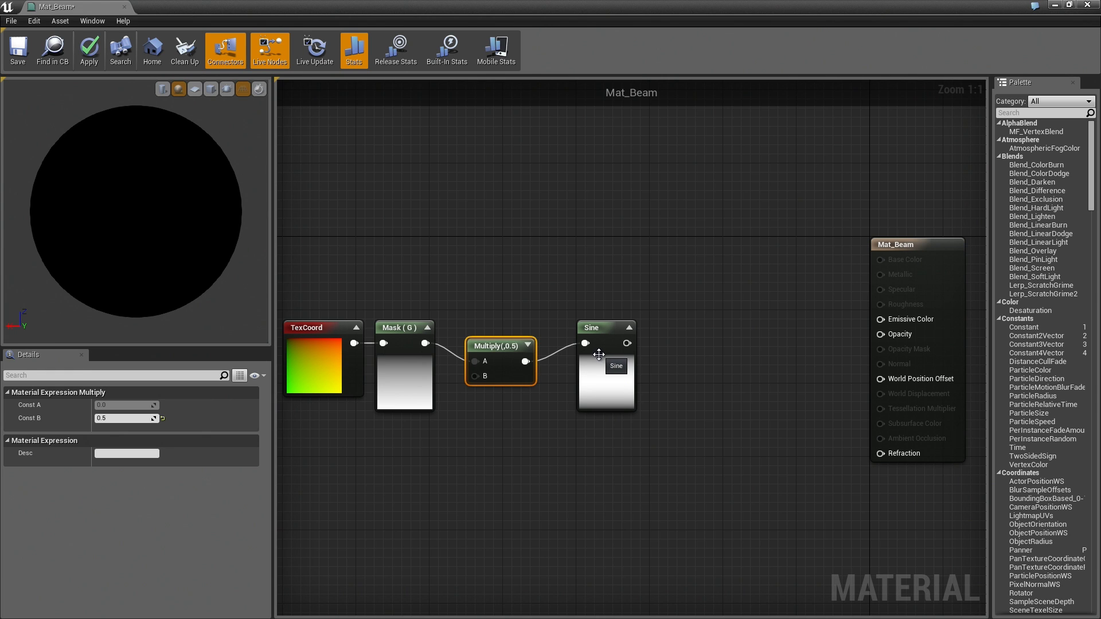
pyautogui.moveTo(601, 356); pyautogui.dragTo(575, 347)
pyautogui.moveTo(503, 344); pyautogui.dragTo(483, 325)
pyautogui.moveTo(568, 337); pyautogui.dragTo(611, 352)
# - Add a Power node after Sine with Const Exponent 3
pyautogui.write('power')
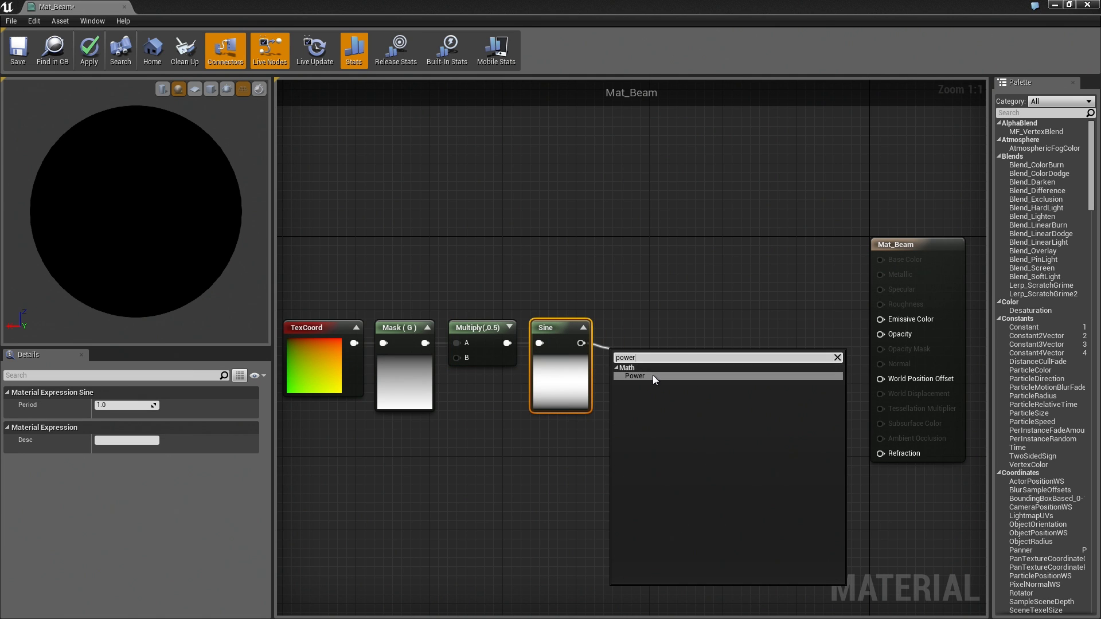
pyautogui.click(653, 376)
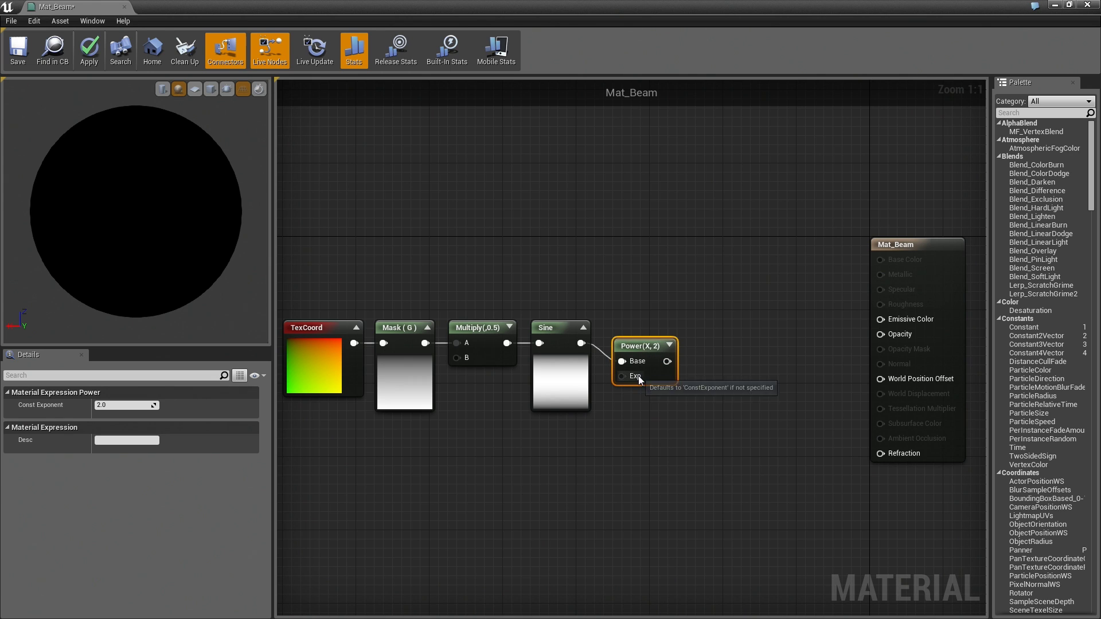
pyautogui.click(115, 403)
pyautogui.write('3')
pyautogui.press('Return')
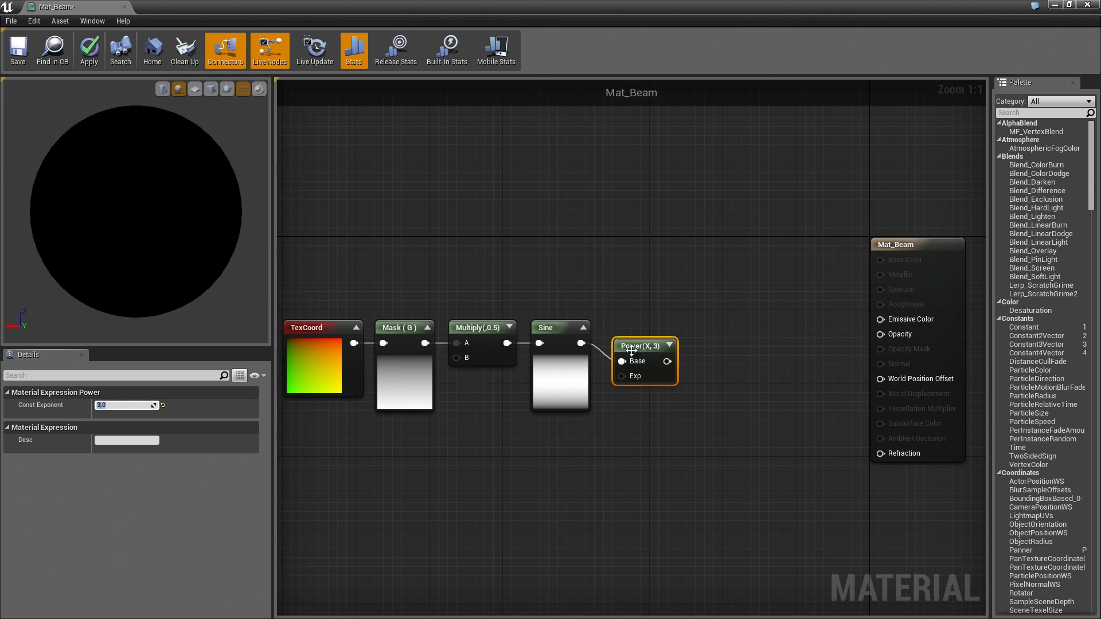
# - Align the Power node and move the five-node chain lower left
pyautogui.moveTo(641, 348); pyautogui.dragTo(632, 329)
pyautogui.click(655, 424)
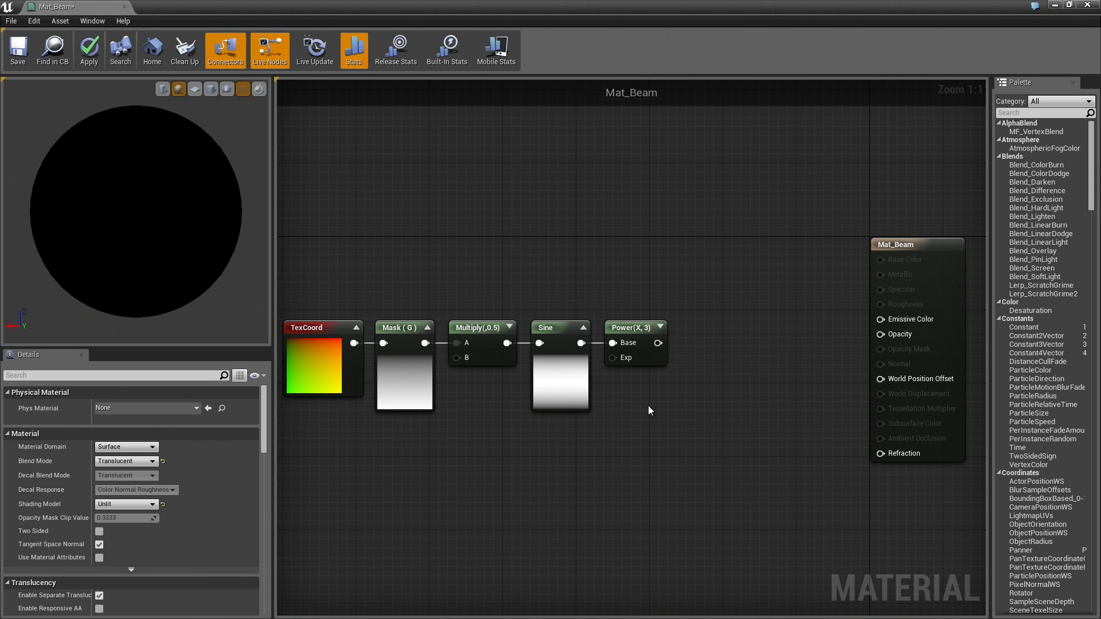
pyautogui.click(660, 327)
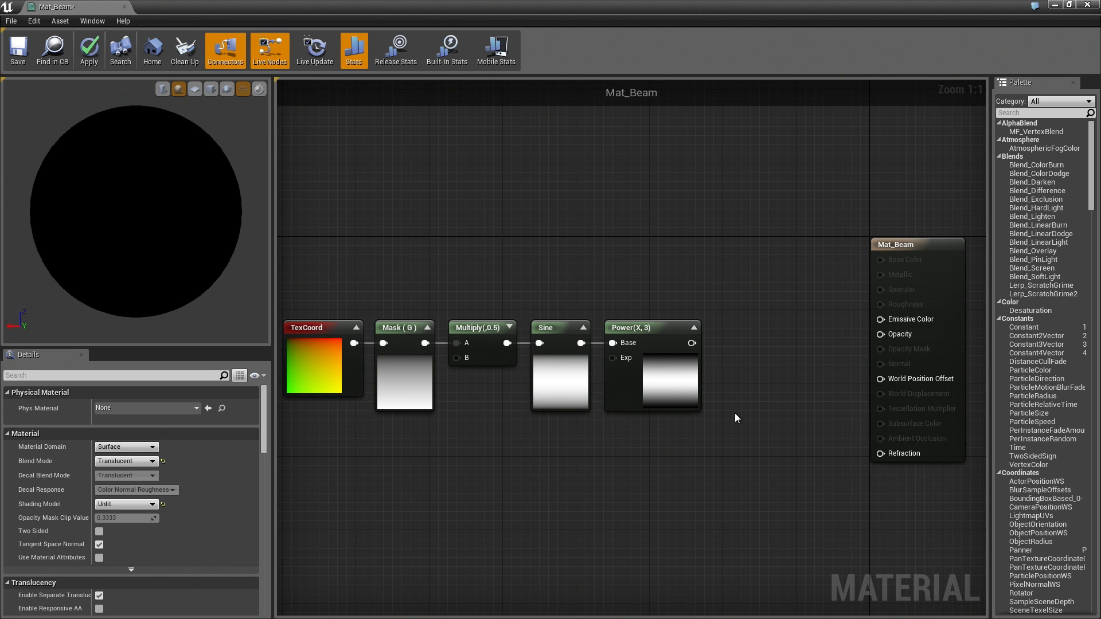
pyautogui.moveTo(577, 493); pyautogui.dragTo(561, 418, button='right')
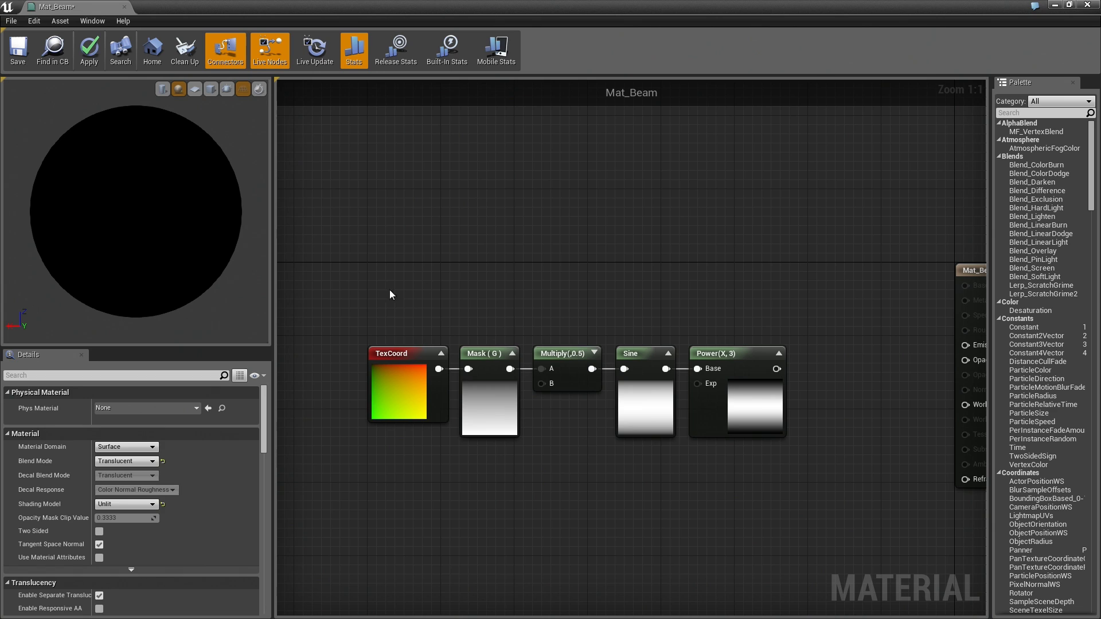
pyautogui.moveTo(404, 318); pyautogui.dragTo(657, 422)
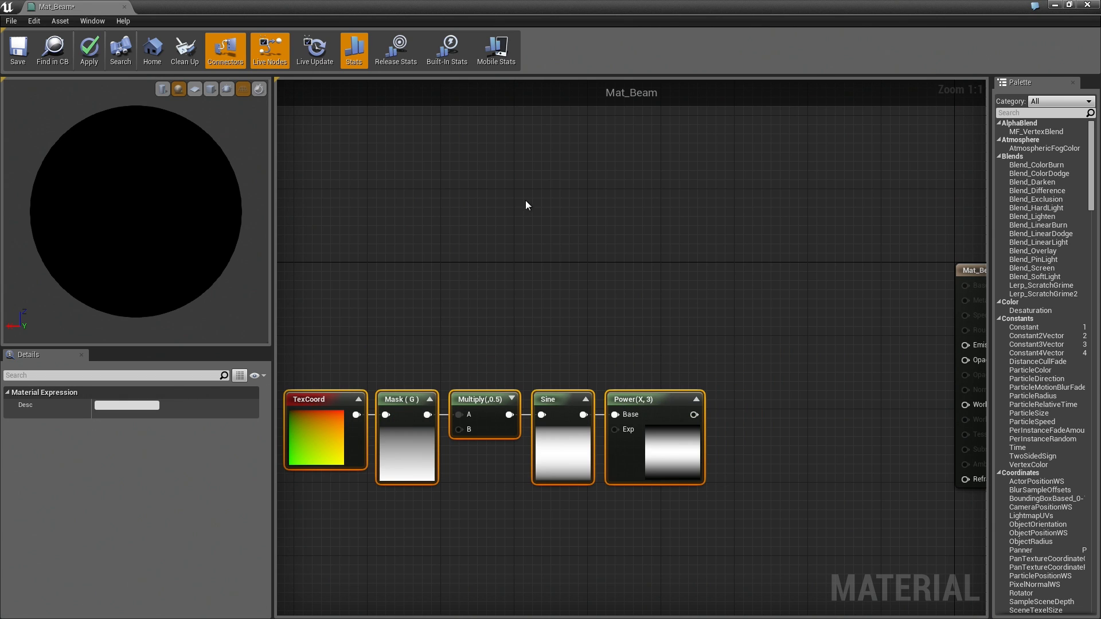
# - Add a Particle Color node and two Multiply nodes beside it
pyautogui.rightClick(595, 240)
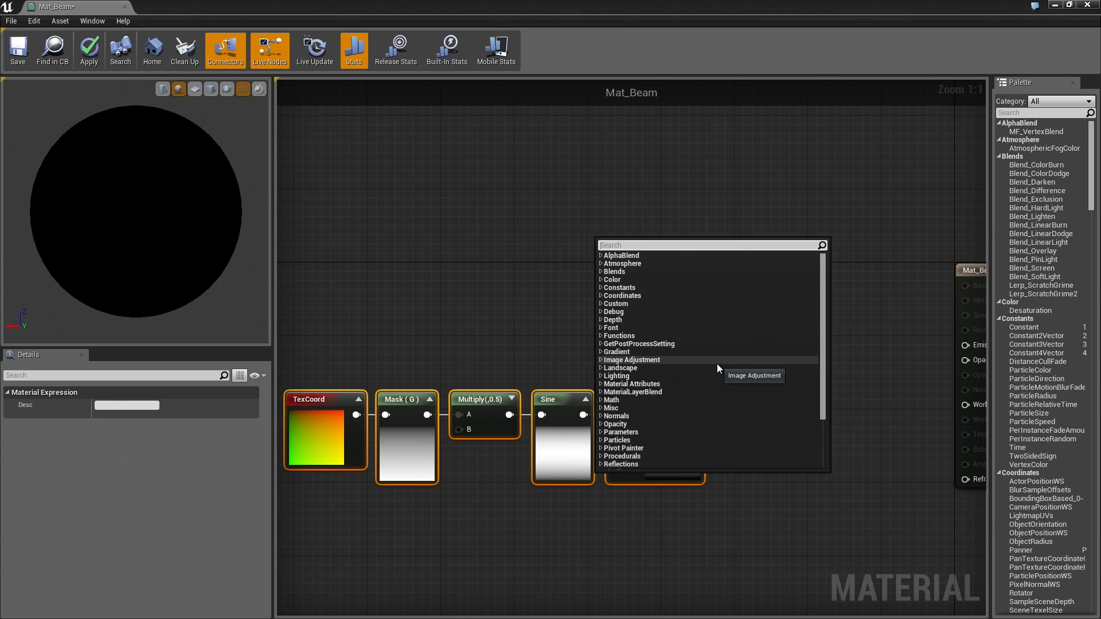
pyautogui.write('part')
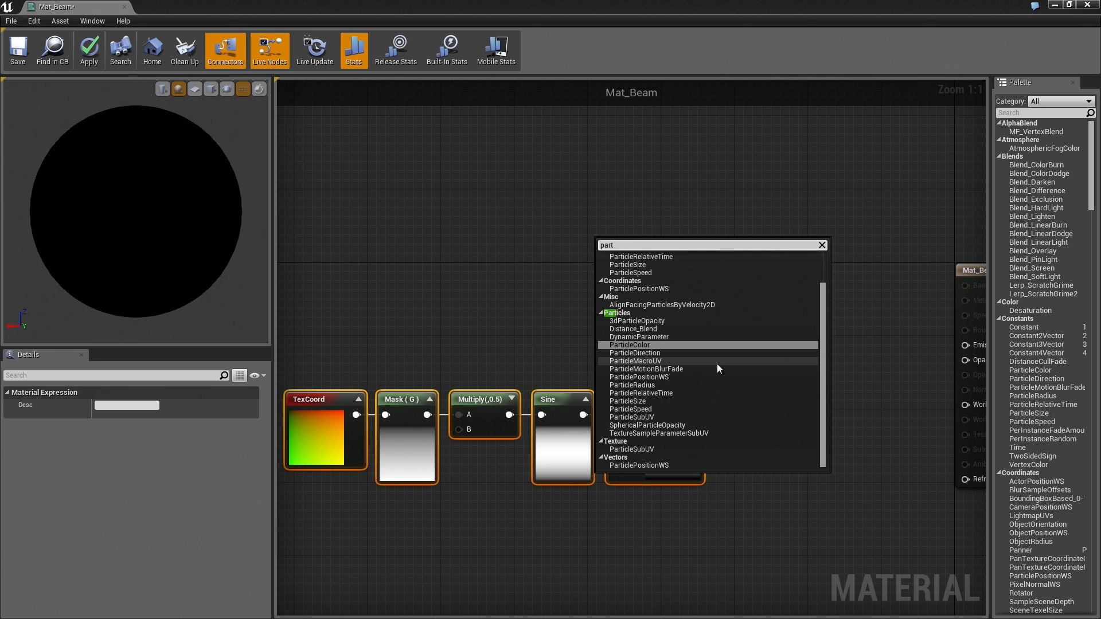
pyautogui.click(652, 346)
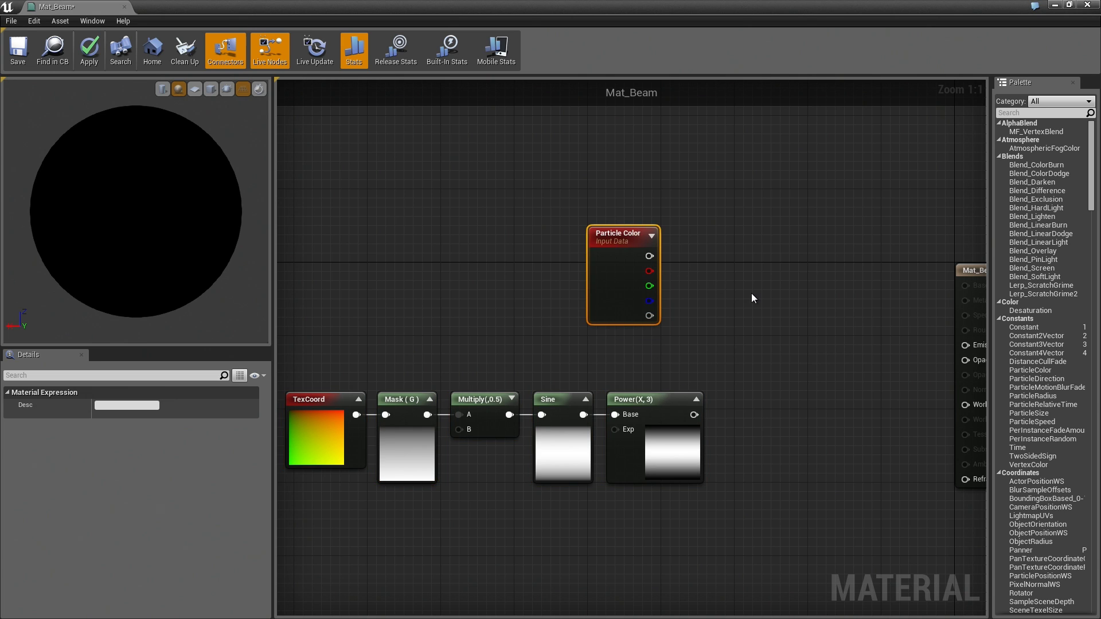
pyautogui.click(767, 287)
pyautogui.click(773, 373)
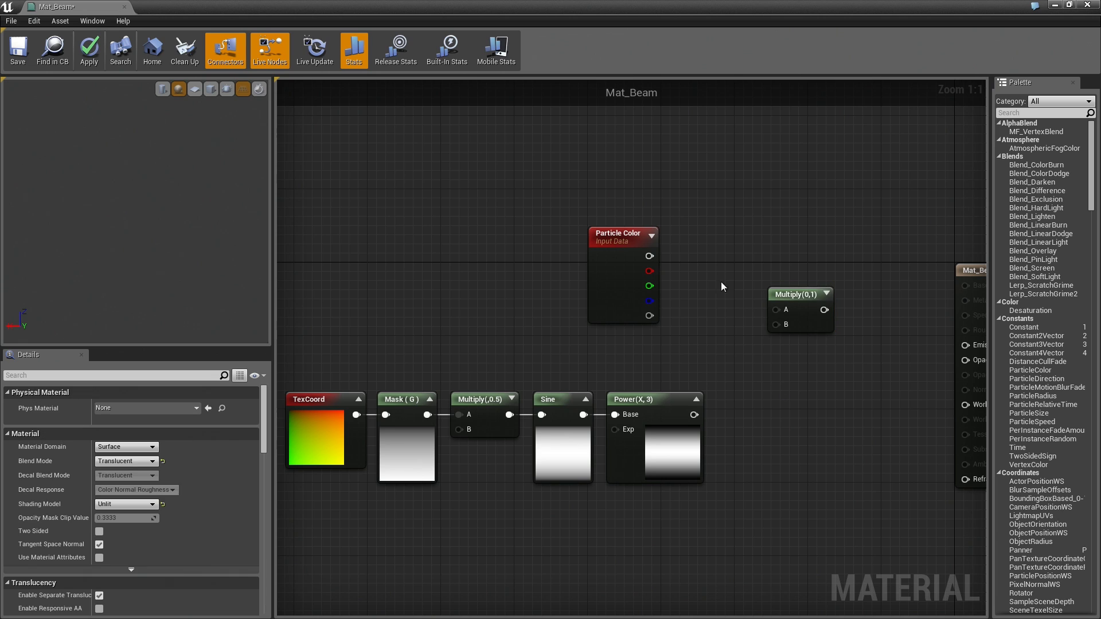
pyautogui.click(780, 393)
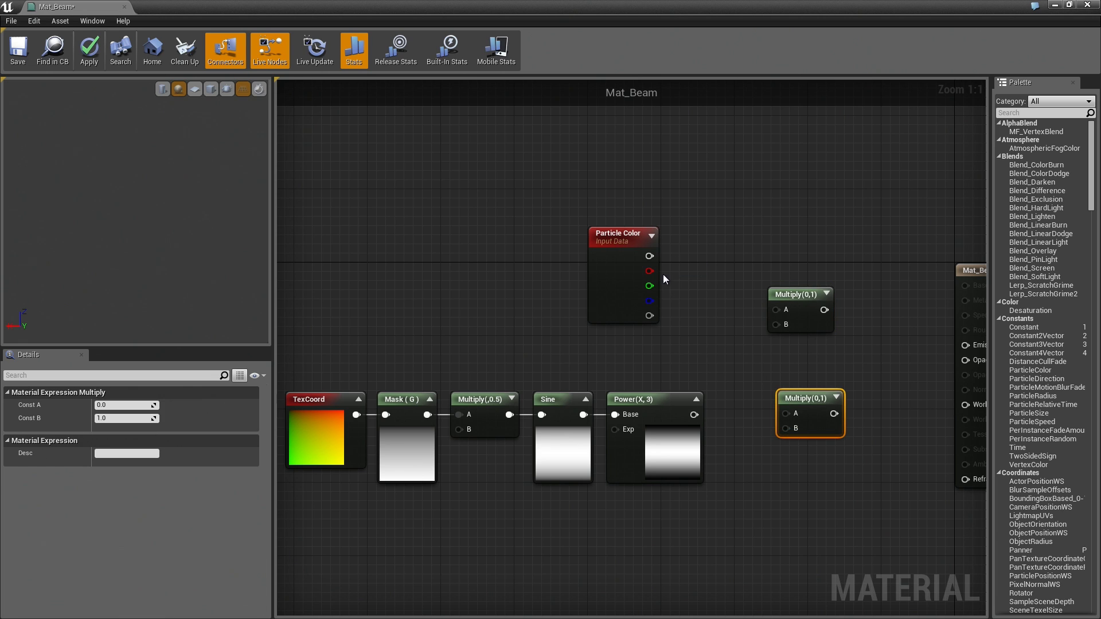
# - Multiply particle colour by the Power result into Emissive Color
pyautogui.moveTo(649, 256); pyautogui.dragTo(776, 310)
pyautogui.moveTo(694, 413); pyautogui.dragTo(777, 325)
pyautogui.moveTo(811, 317); pyautogui.dragTo(676, 330, button='right')
pyautogui.moveTo(674, 324); pyautogui.dragTo(830, 359)
# - Multiply particle alpha by the Power result into Opacity, then apply and close Mat_Beam
pyautogui.moveTo(513, 329); pyautogui.dragTo(647, 433)
pyautogui.moveTo(566, 428); pyautogui.dragTo(830, 373)
pyautogui.moveTo(867, 285); pyautogui.dragTo(820, 295)
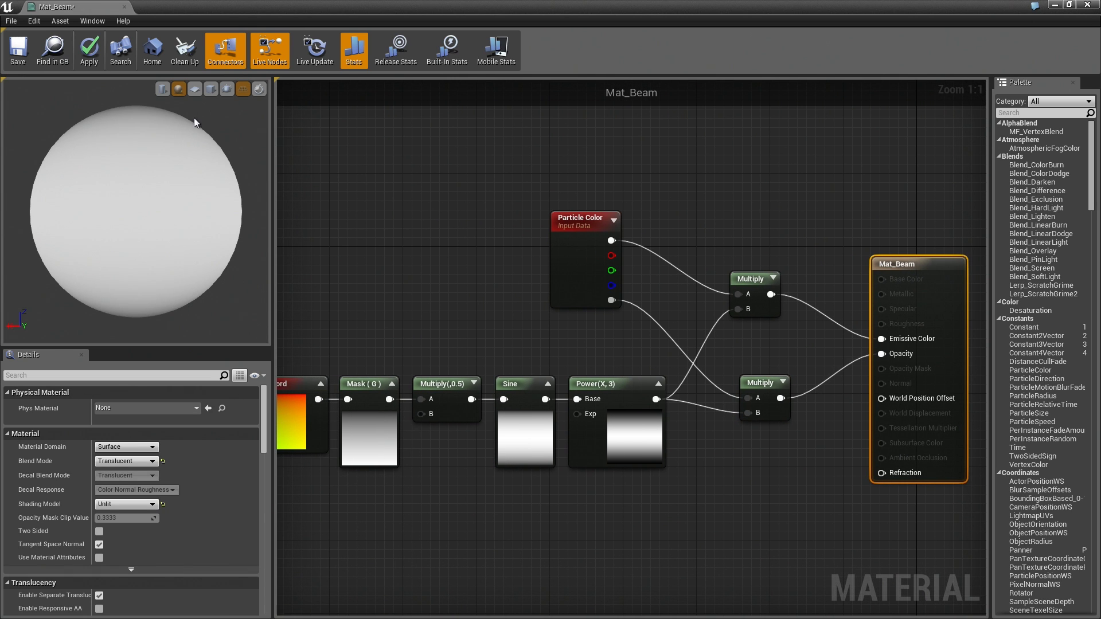
pyautogui.press('Return')
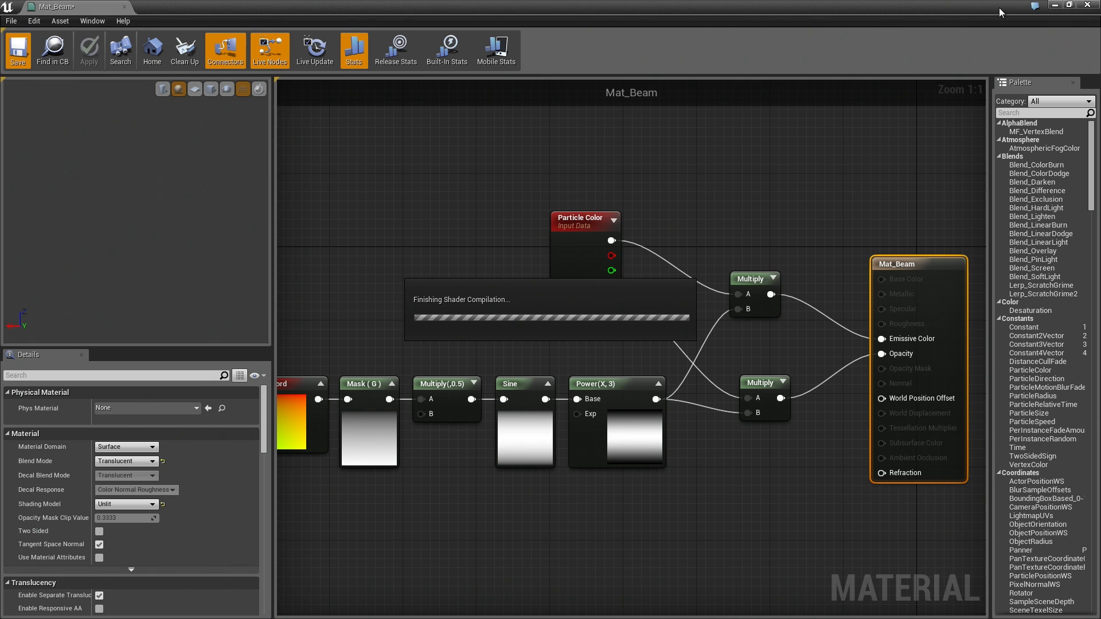
pyautogui.click(1089, 5)
# - Add particle system P_Beam beside Mat_Beam and open it in Cascade
pyautogui.moveTo(761, 270); pyautogui.dragTo(767, 284)
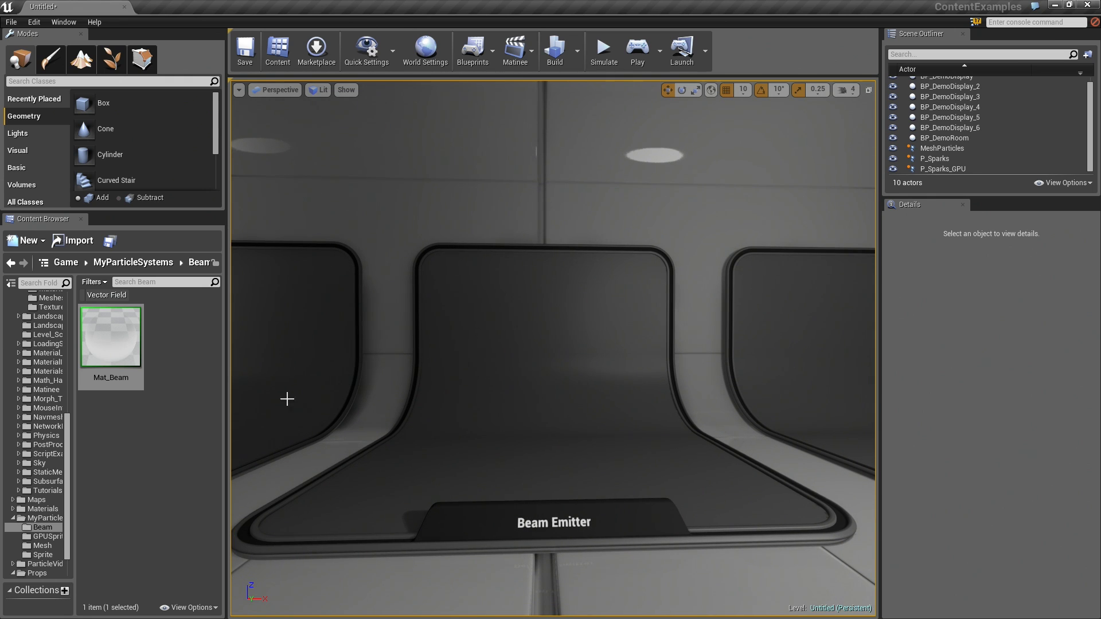
pyautogui.rightClick(167, 339)
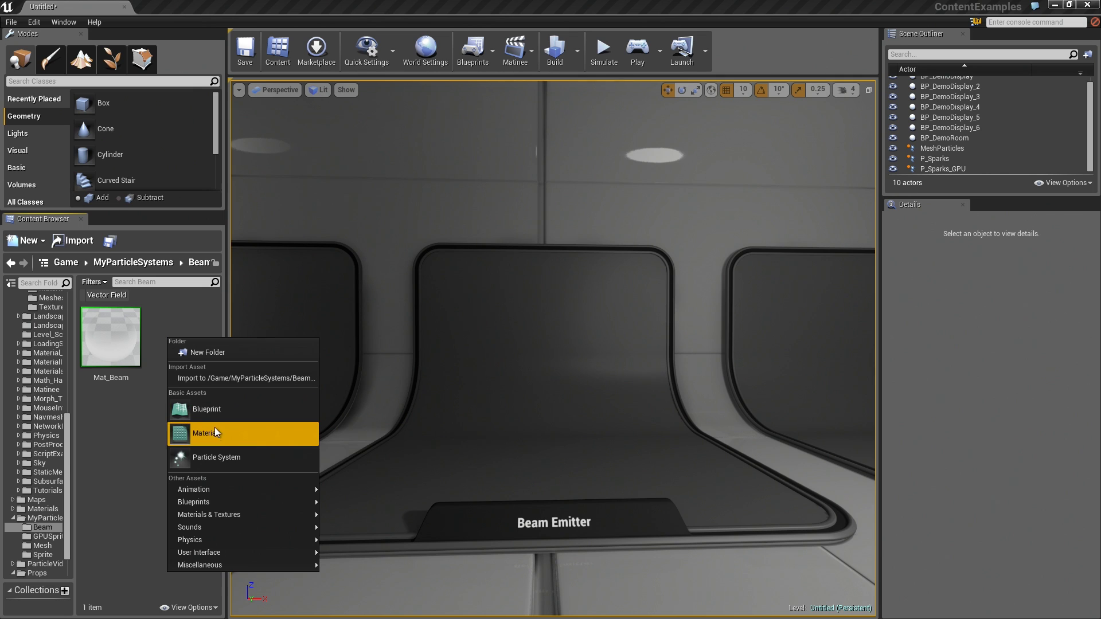
pyautogui.click(219, 454)
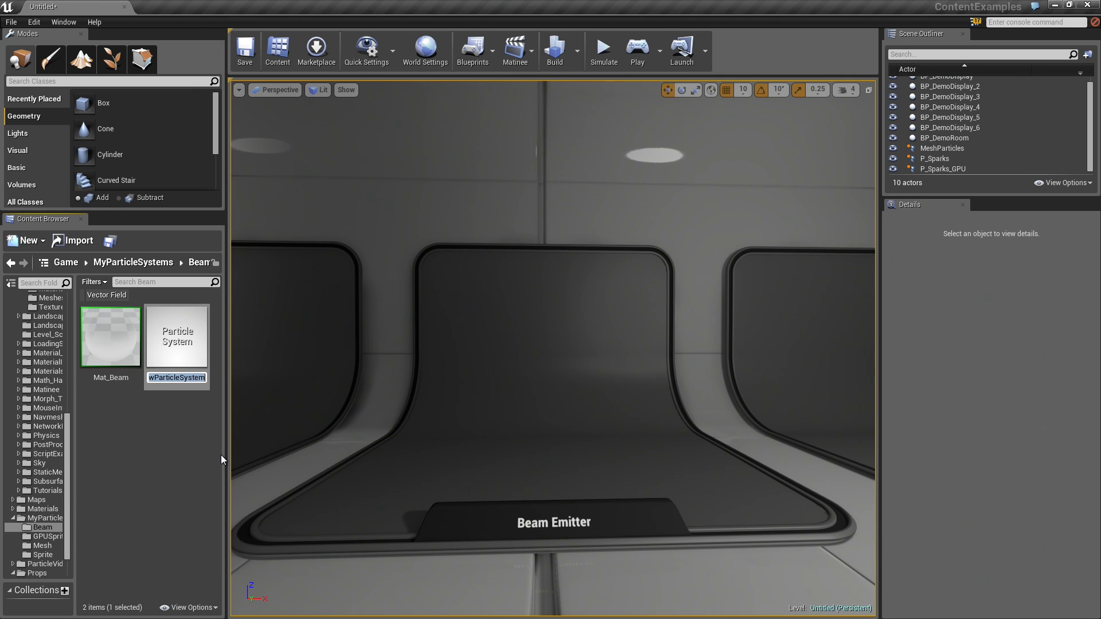
pyautogui.write('P_Beam')
pyautogui.press('Return')
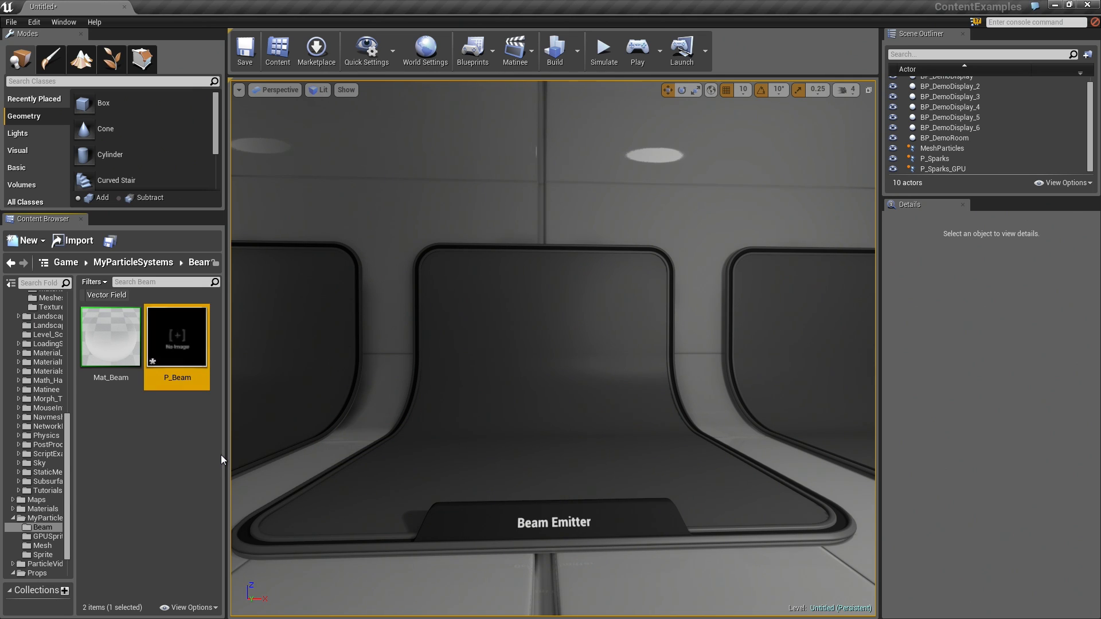
pyautogui.doubleClick(184, 348)
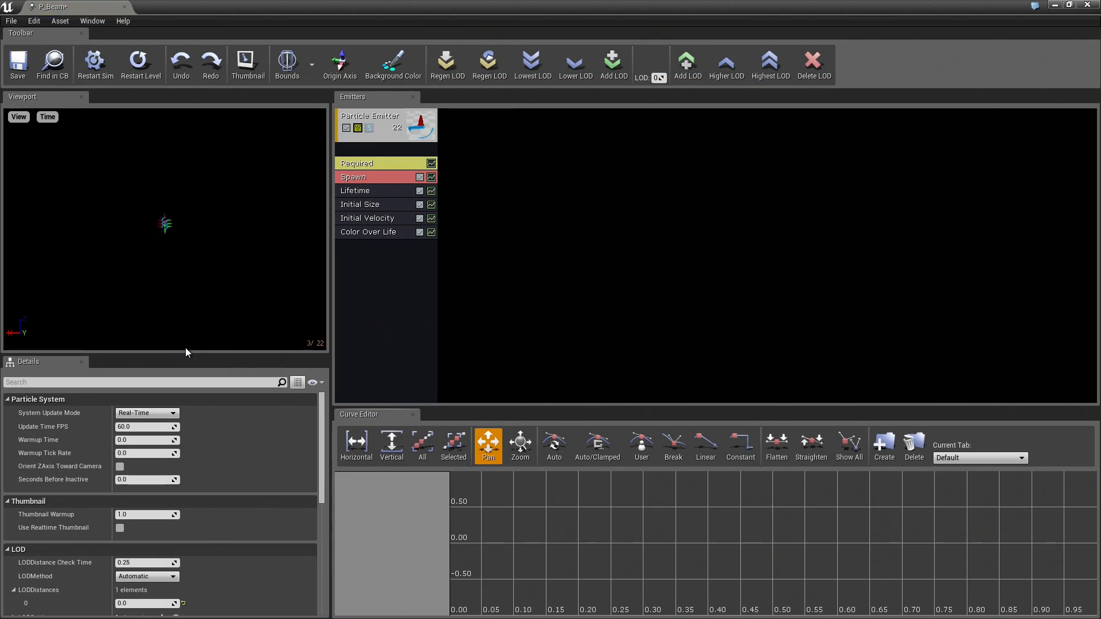
# - Set the emitter's TypeData to New Beam Data
pyautogui.rightClick(383, 150)
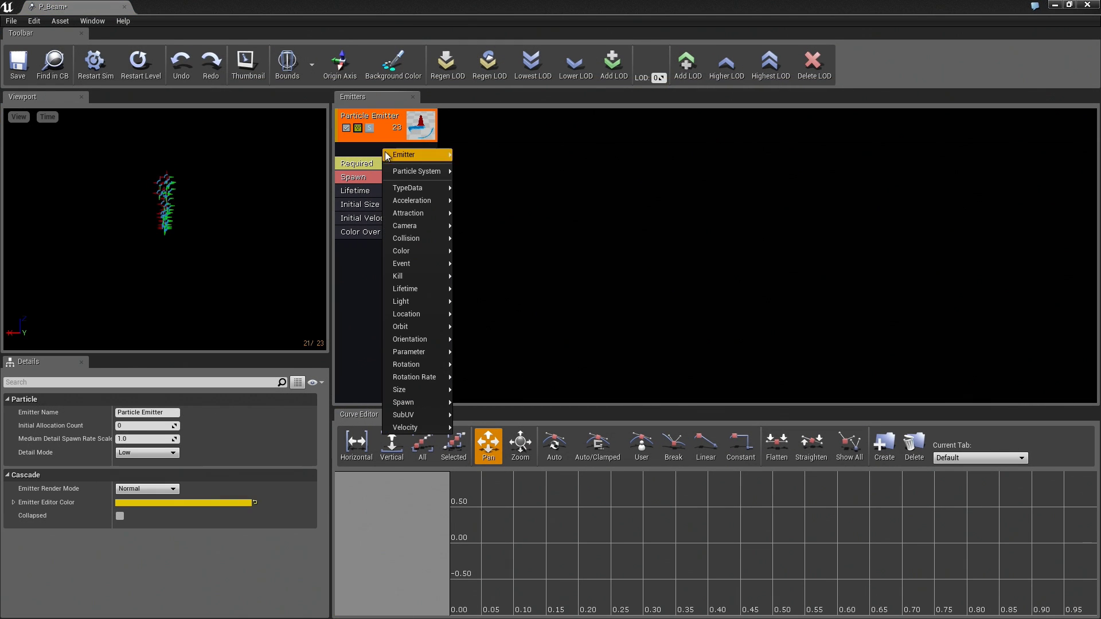
pyautogui.moveTo(387, 155)
pyautogui.moveTo(415, 186)
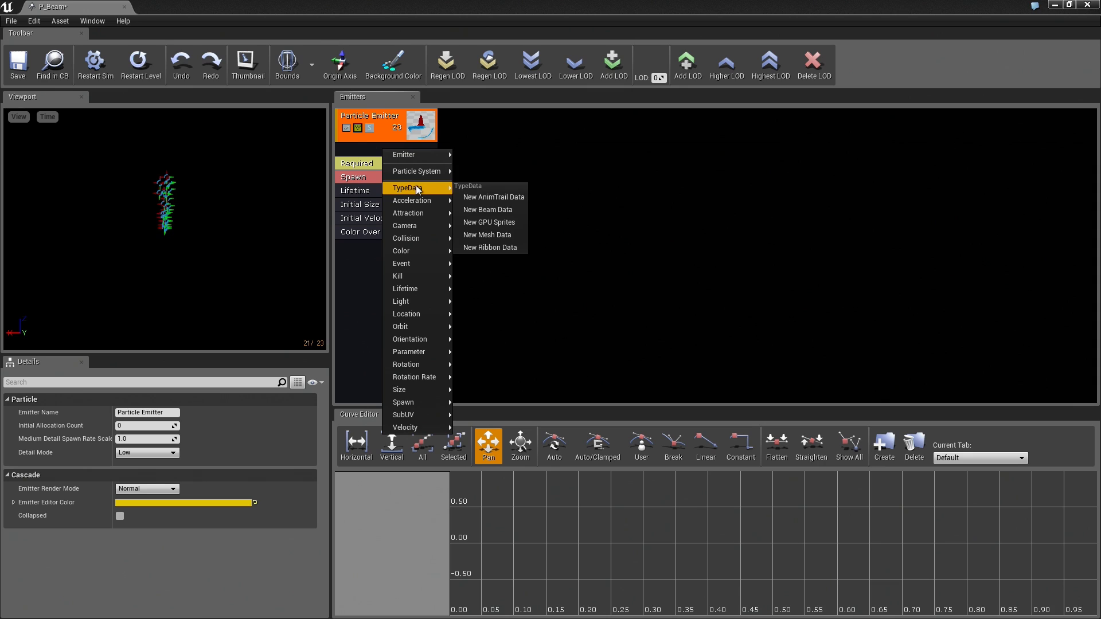
pyautogui.click(497, 209)
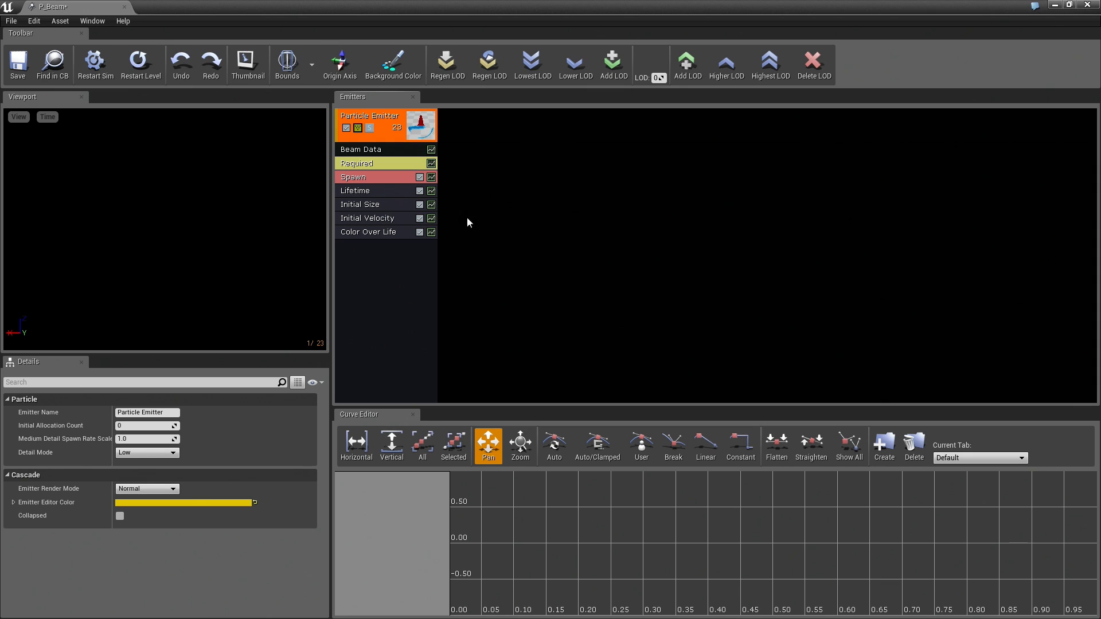
# - Assign Mat_Beam to the Required module's Material slot
pyautogui.click(378, 163)
pyautogui.moveTo(360, 7); pyautogui.dragTo(780, 64)
pyautogui.moveTo(111, 338); pyautogui.dragTo(549, 446)
pyautogui.moveTo(743, 60); pyautogui.dragTo(284, 2)
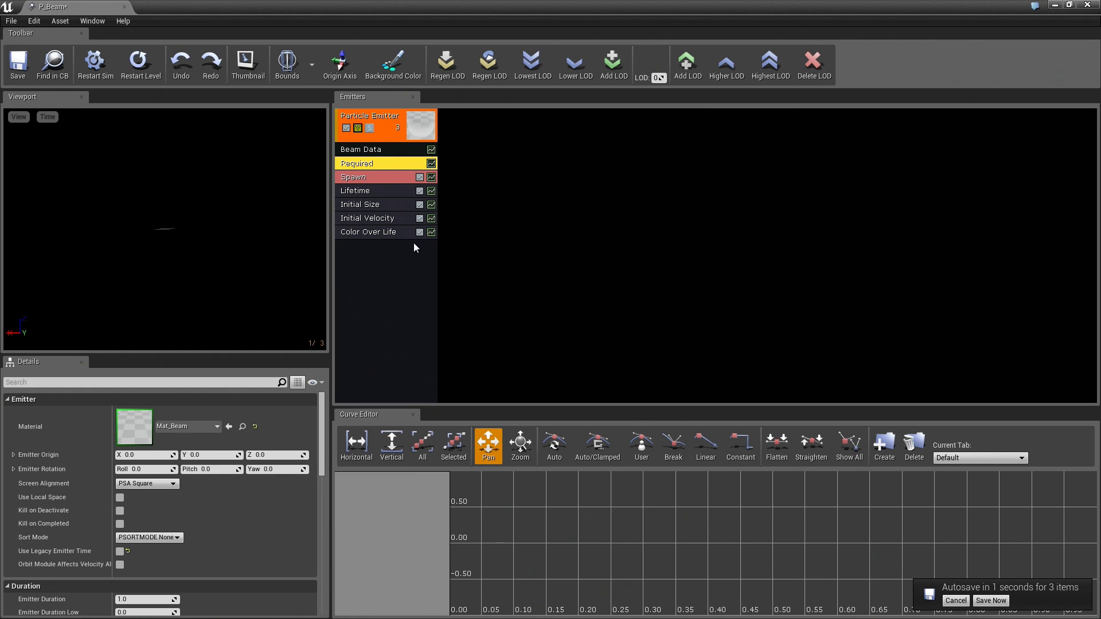
# - Leave Beam Data's Beam Method on Target after briefly trying Distance
pyautogui.click(373, 151)
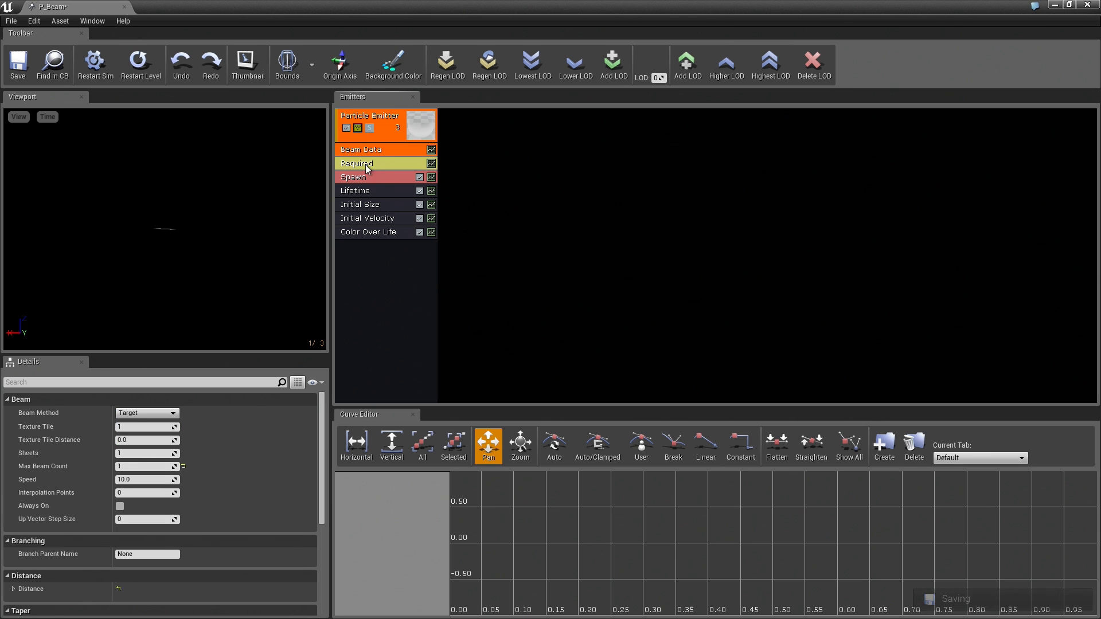
pyautogui.click(158, 414)
pyautogui.click(151, 420)
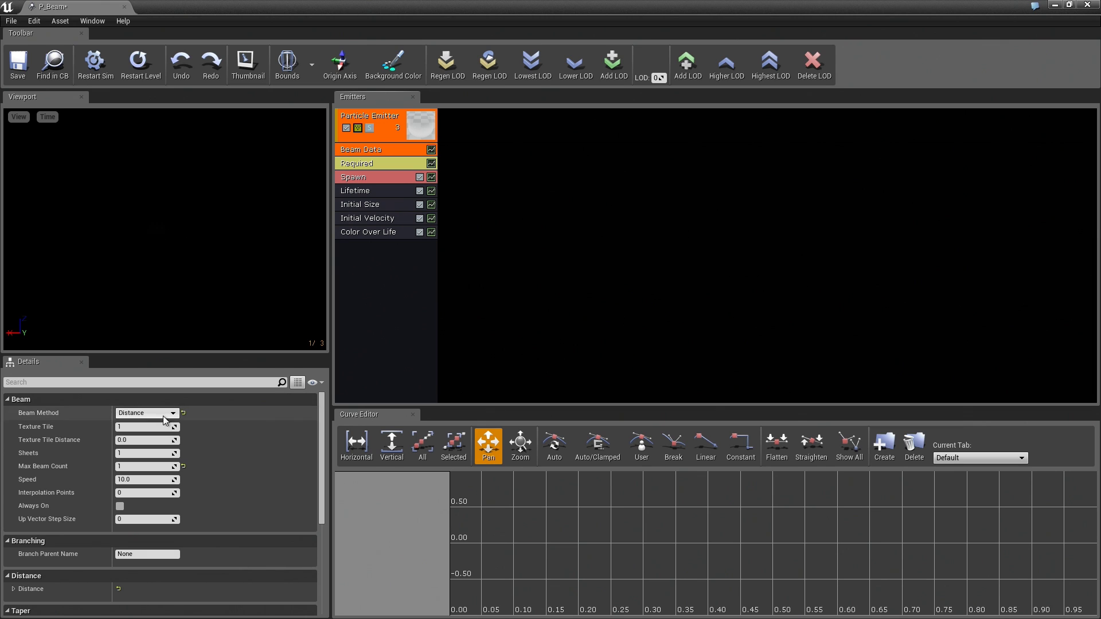
pyautogui.click(167, 415)
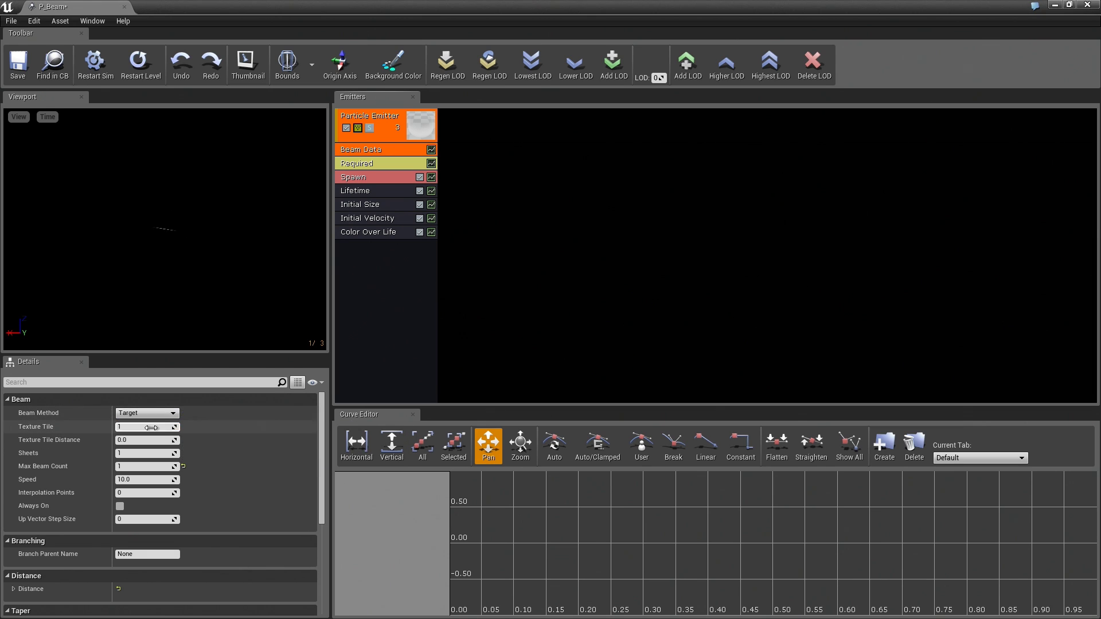
pyautogui.click(151, 428)
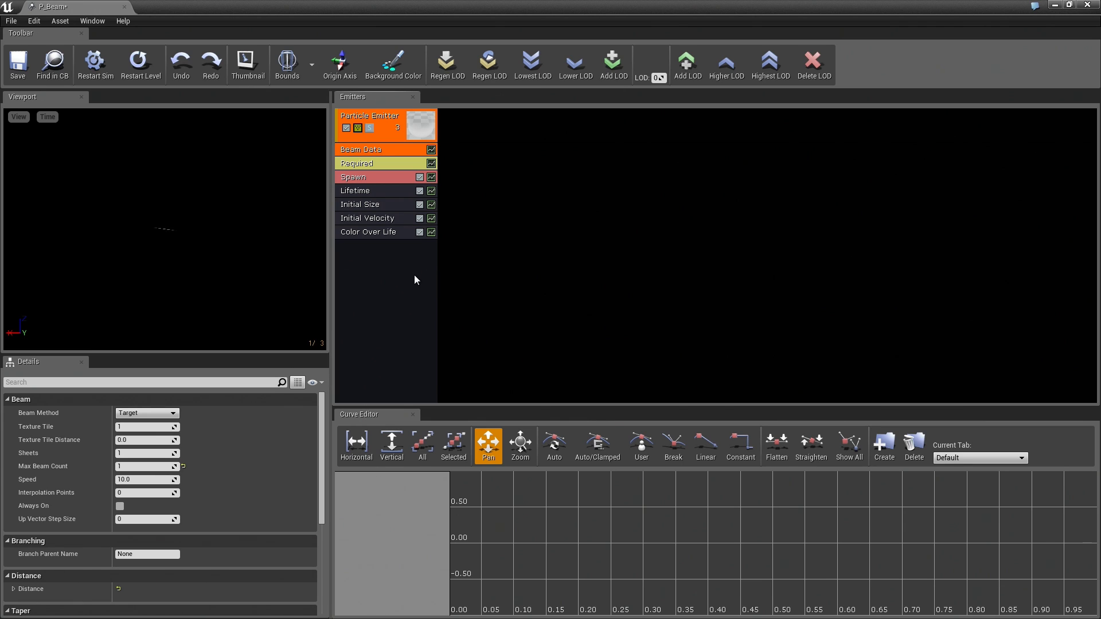
# - Add Beam Source and Beam Target modules to the emitter, then select the Source module
pyautogui.rightClick(393, 266)
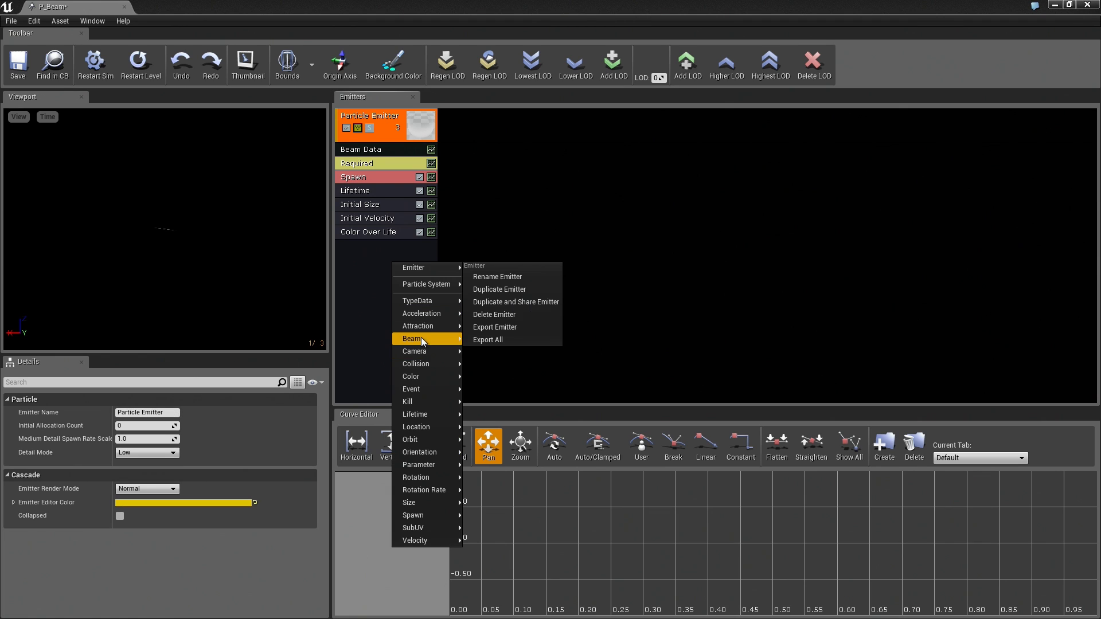
pyautogui.moveTo(422, 340)
pyautogui.click(488, 366)
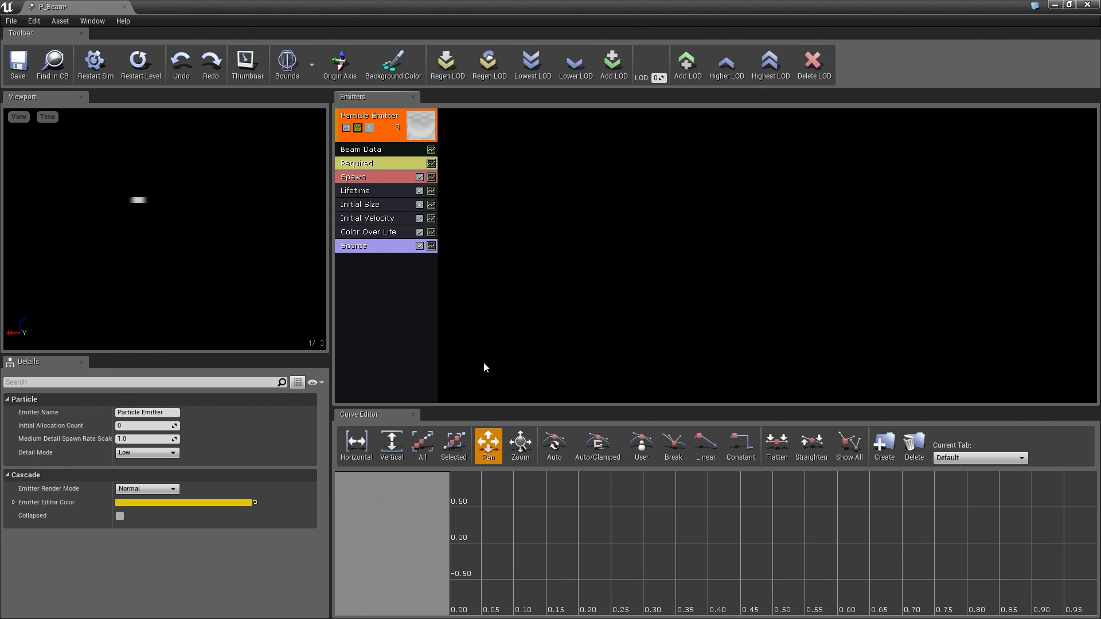
pyautogui.rightClick(373, 269)
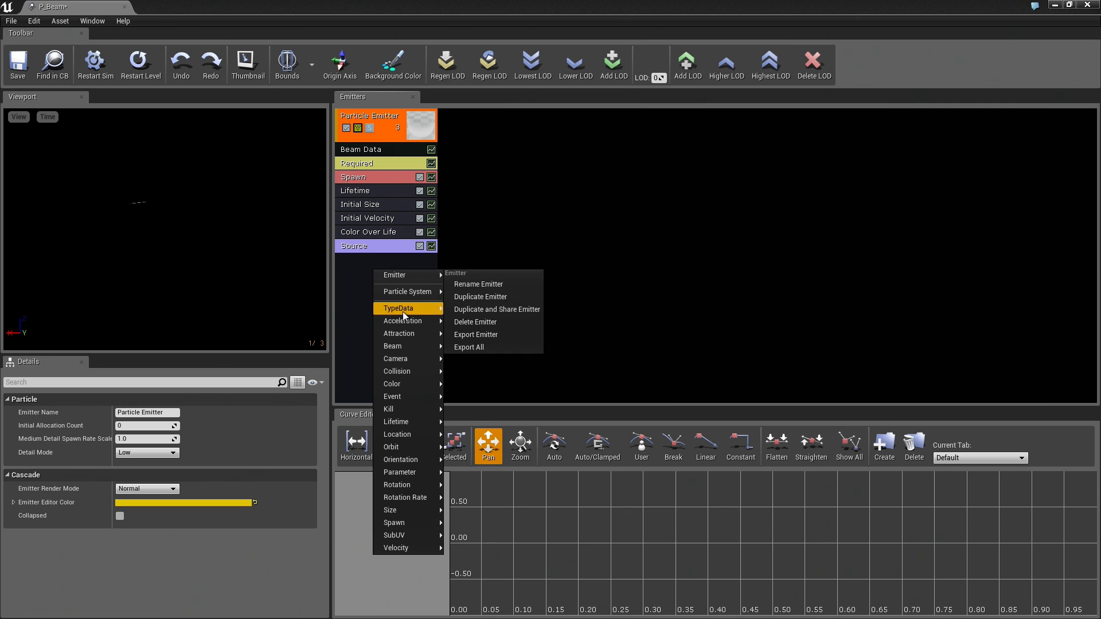
pyautogui.moveTo(426, 347)
pyautogui.click(475, 384)
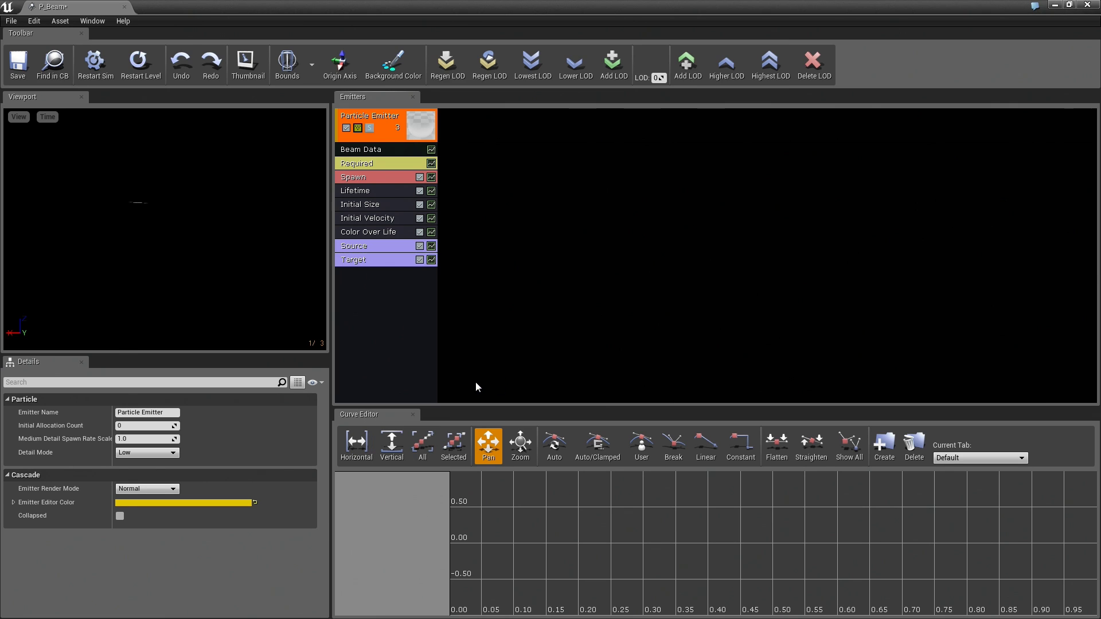
pyautogui.click(263, 259)
pyautogui.click(357, 245)
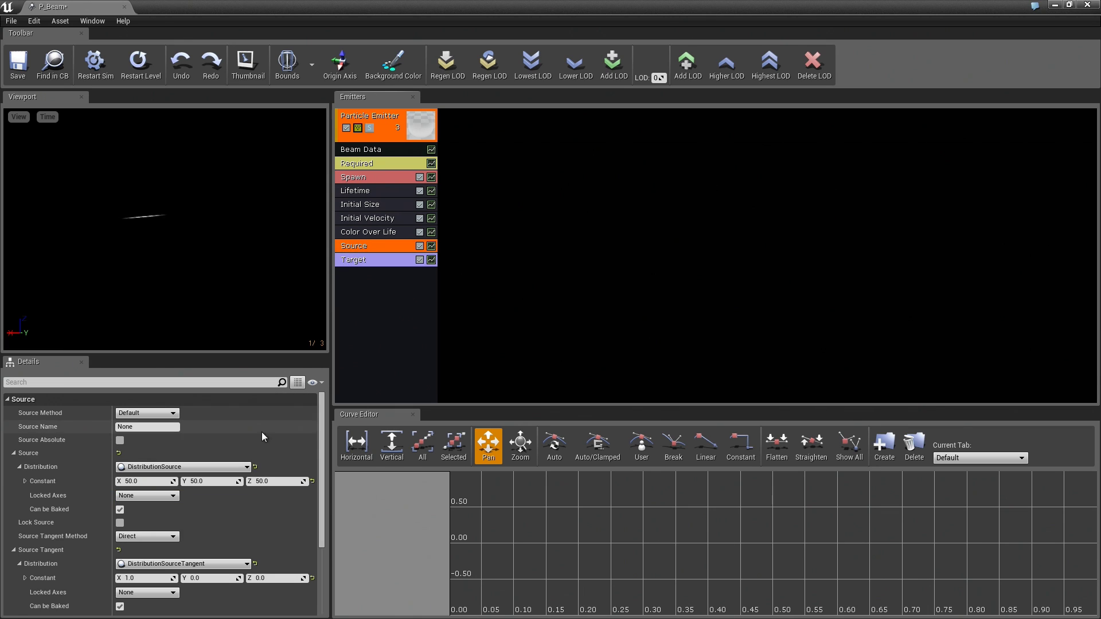
# - Set the Source module's constant position to X -200, Y 0, Z 0
pyautogui.click(148, 482)
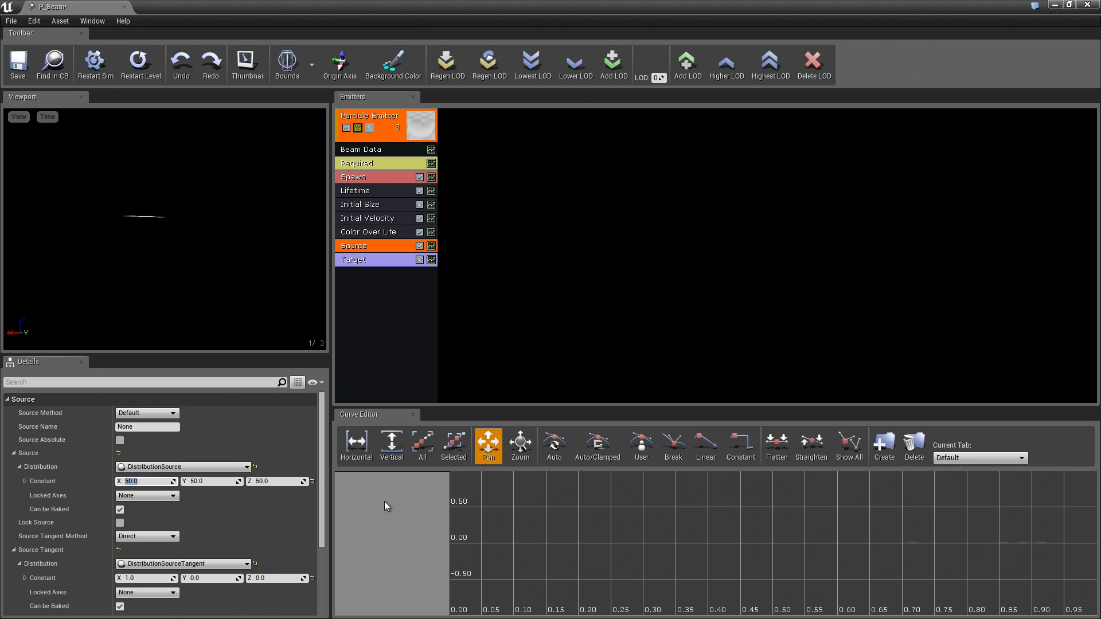
pyautogui.write('-2')
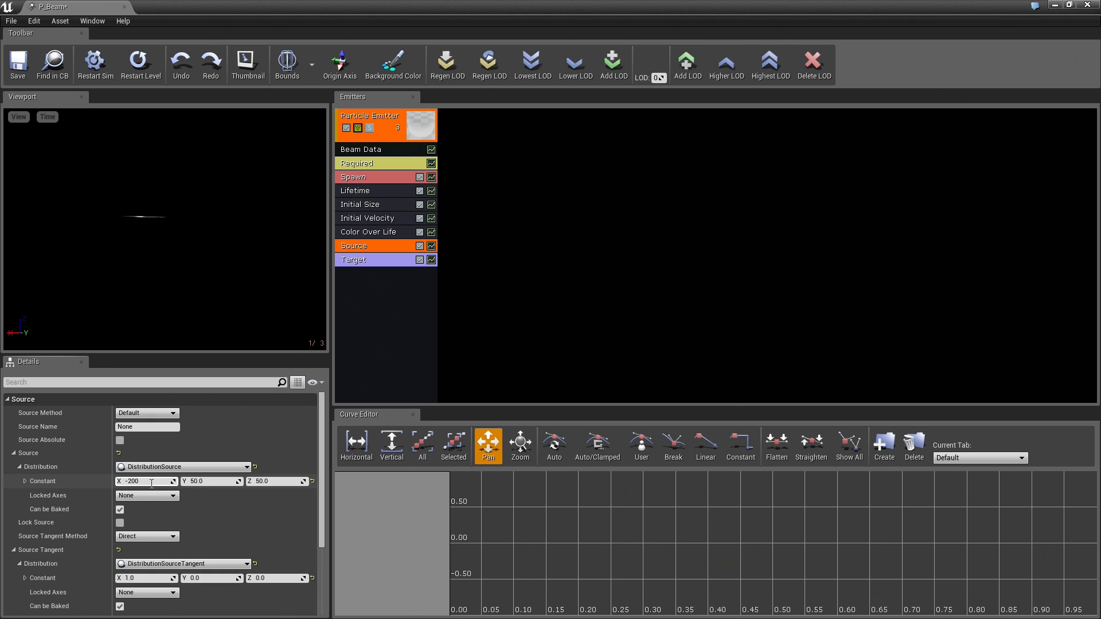
pyautogui.press('Tab')
pyautogui.write('0')
pyautogui.press('Tab')
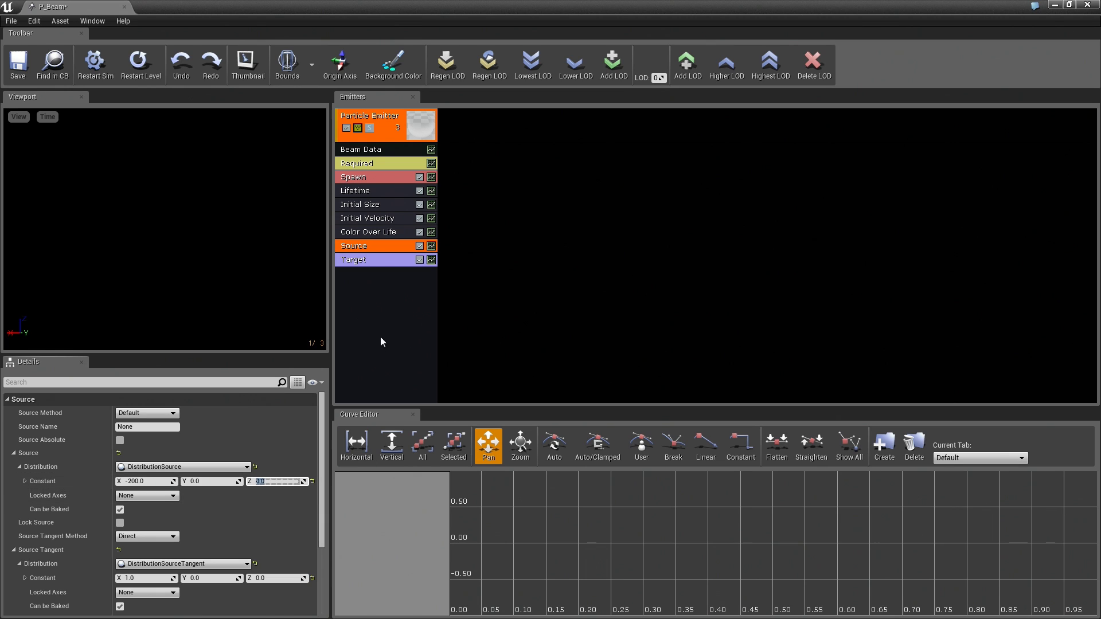
pyautogui.click(371, 264)
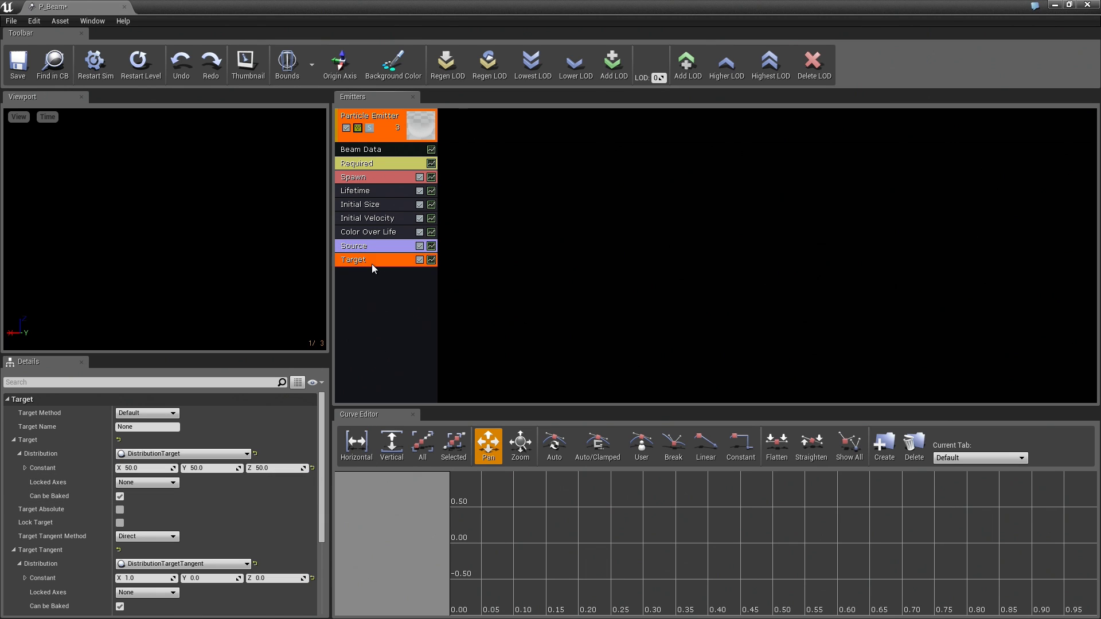
# - Set the Target module's constant position to X 200, Y 0, Z 0 so a beam appears
pyautogui.click(150, 467)
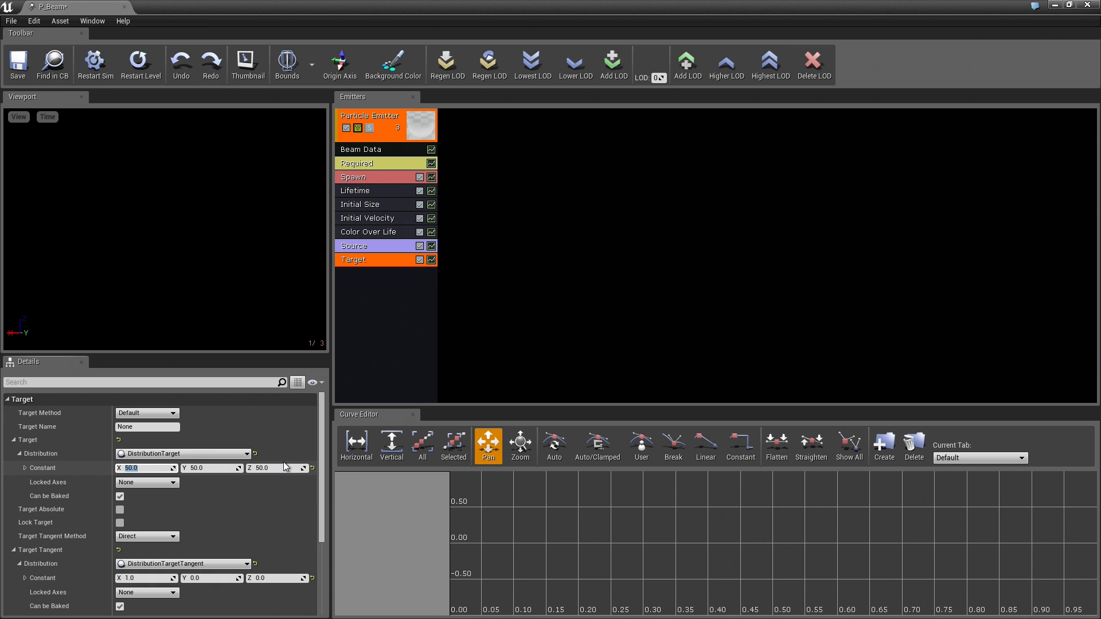
pyautogui.write('200')
pyautogui.press('Tab')
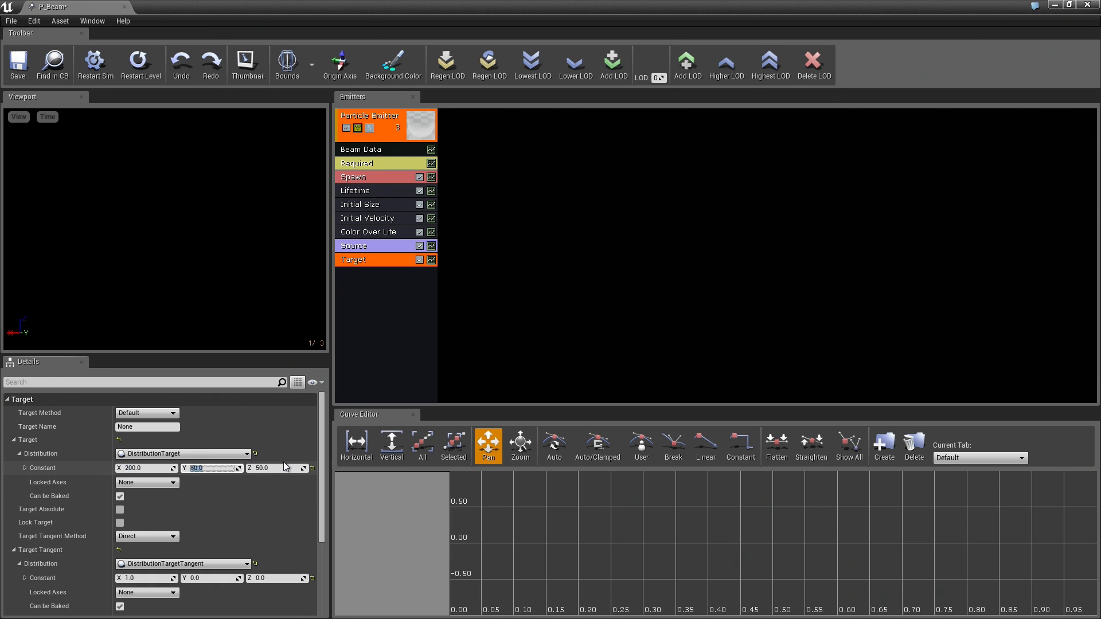
pyautogui.write('0')
pyautogui.press('Tab')
pyautogui.write('0')
pyautogui.press('Return')
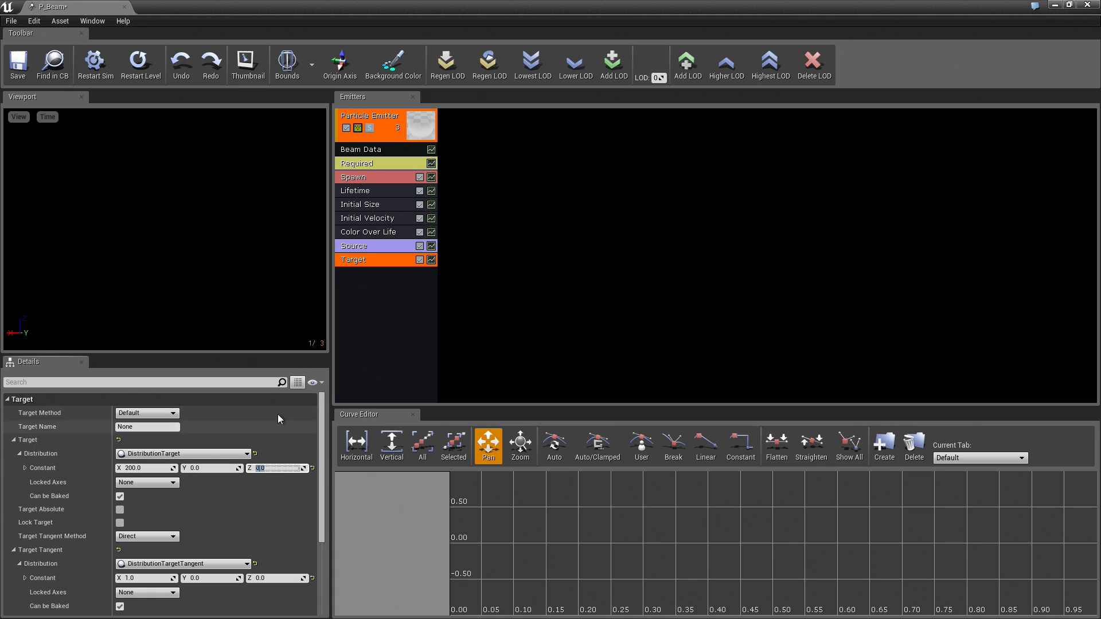
pyautogui.click(352, 302)
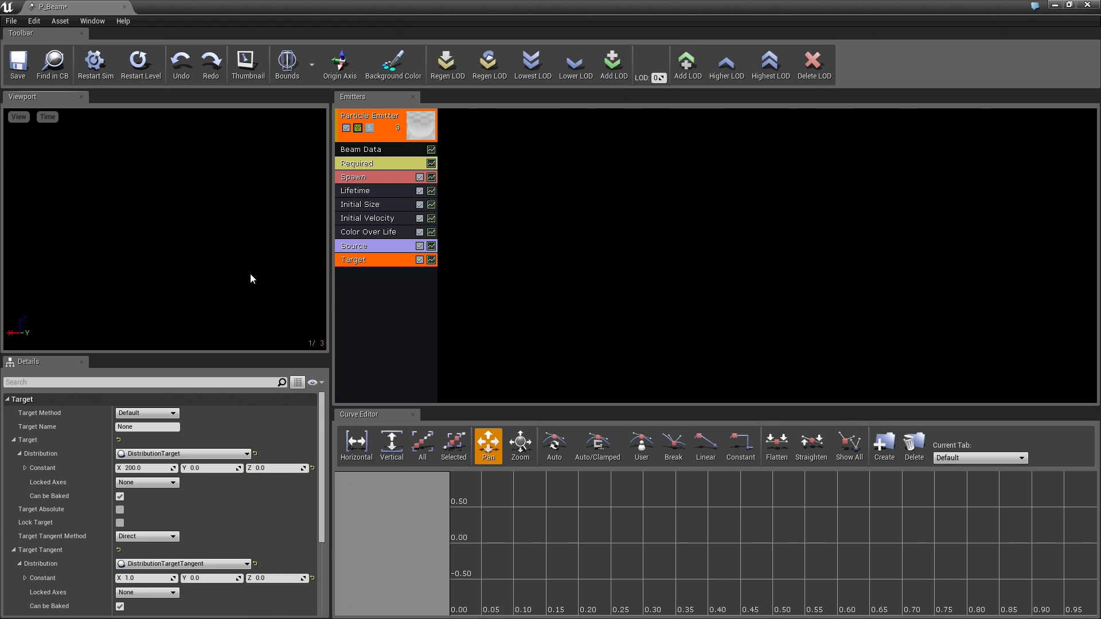
pyautogui.click(370, 150)
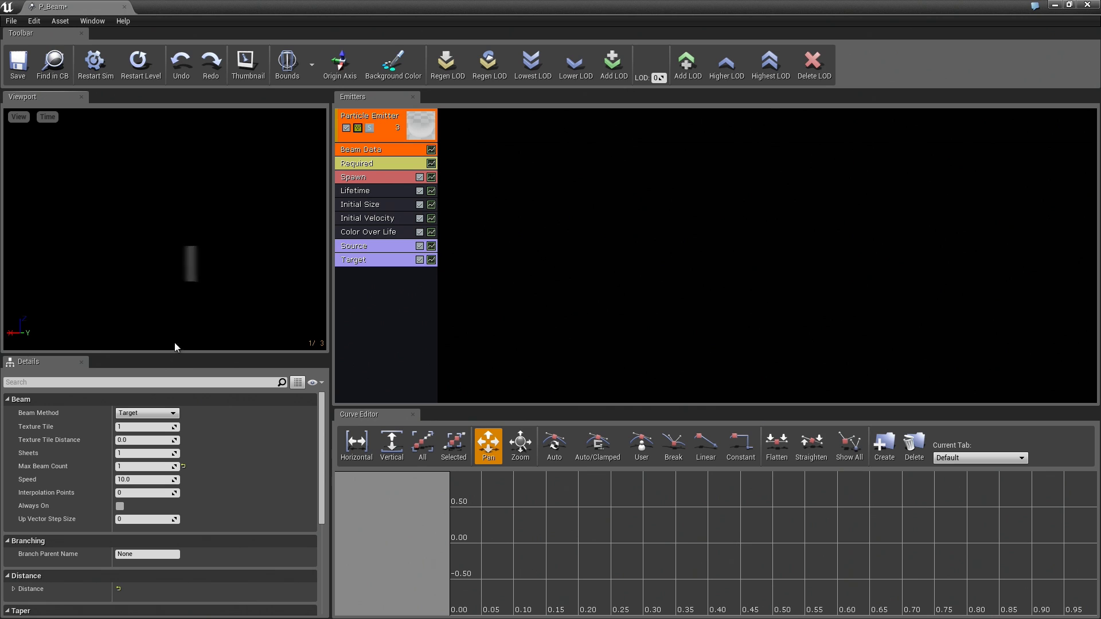
# - Set the Beam Data Speed to 0
pyautogui.click(131, 481)
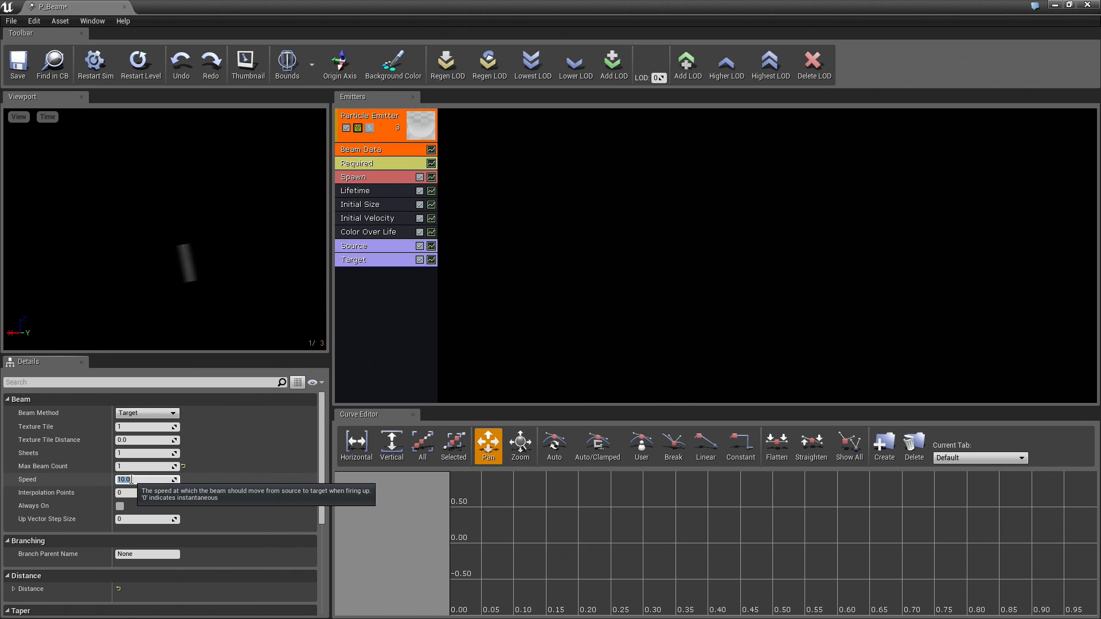
pyautogui.write('0')
pyautogui.press('Return')
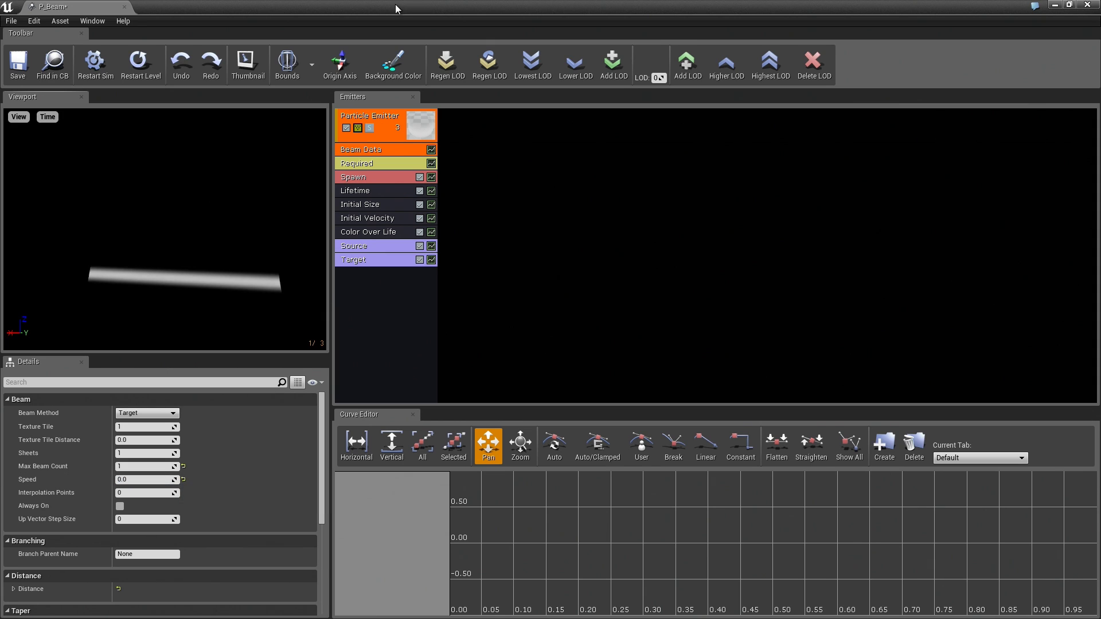
# - Drop P_Beam into the level in front of the Beam Emitter sign and select the Spawn rate field
pyautogui.moveTo(394, 4); pyautogui.dragTo(1056, 65)
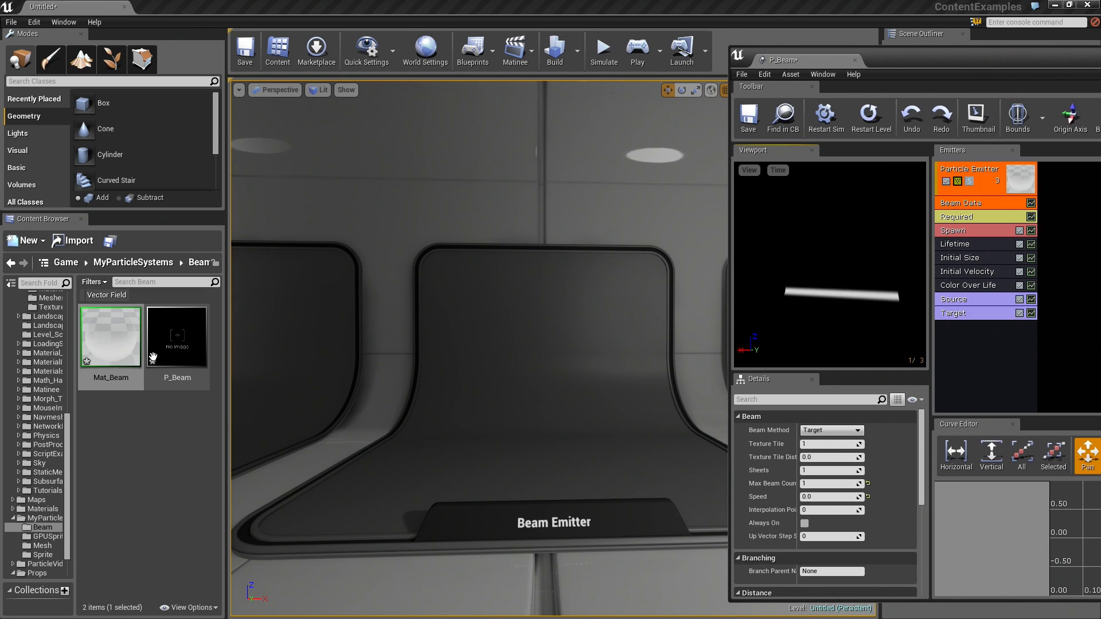
pyautogui.moveTo(160, 356); pyautogui.dragTo(552, 365)
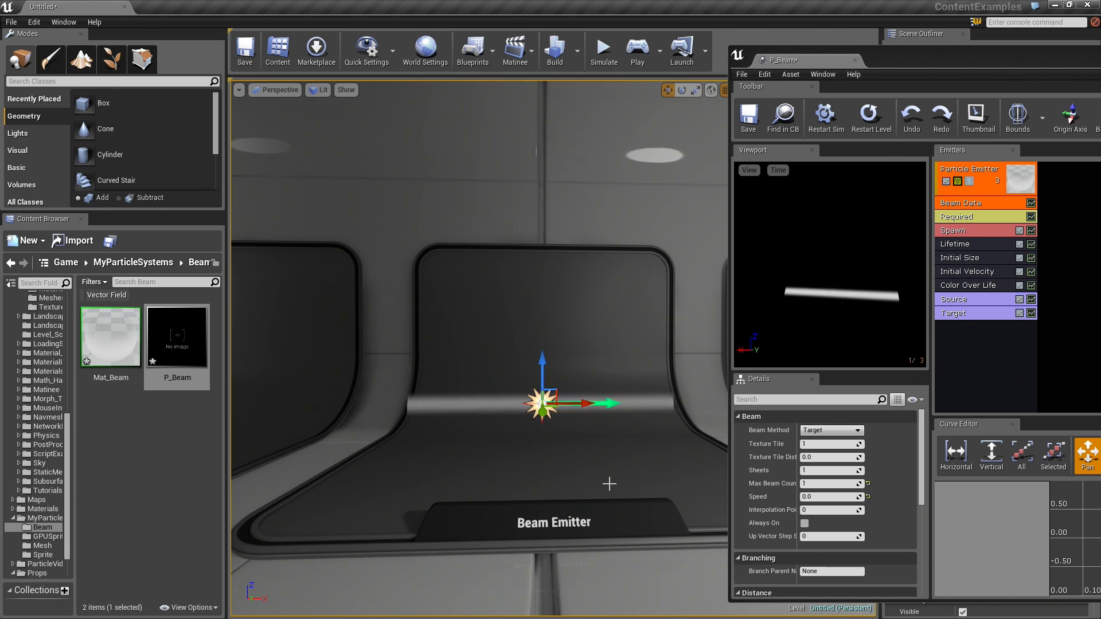
pyautogui.click(968, 244)
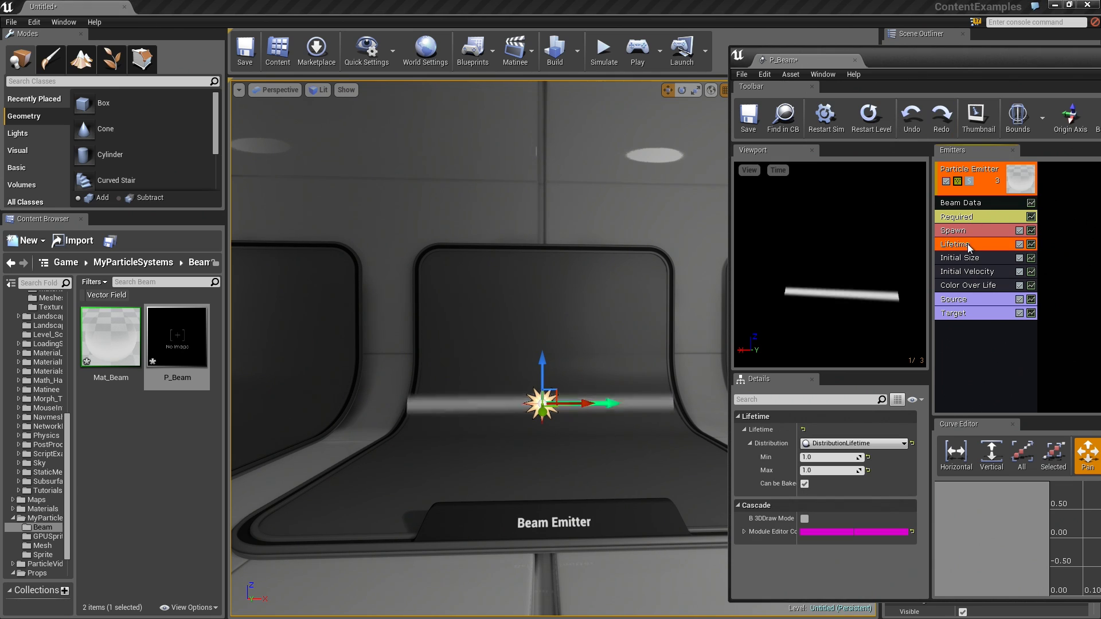
pyautogui.click(960, 230)
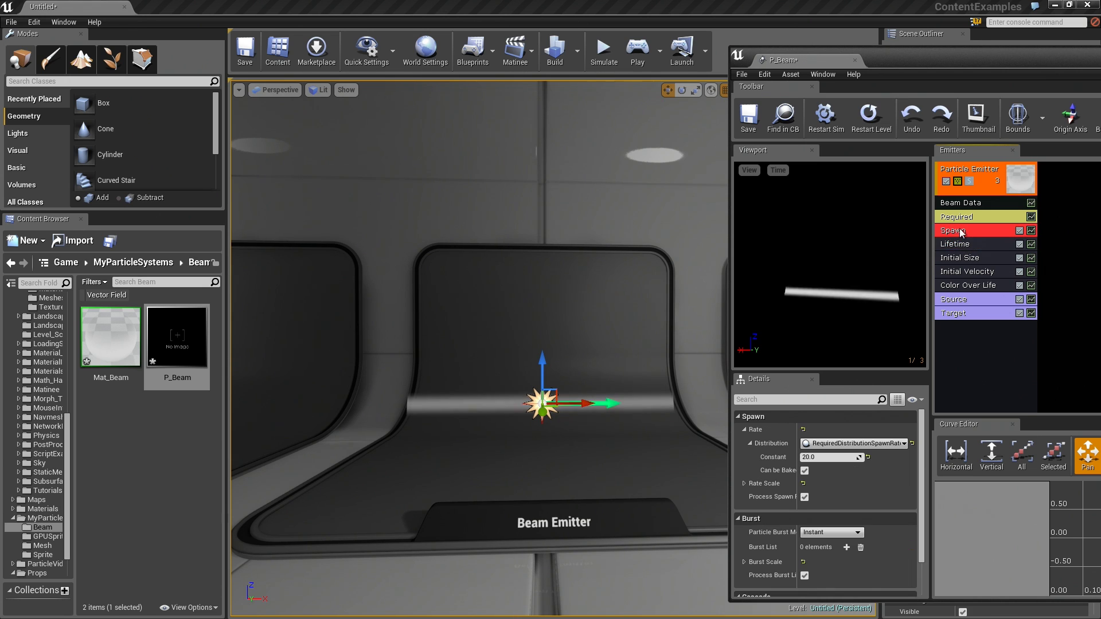
pyautogui.click(830, 458)
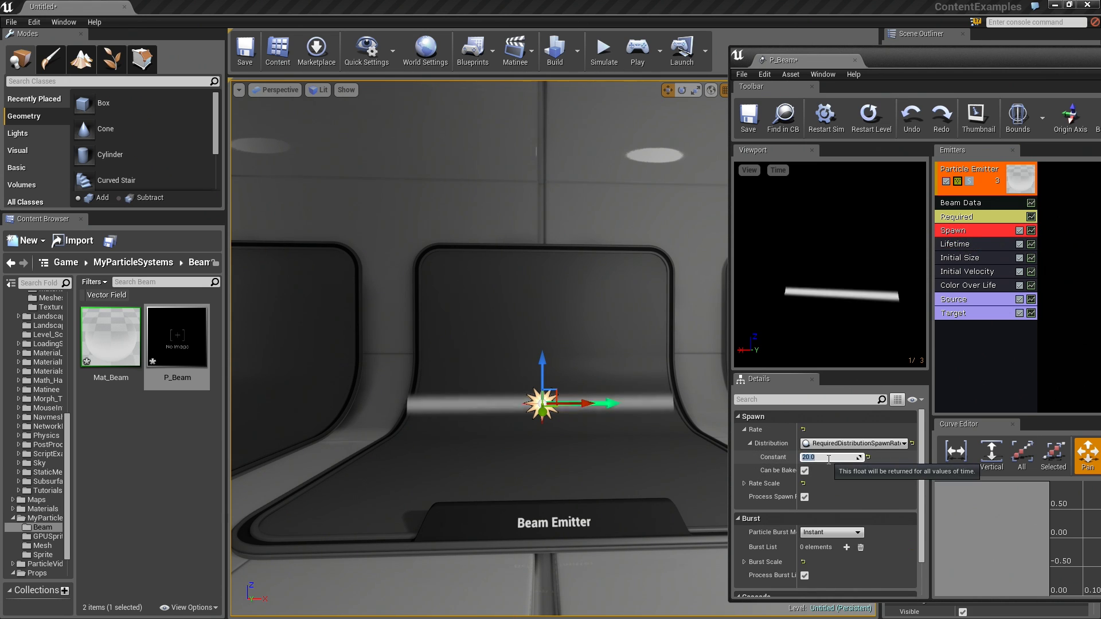
# - Set the Spawn Rate constant to 1
pyautogui.write('1.0')
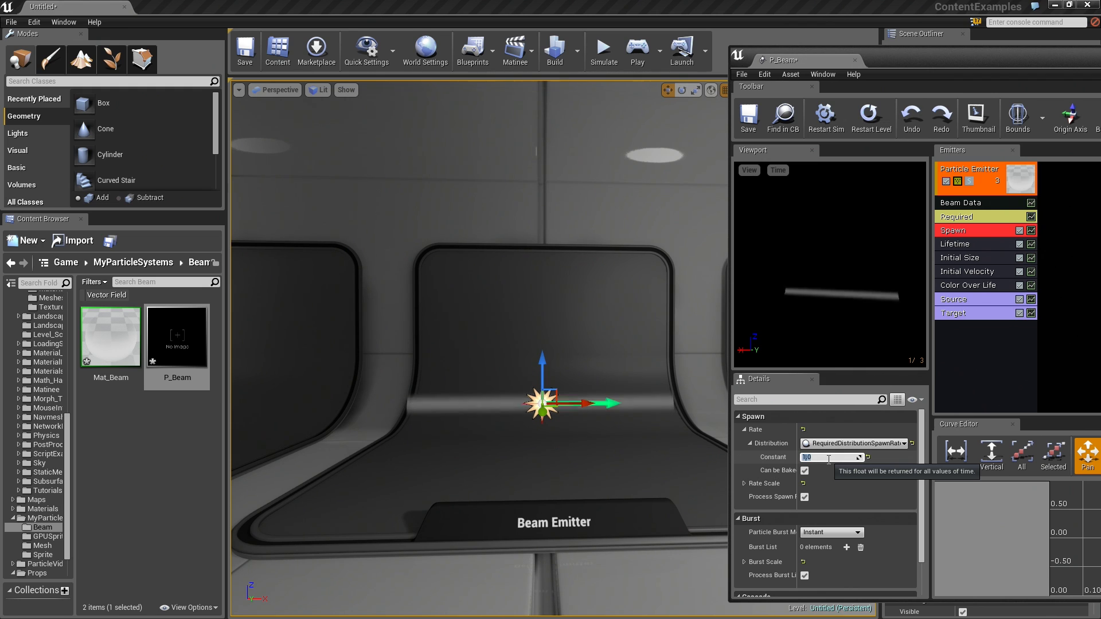
pyautogui.write('2')
pyautogui.press('Return')
pyautogui.write('1')
pyautogui.press('Return')
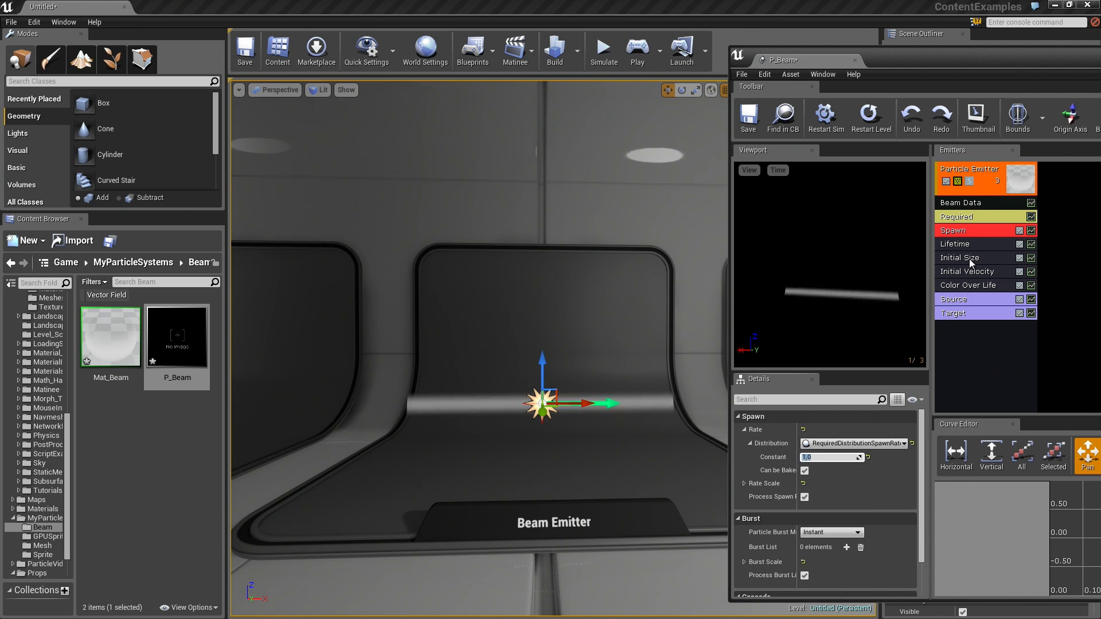
# - Set Initial Size to 3 on every max and min axis, then select Color Over Life
pyautogui.click(972, 259)
pyautogui.click(814, 458)
pyautogui.write('3')
pyautogui.press('Tab')
pyautogui.write('3')
pyautogui.press('Tab')
pyautogui.write('3')
pyautogui.press('Tab')
pyautogui.write('3')
pyautogui.press('Tab')
pyautogui.write('3')
pyautogui.press('Tab')
pyautogui.write('3')
pyautogui.press('Return')
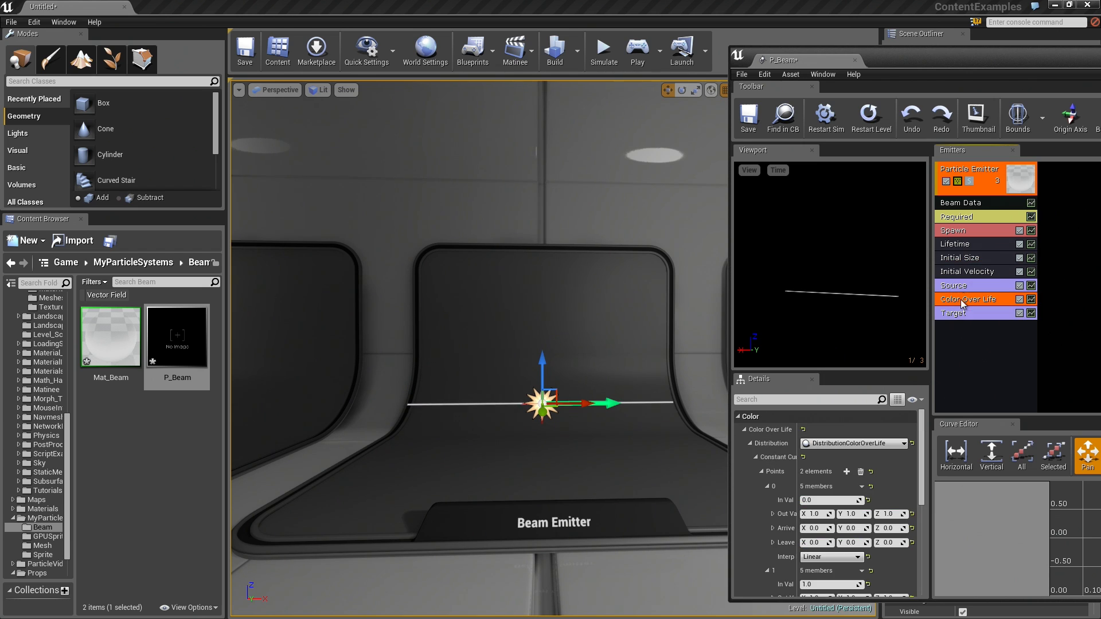
pyautogui.moveTo(961, 287); pyautogui.dragTo(962, 275)
# - Delete Color Over Life and add an Initial Color module just below Lifetime
pyautogui.press('Delete')
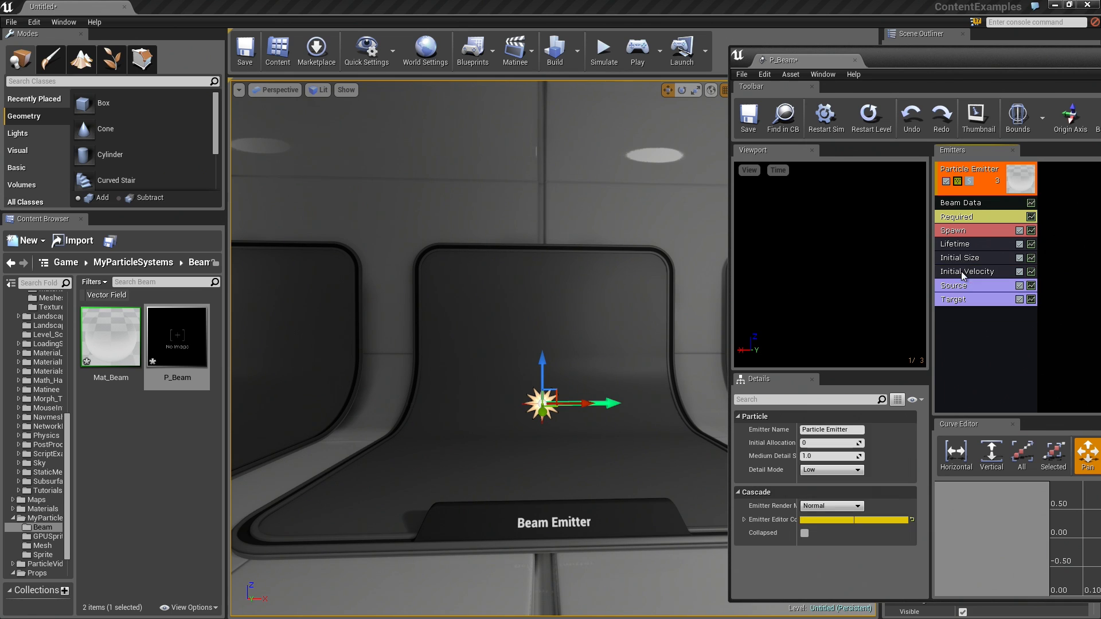
pyautogui.rightClick(952, 328)
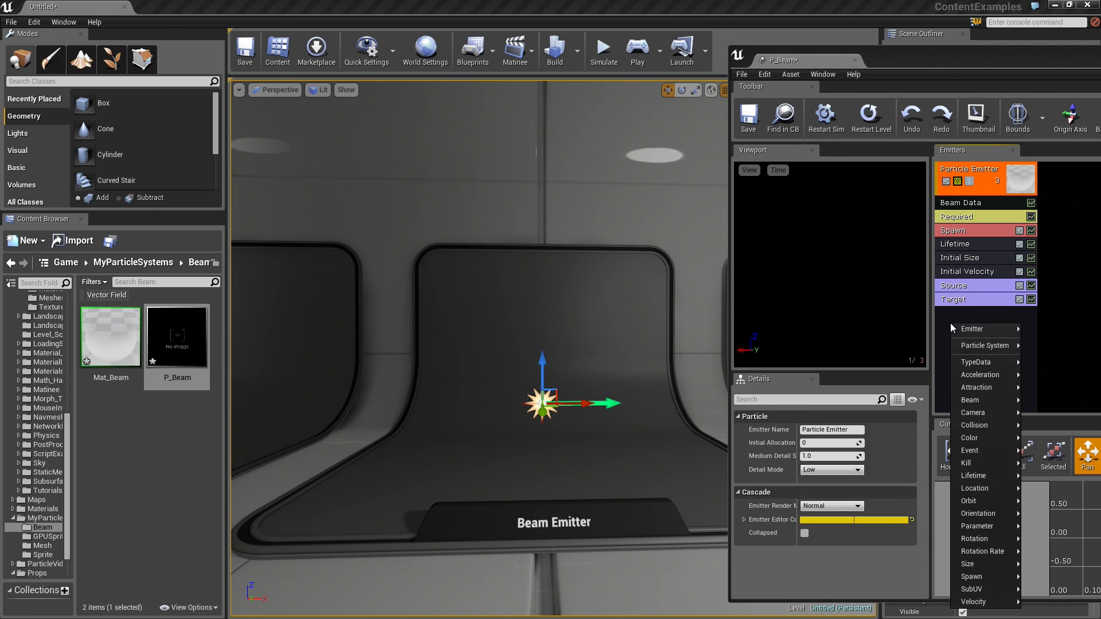
pyautogui.moveTo(975, 440)
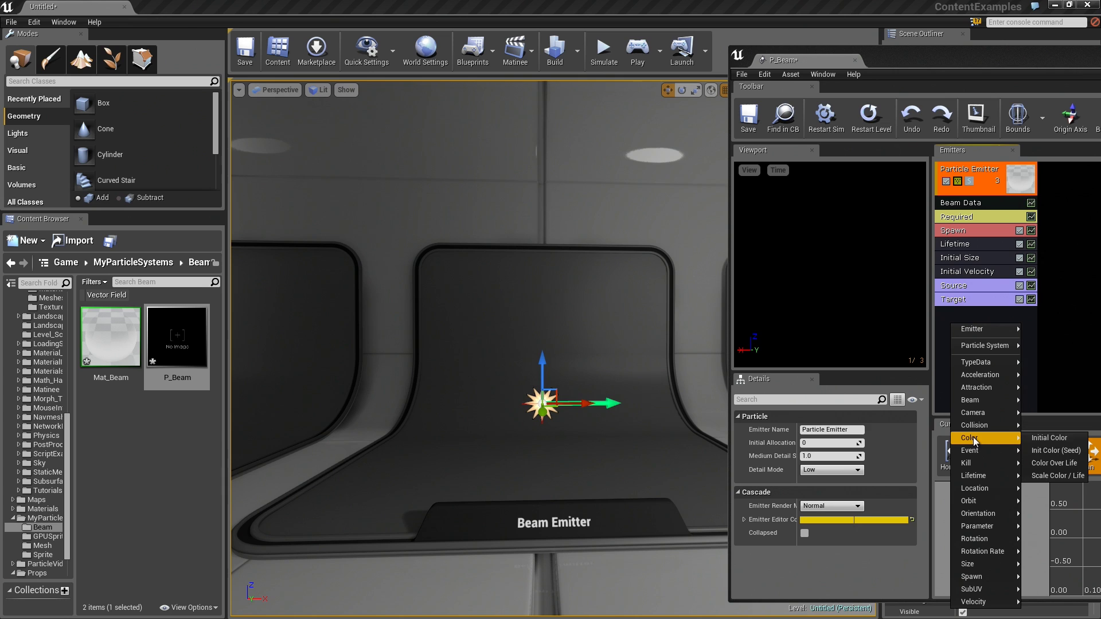
pyautogui.click(1050, 438)
pyautogui.moveTo(970, 321); pyautogui.dragTo(968, 253)
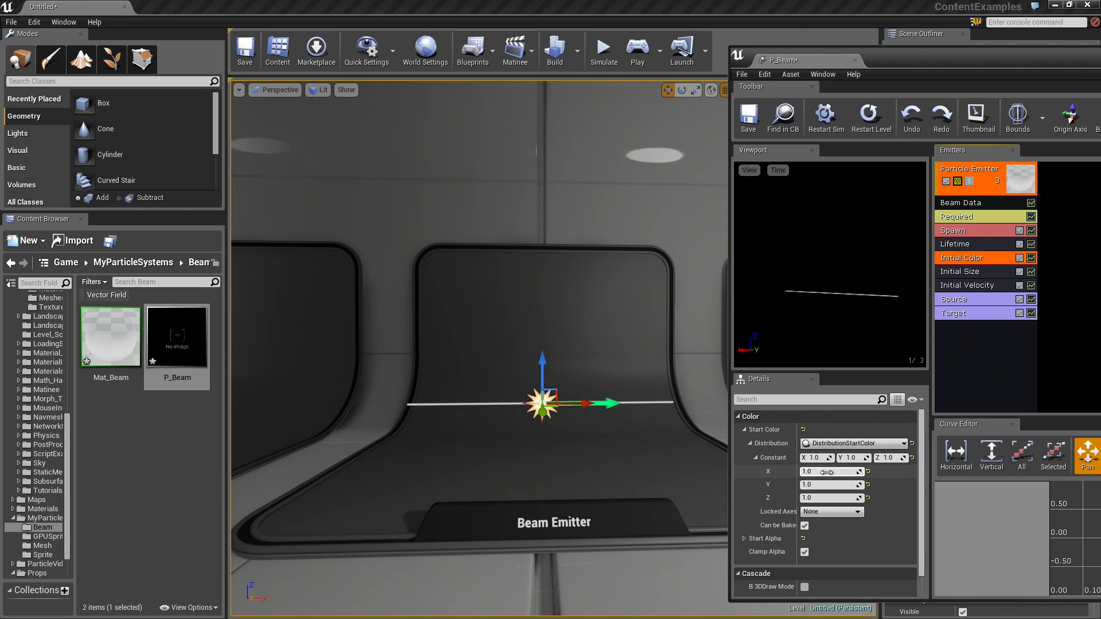
# - Set the Initial Color Start Color constant to 20, 1, 10 for a pink glow
pyautogui.click(815, 458)
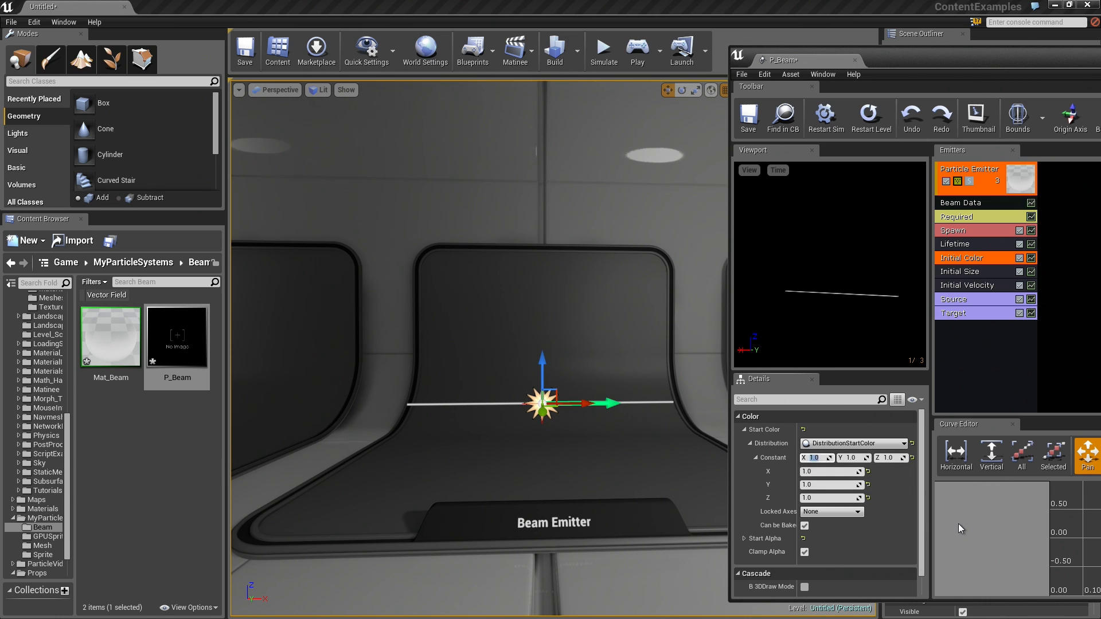
pyautogui.write('20')
pyautogui.press('Tab')
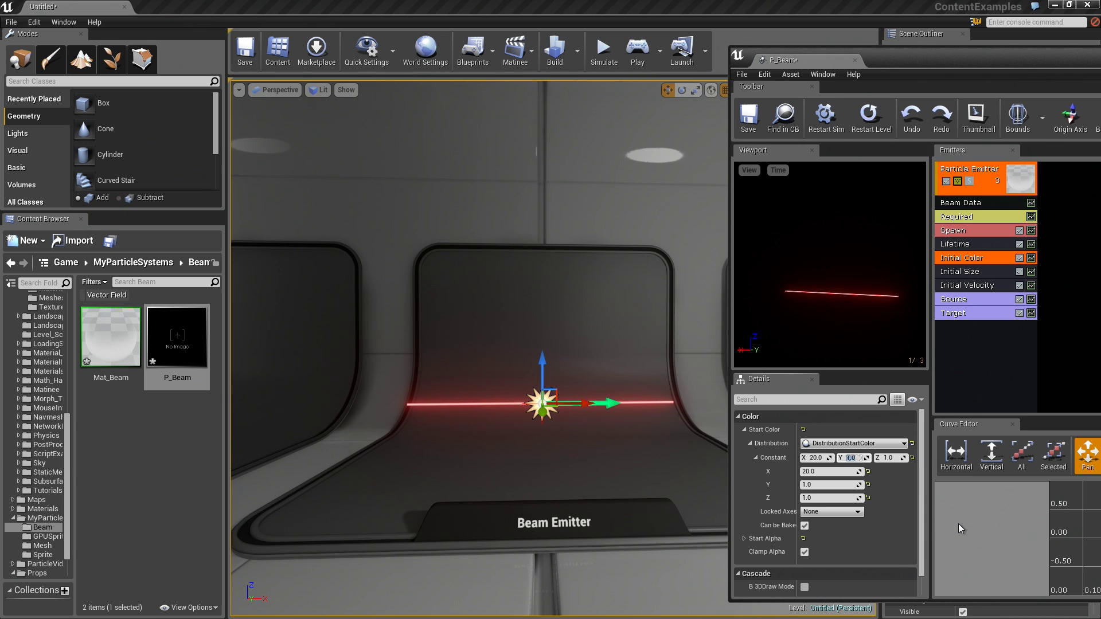
pyautogui.press('Tab')
pyautogui.write('10')
pyautogui.press('Return')
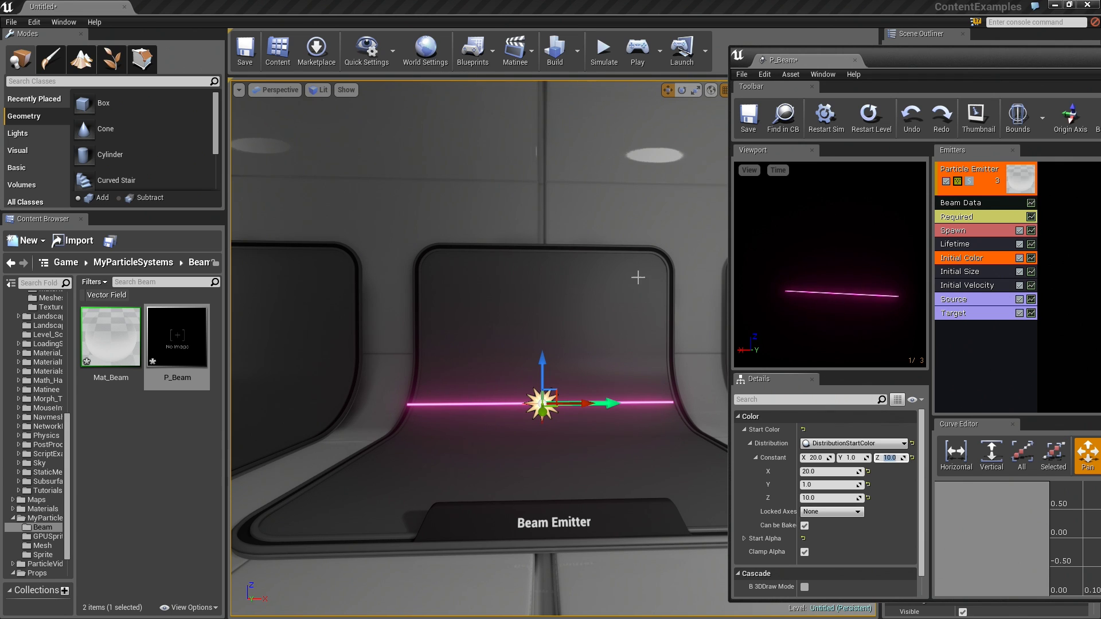
# - Select Beam Data and widen its Details name column to reach Interpolation Points
pyautogui.scroll(-4, 635, 276)
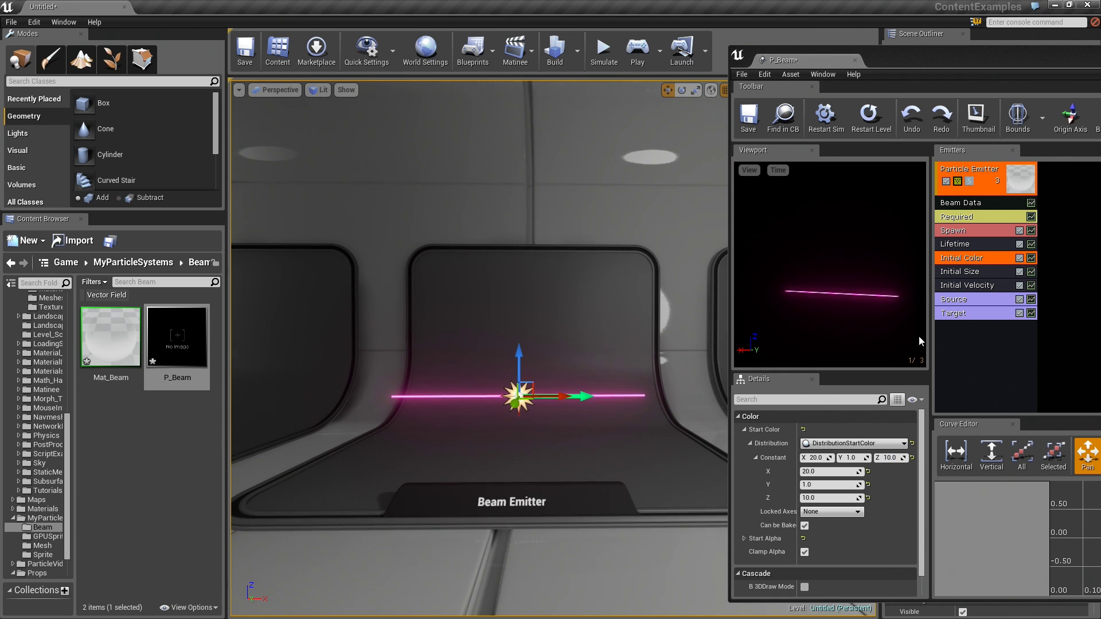
pyautogui.click(967, 206)
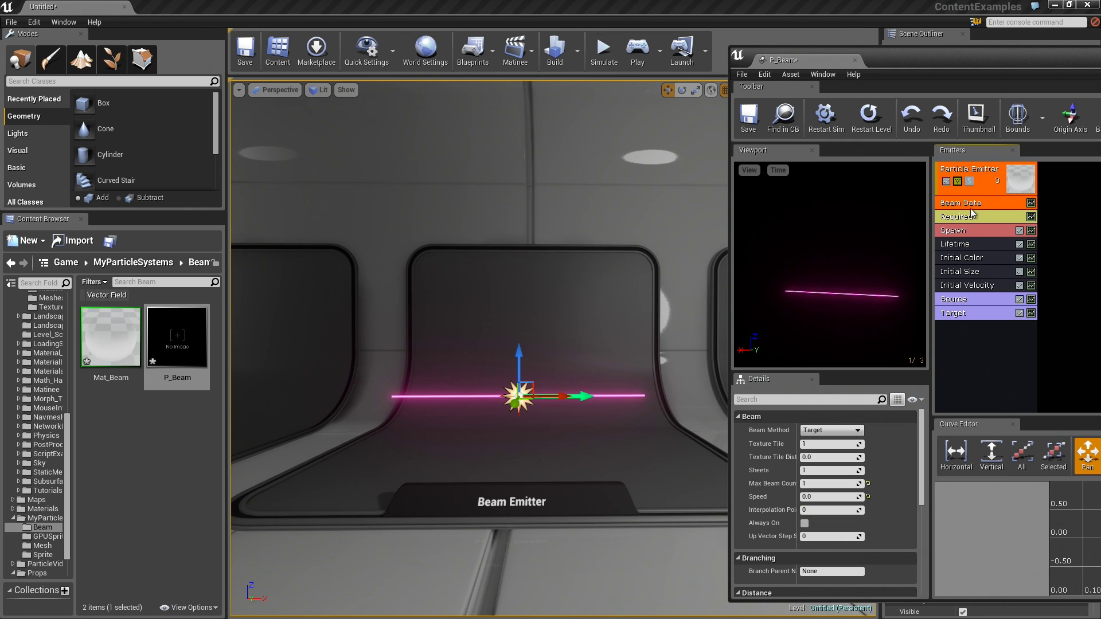
pyautogui.moveTo(798, 510); pyautogui.dragTo(817, 510)
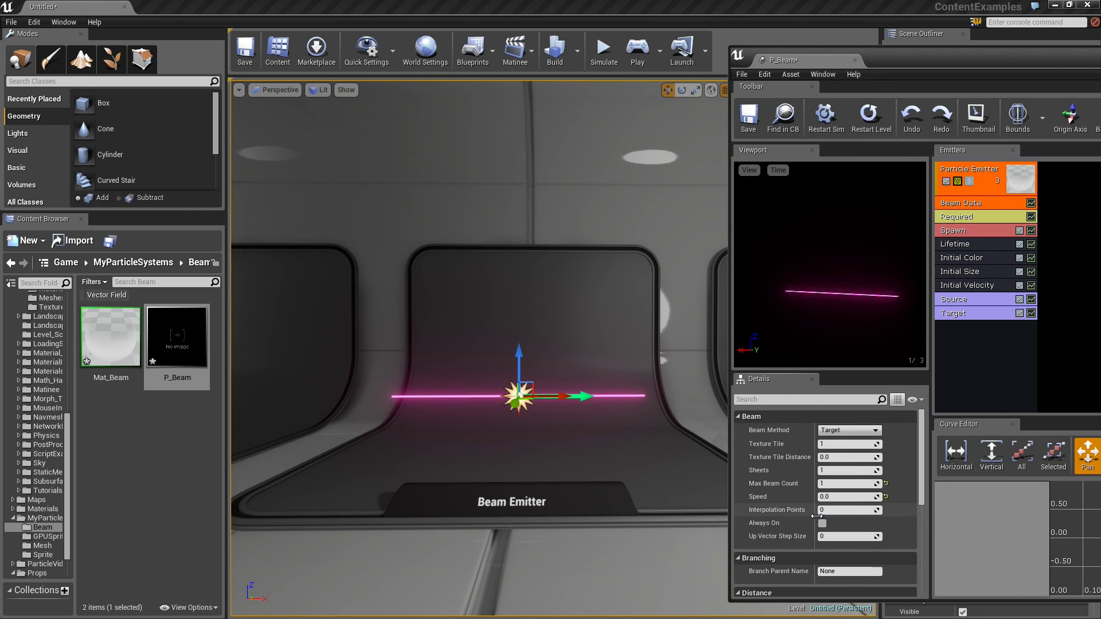
pyautogui.click(867, 509)
# - Set Interpolation Points to 5 and switch the Source tangent method to User Set
pyautogui.write('5')
pyautogui.click(971, 302)
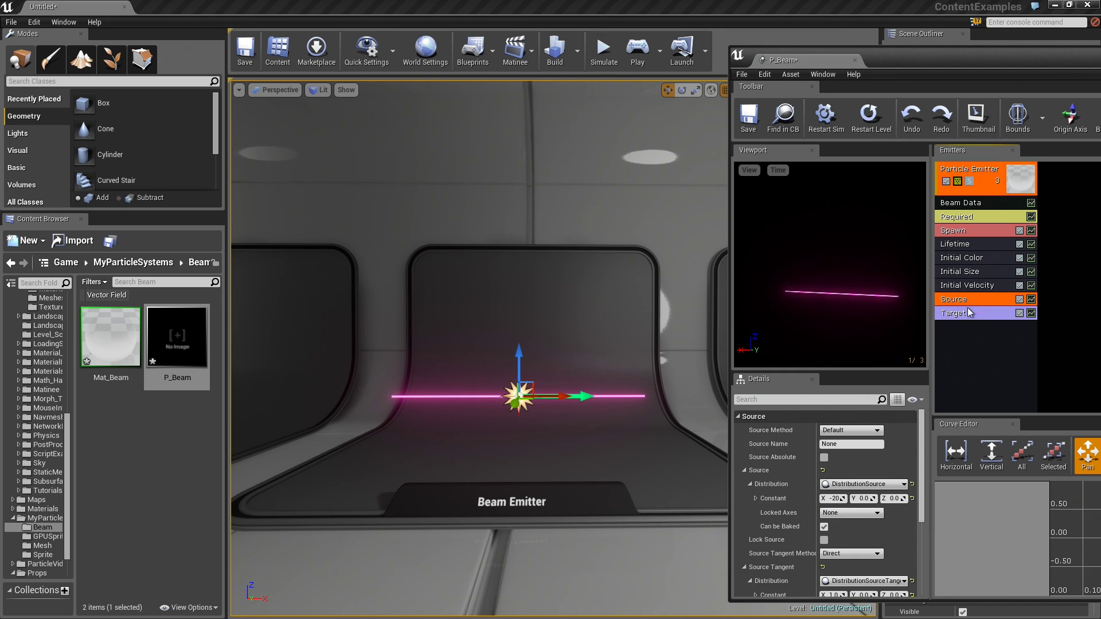
pyautogui.scroll(-5, 771, 470)
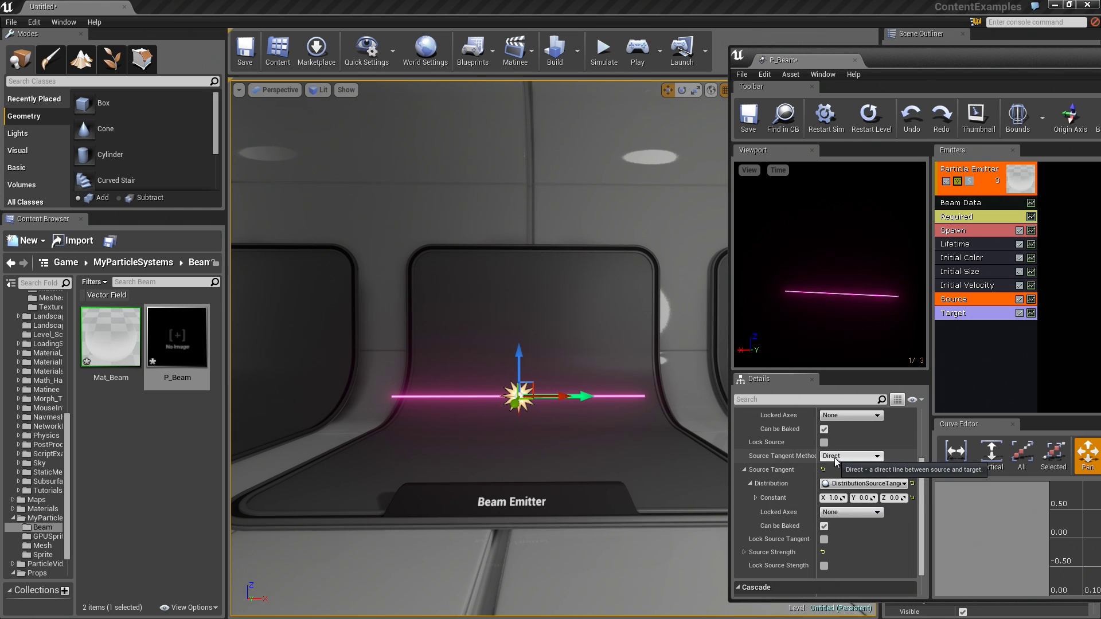
pyautogui.click(855, 456)
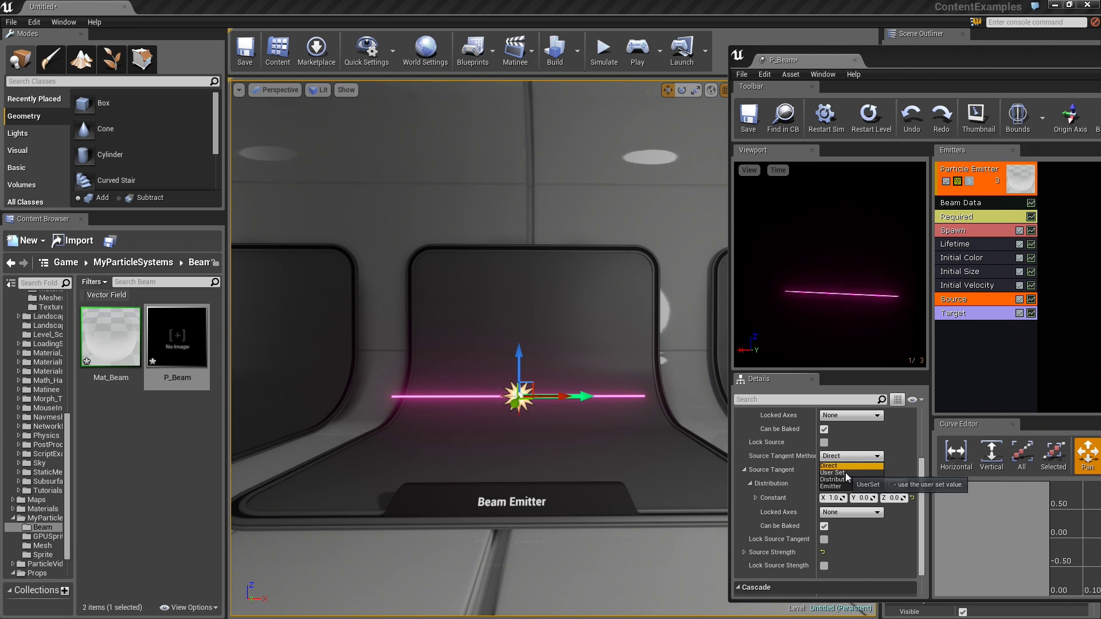
pyautogui.click(857, 482)
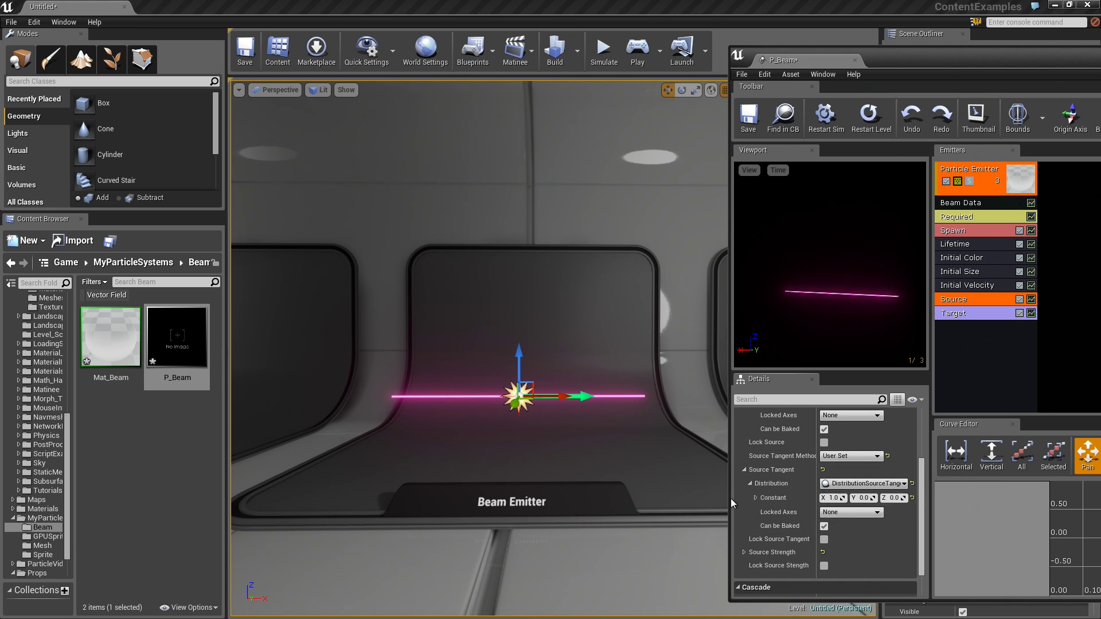
# - Set the Source Tangent constant to X 0 and Z 1000 so it points straight up
pyautogui.moveTo(729, 498); pyautogui.dragTo(675, 499)
pyautogui.click(795, 498)
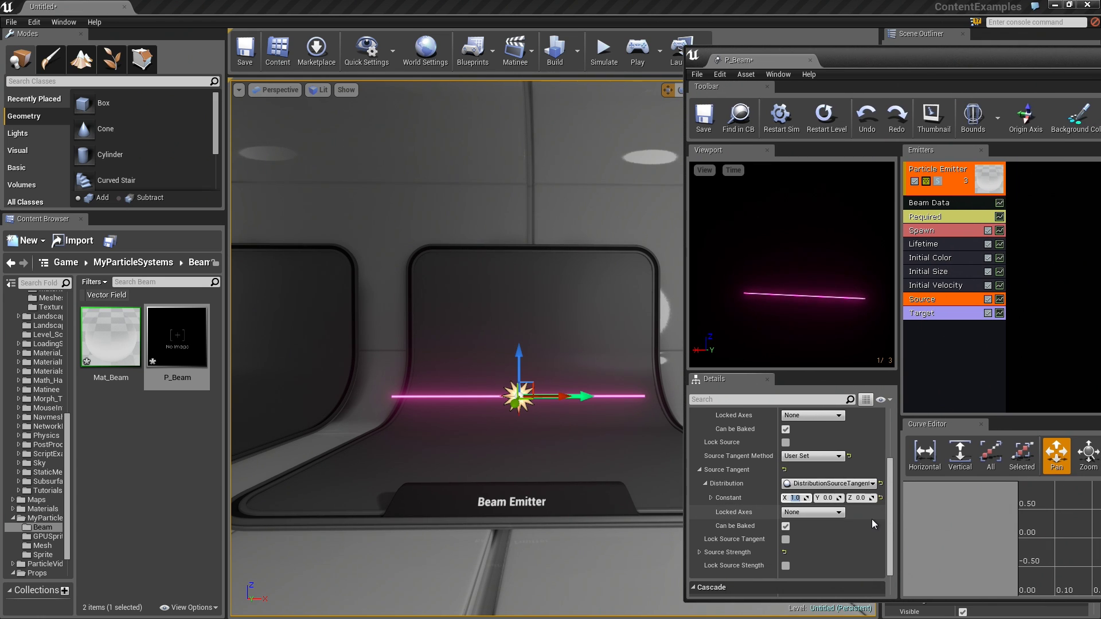
pyautogui.write('0')
pyautogui.press('Tab')
pyautogui.press('Tab')
pyautogui.write('100')
pyautogui.press('Return')
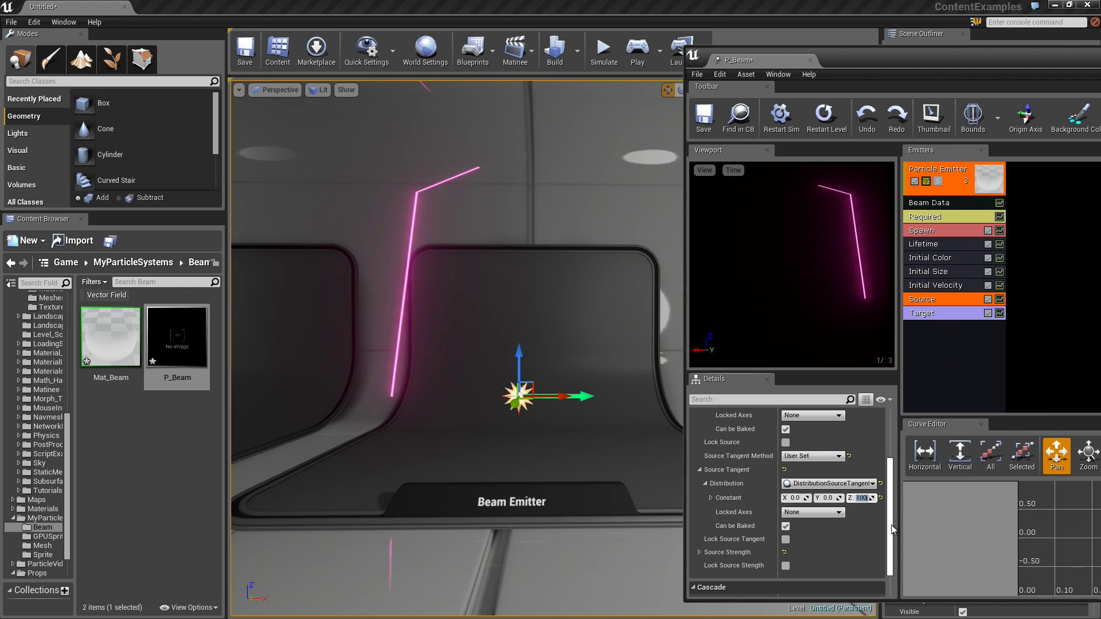
pyautogui.write('1000')
pyautogui.press('Return')
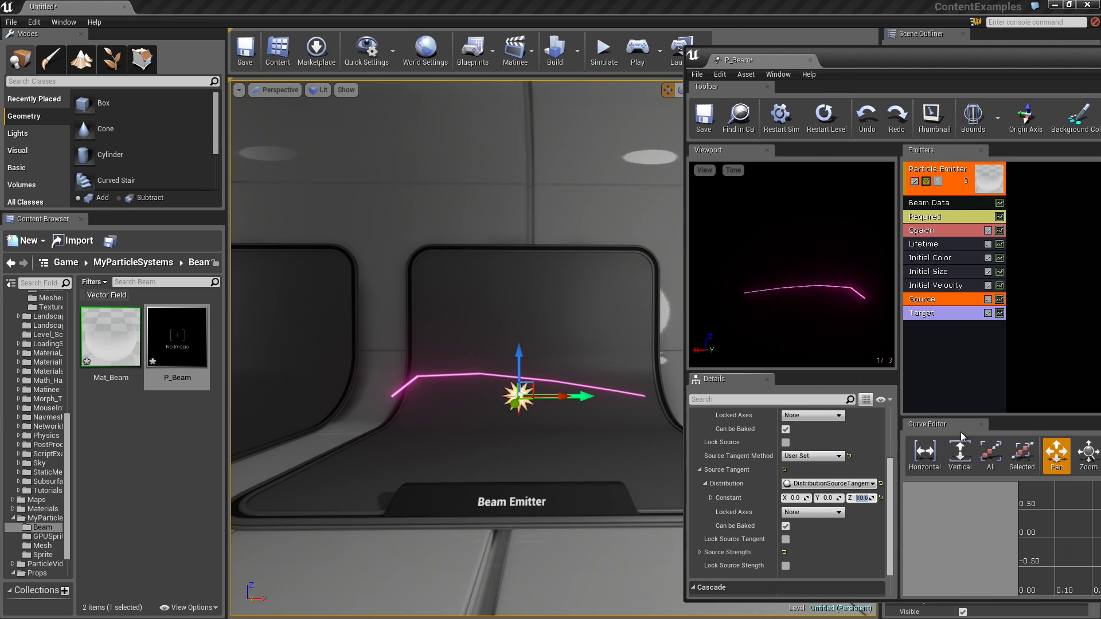
pyautogui.click(945, 315)
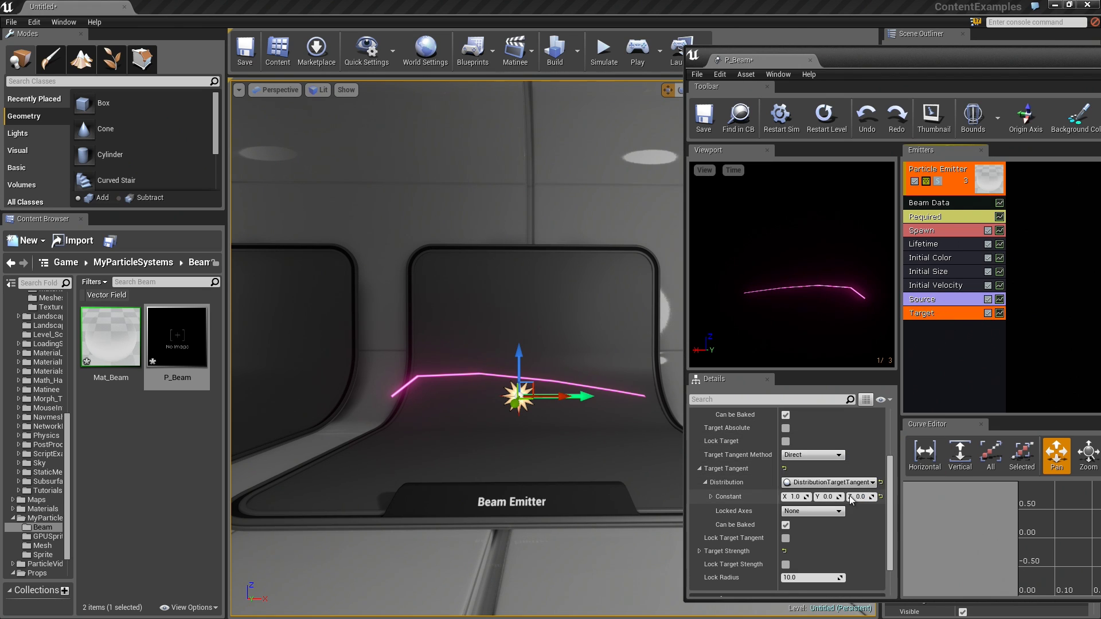
# - Make the Target tangent User Set with constant X 0 and Z -10
pyautogui.click(808, 455)
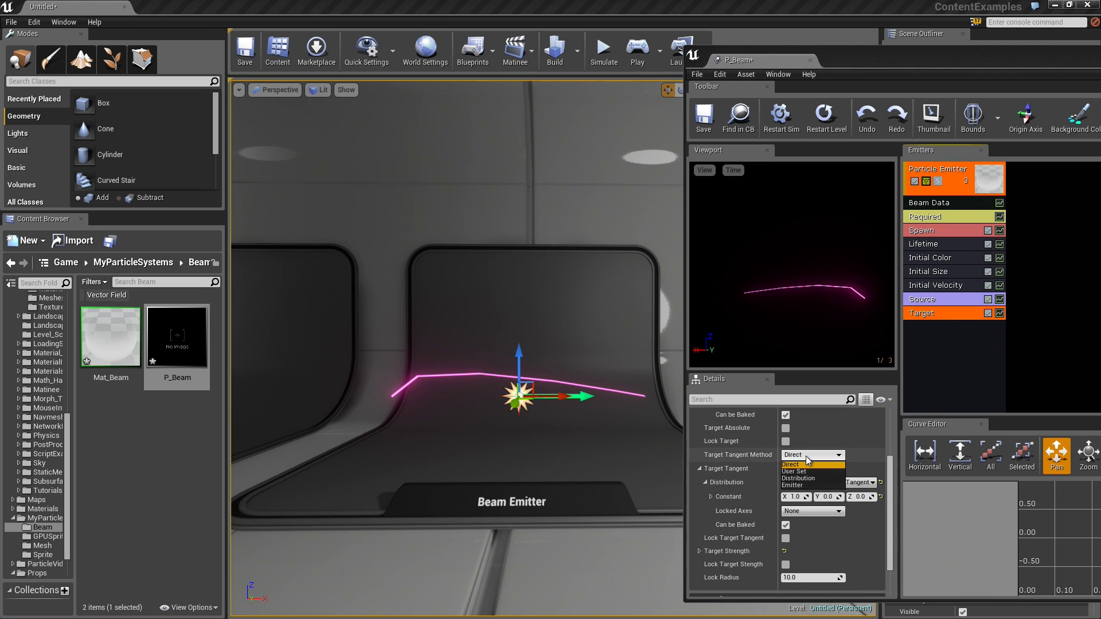
pyautogui.click(798, 471)
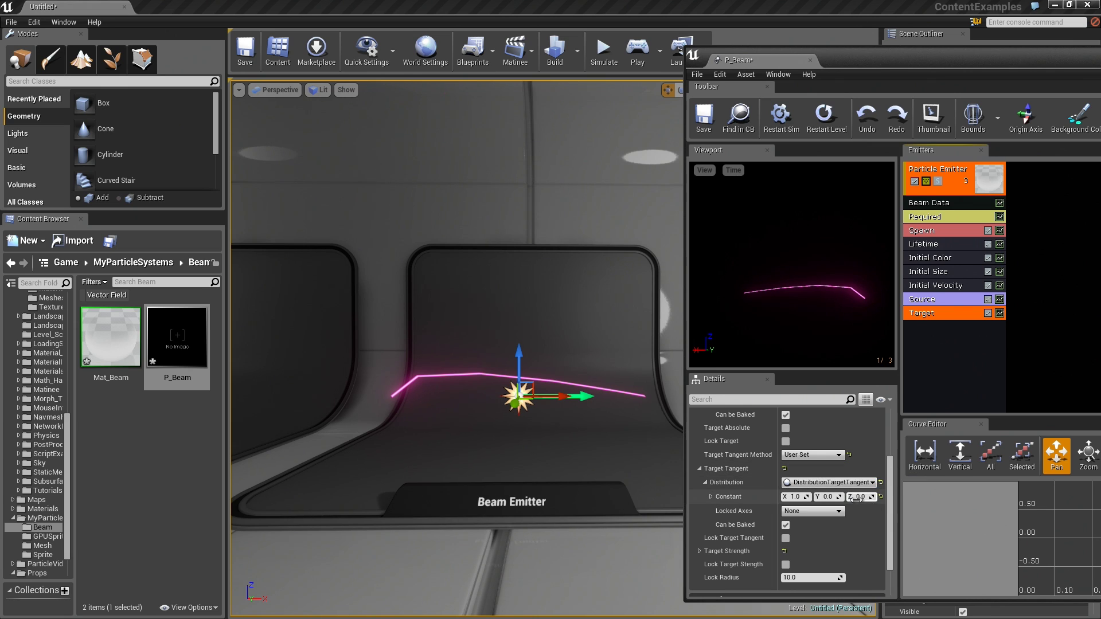
pyautogui.click(793, 496)
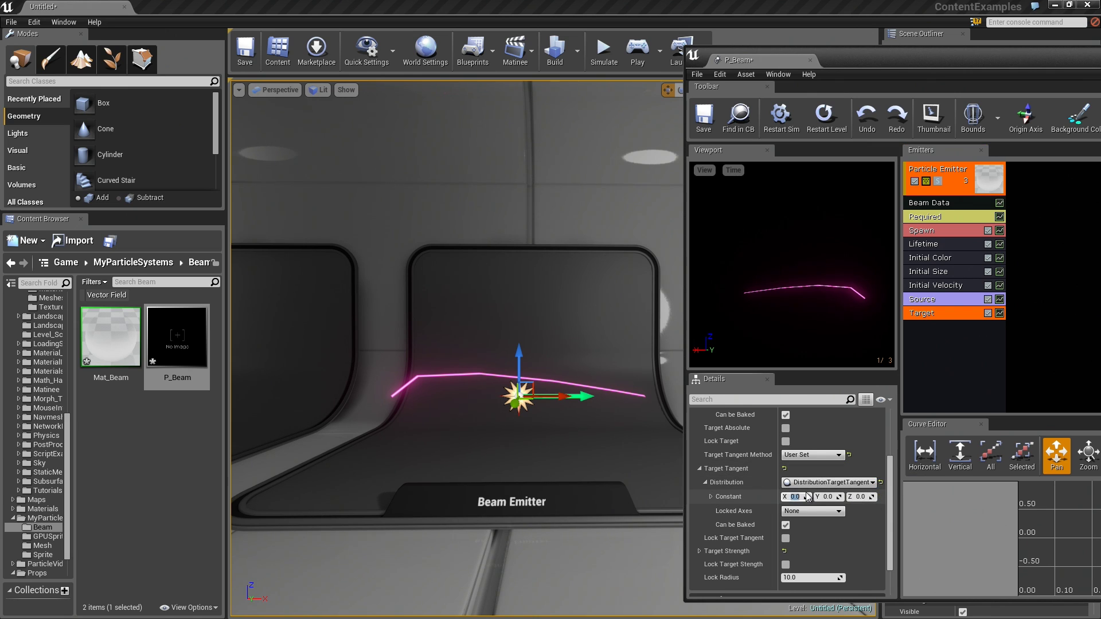
pyautogui.click(859, 497)
pyautogui.write('-10')
pyautogui.press('Return')
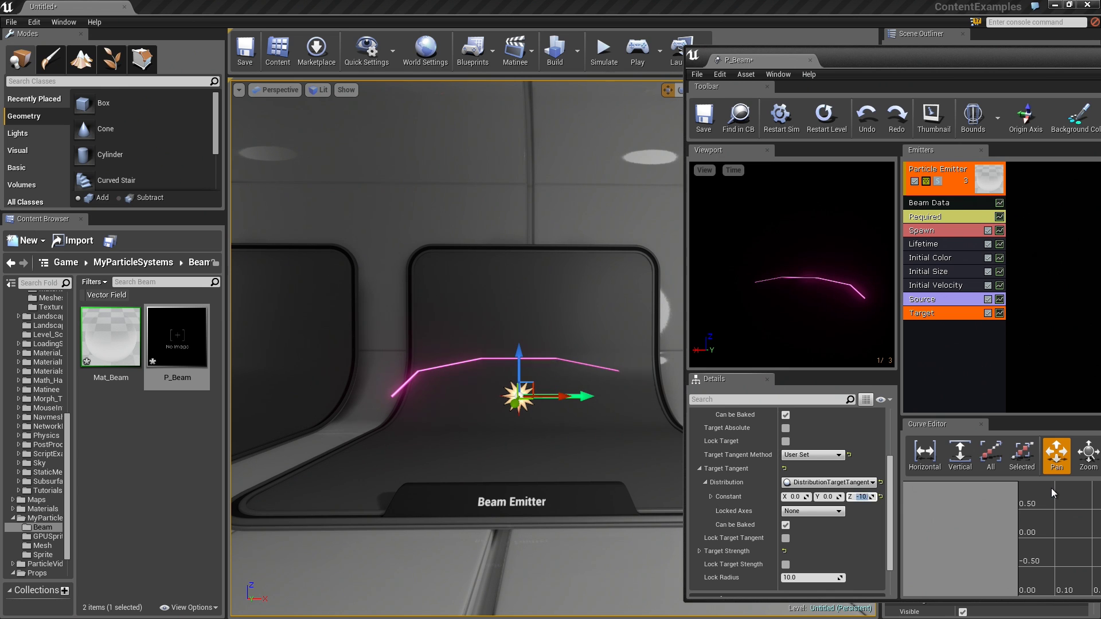
pyautogui.moveTo(516, 436); pyautogui.dragTo(590, 442, button='right')
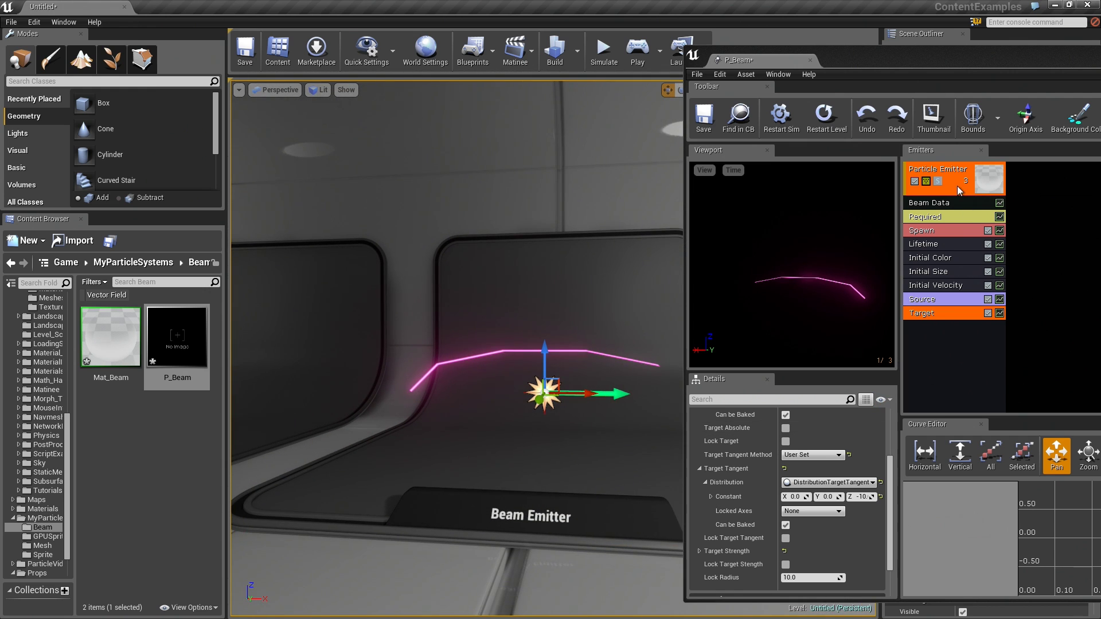
# - In Beam Data, set Sheets to 5 and Interpolation Points to 20 for a smooth curve
pyautogui.click(952, 203)
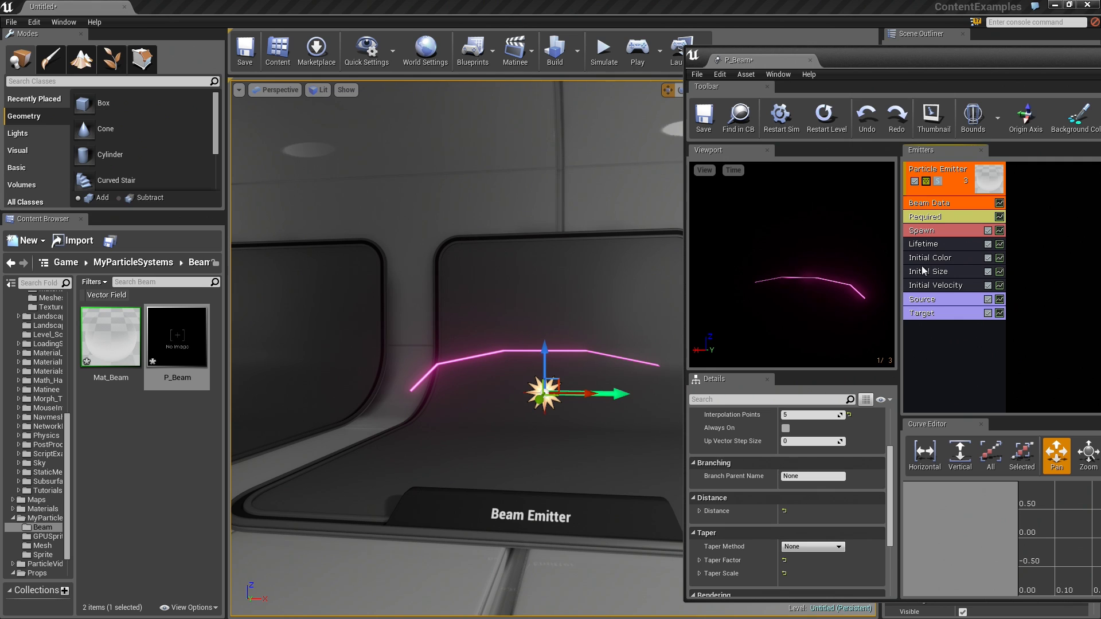
pyautogui.scroll(3, 838, 504)
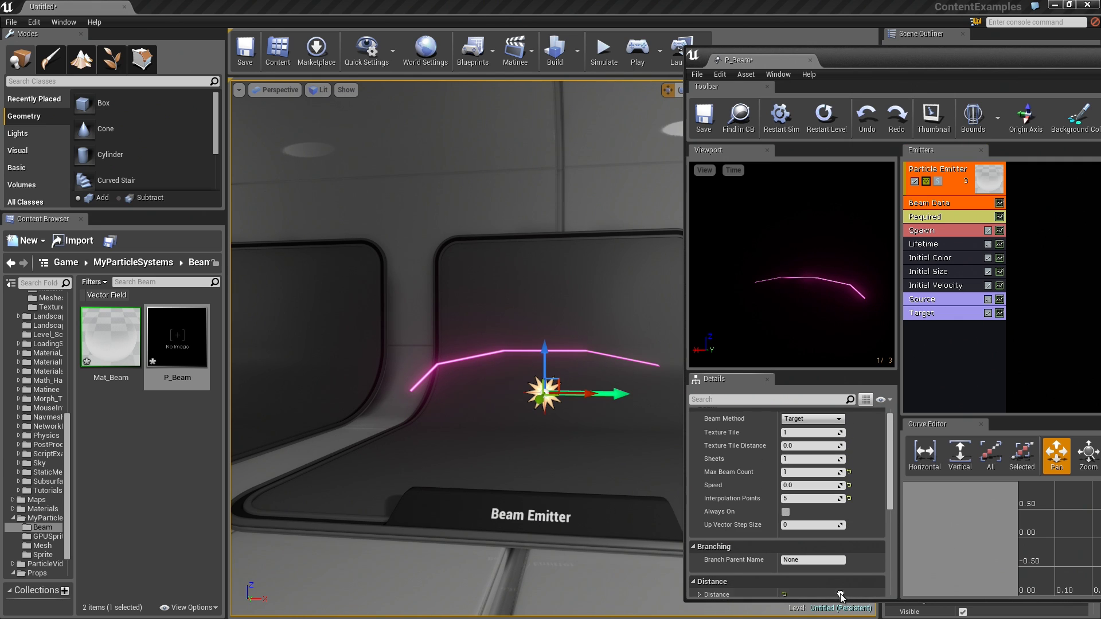
pyautogui.click(797, 458)
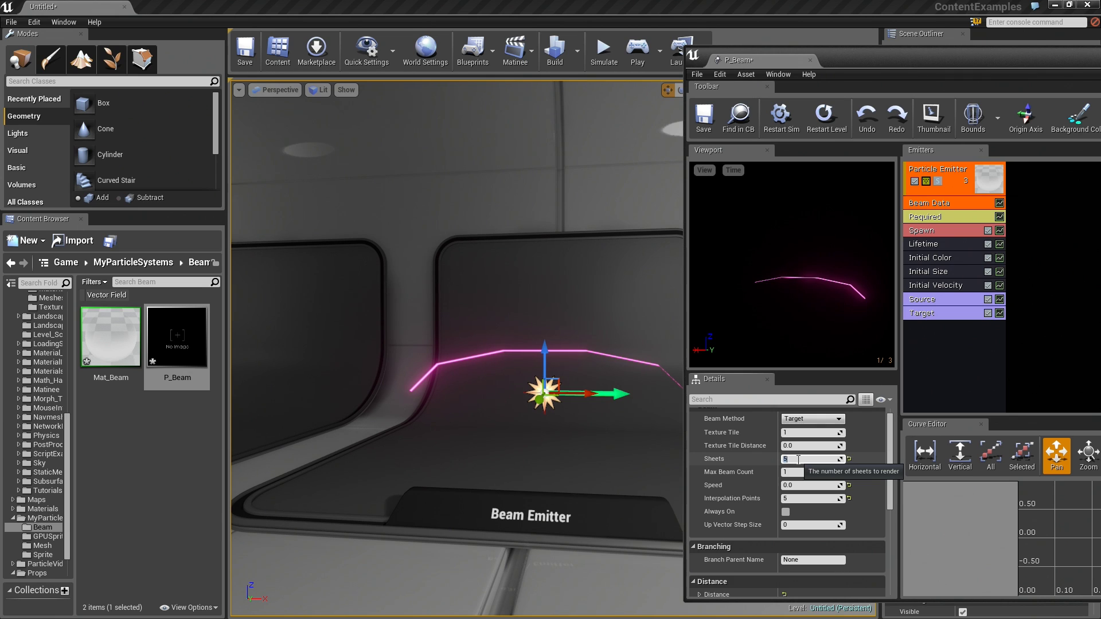
pyautogui.moveTo(590, 397); pyautogui.dragTo(608, 394)
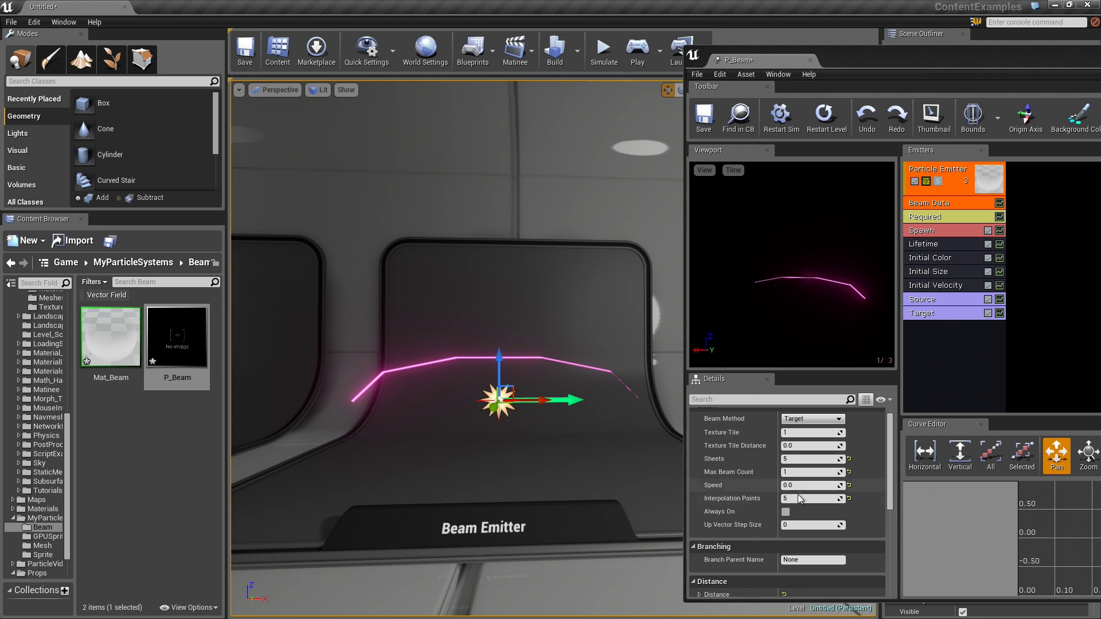
pyautogui.click(786, 498)
pyautogui.write('20')
pyautogui.press('Return')
pyautogui.moveTo(459, 458); pyautogui.dragTo(464, 408)
pyautogui.moveTo(519, 506); pyautogui.dragTo(636, 472)
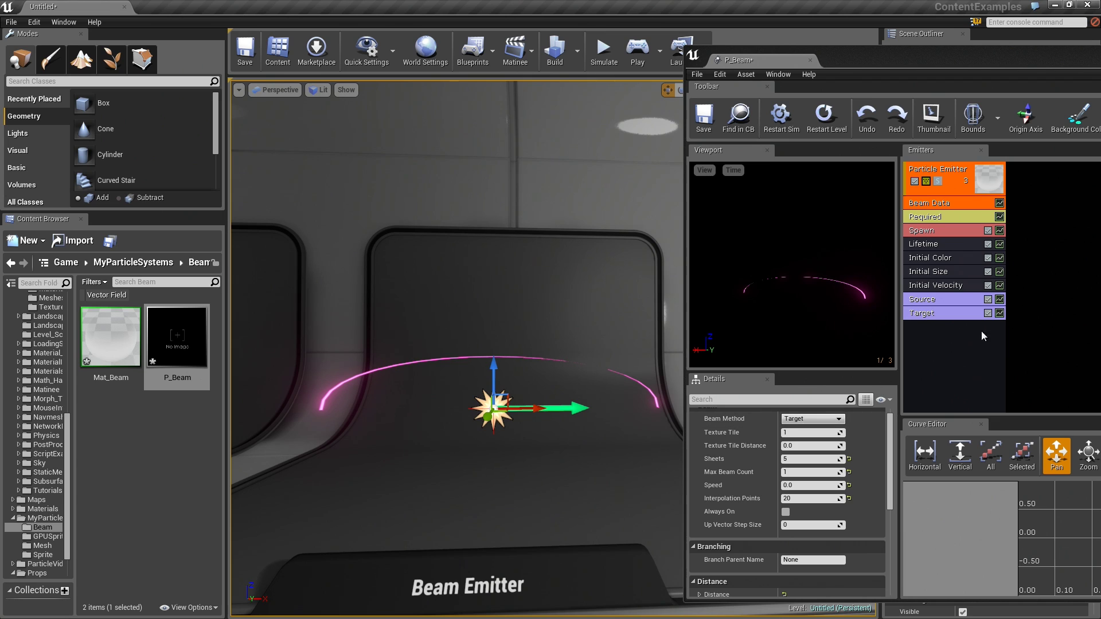
# - Set the Source module's Source Tangent Constant Z to 40
pyautogui.click(943, 302)
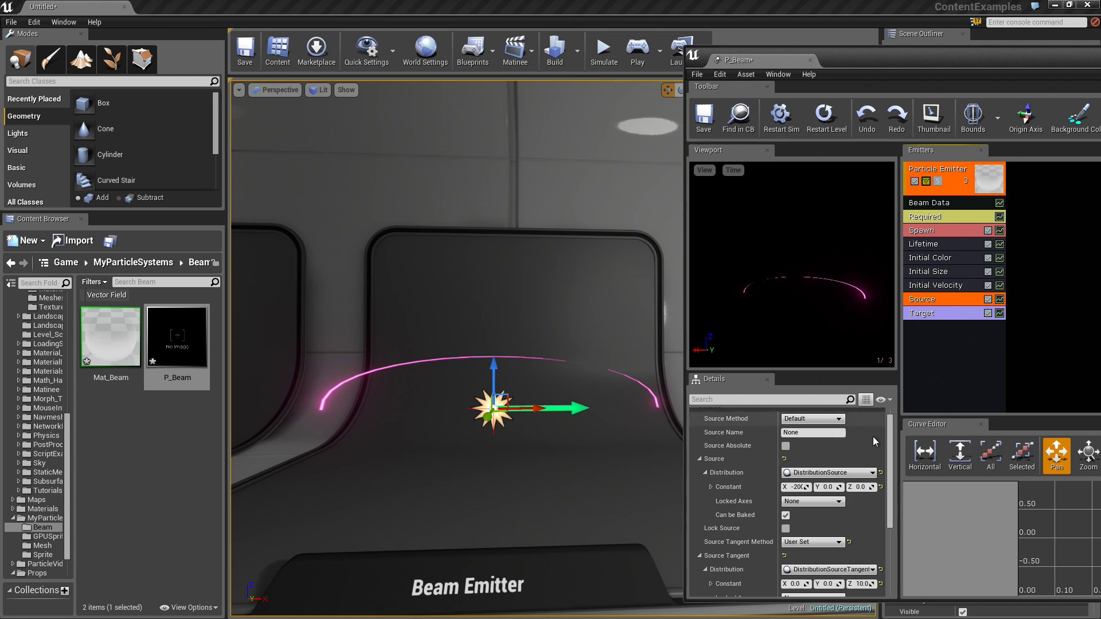
pyautogui.click(861, 583)
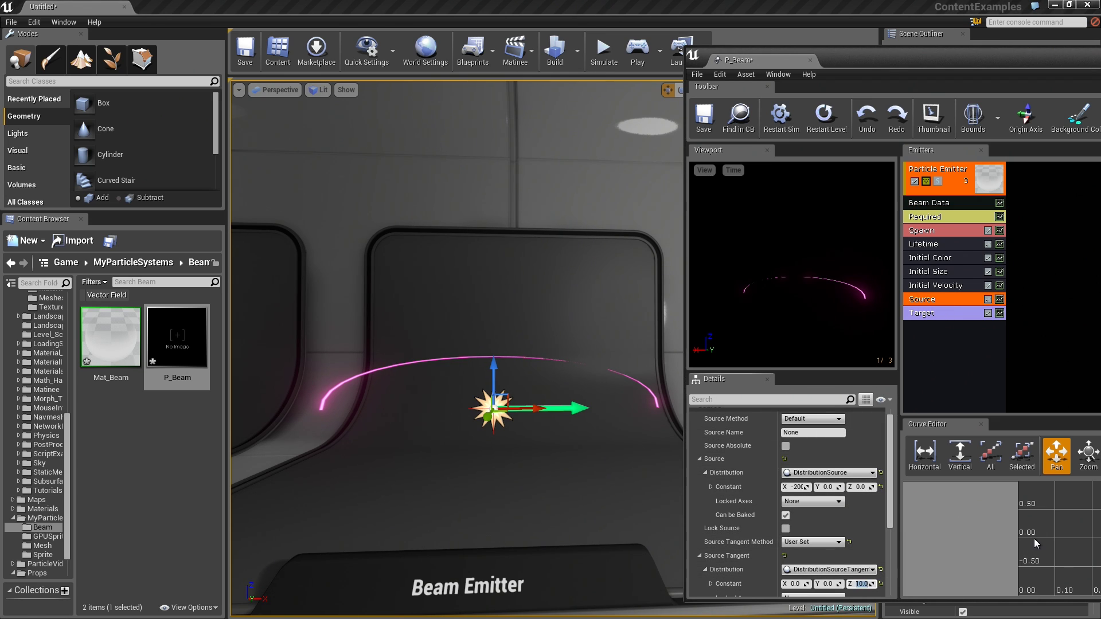
pyautogui.write('40')
pyautogui.press('Return')
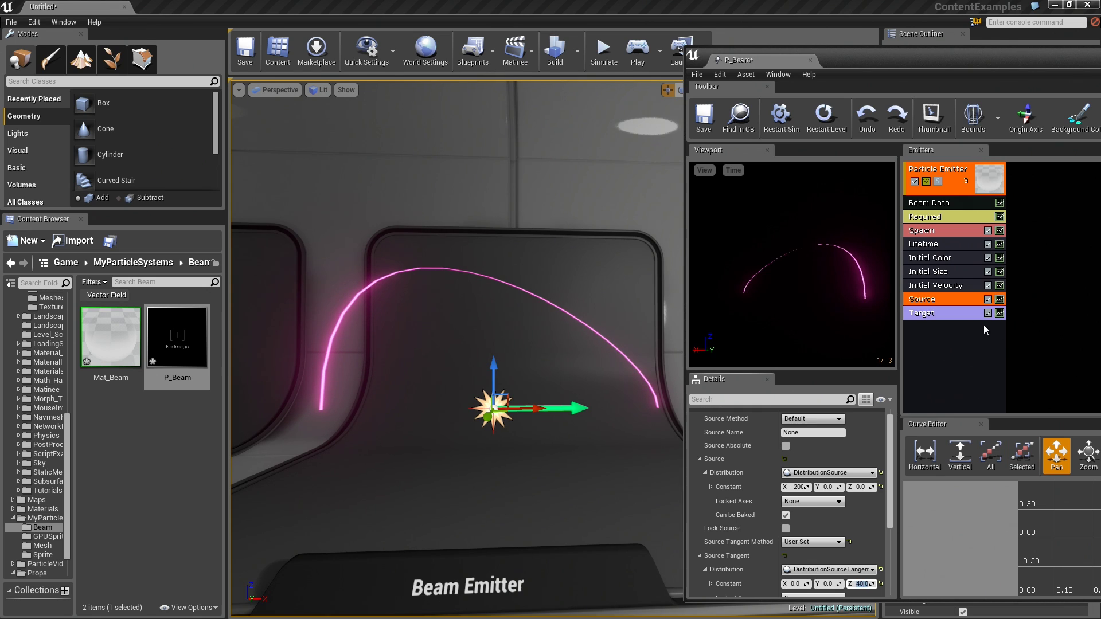
# - Set the Target module's Target Tangent Constant Z to -40
pyautogui.click(969, 313)
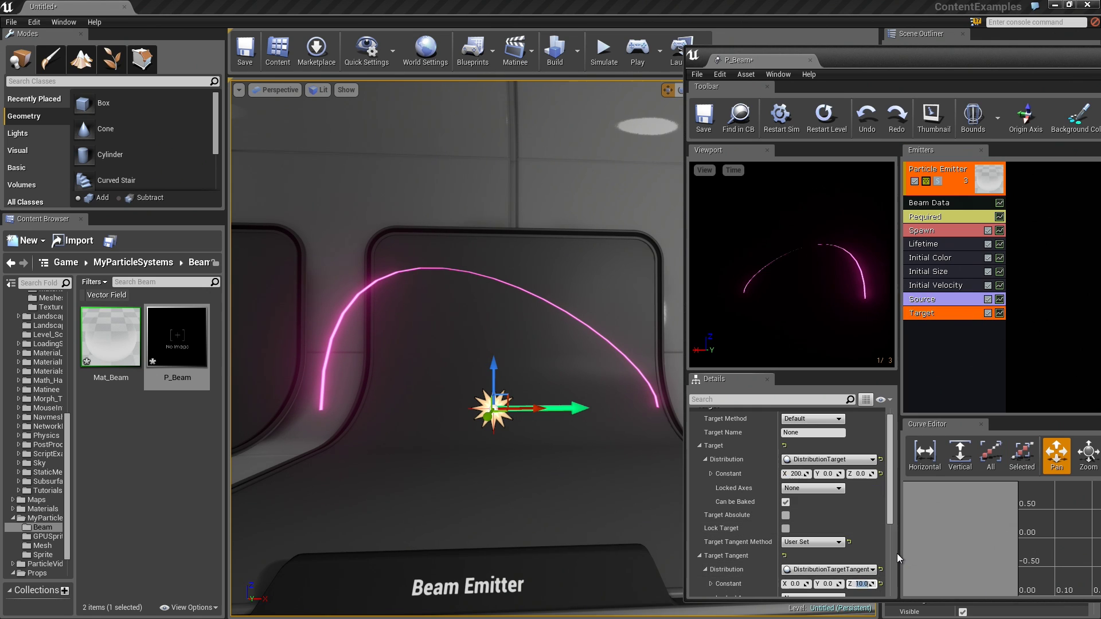
pyautogui.write('-40')
pyautogui.moveTo(511, 317); pyautogui.dragTo(627, 389, button='right')
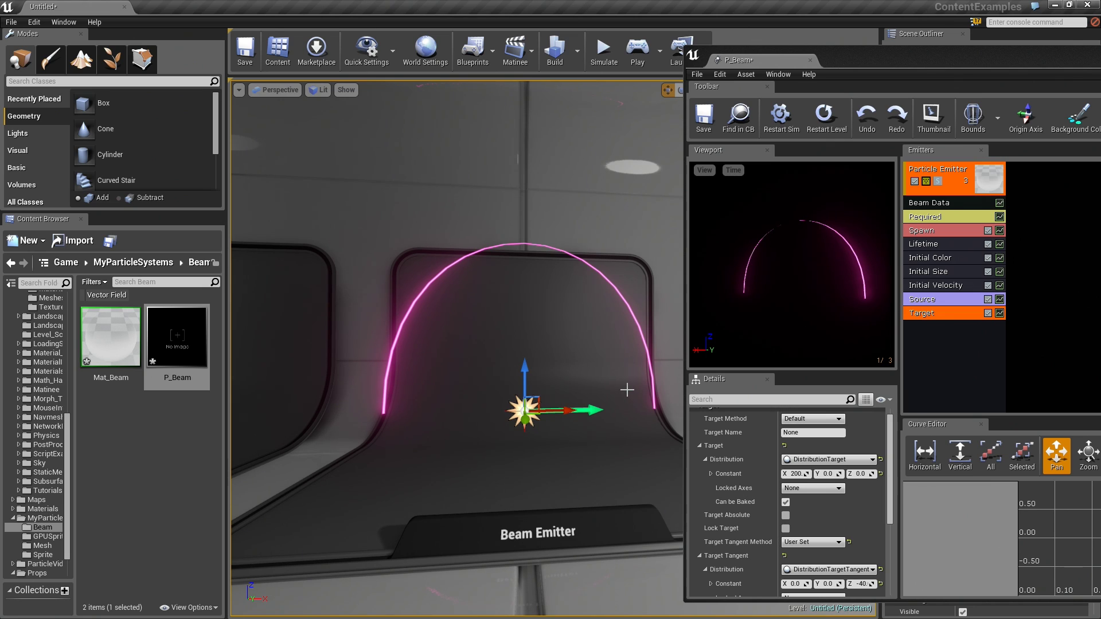
# - Add a Beam > Noise module to the beam emitter
pyautogui.rightClick(939, 334)
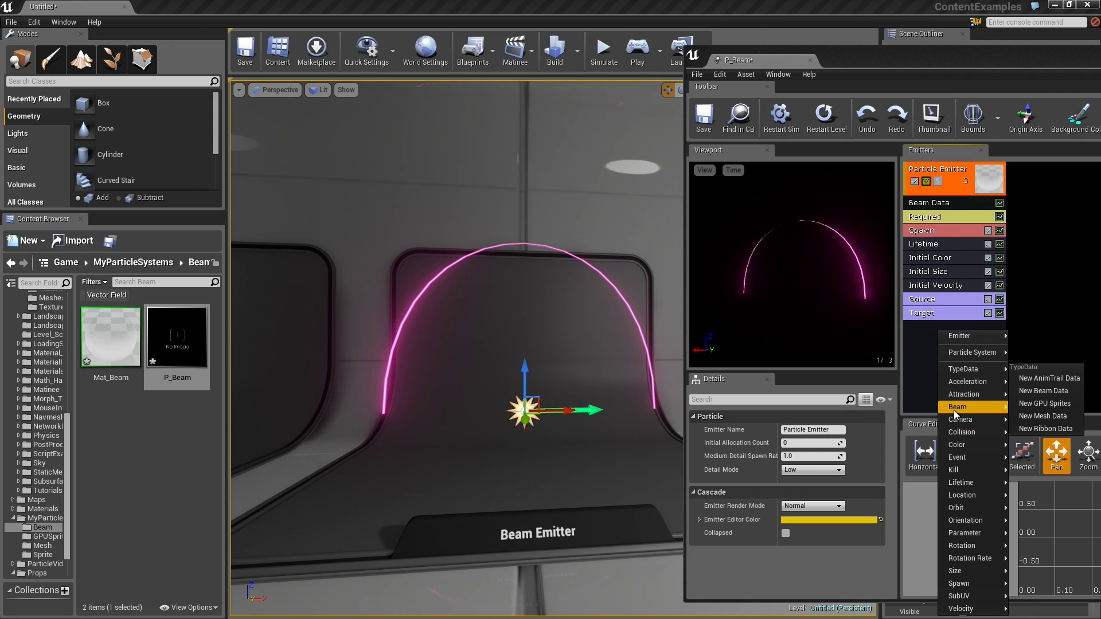
pyautogui.moveTo(954, 409)
pyautogui.click(1025, 422)
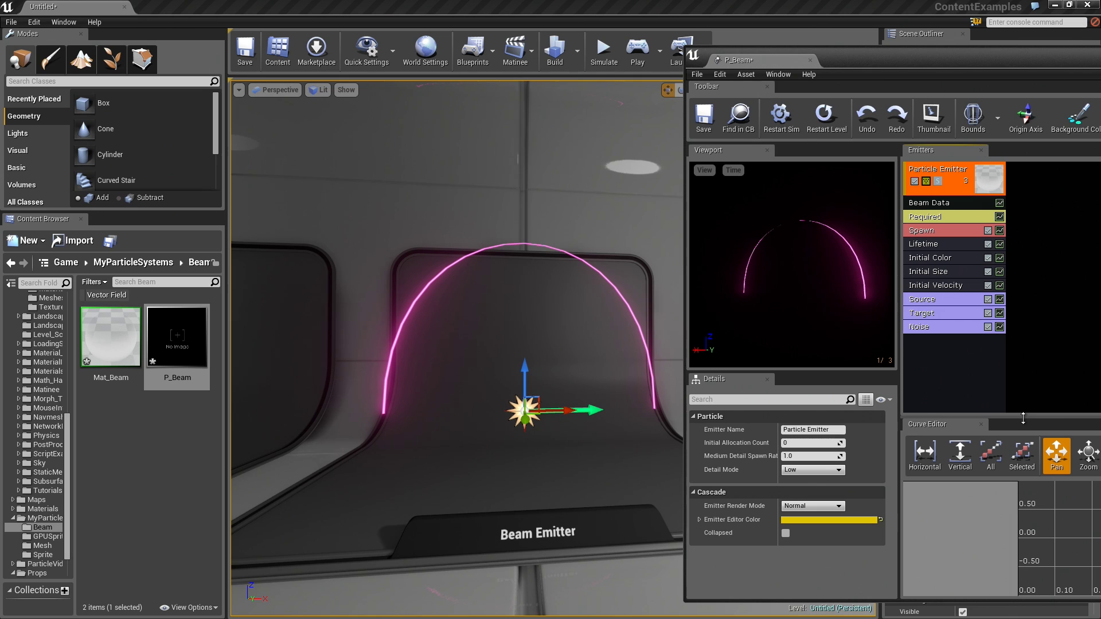
# - Enable Low Freq noise on the Noise module, running at Frequency 10
pyautogui.click(923, 328)
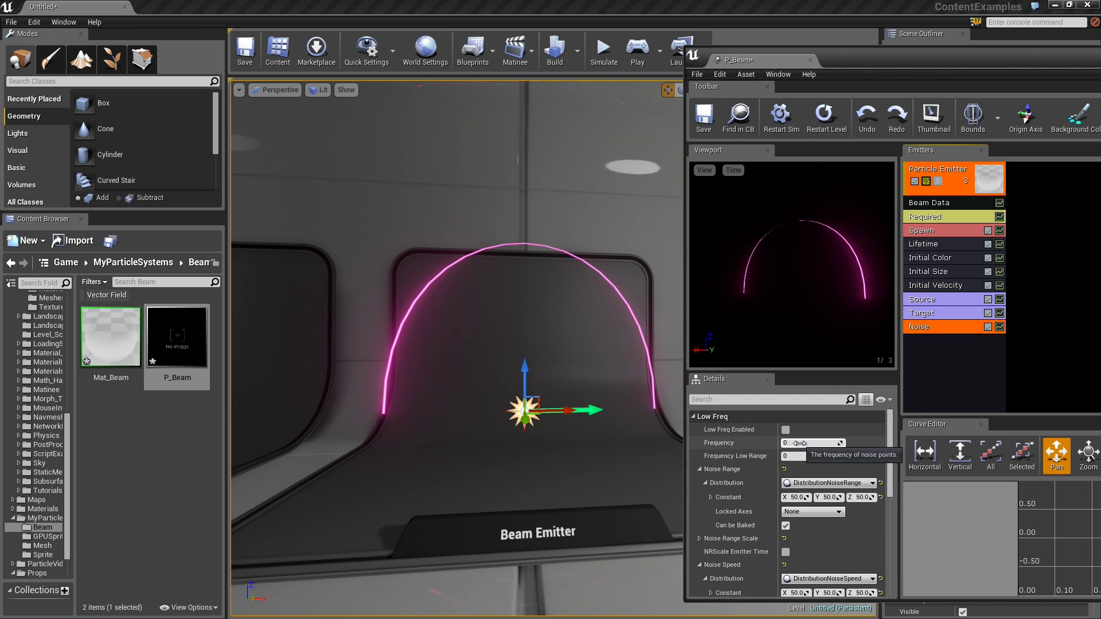
pyautogui.scroll(-1, 833, 536)
pyautogui.scroll(-4, 833, 536)
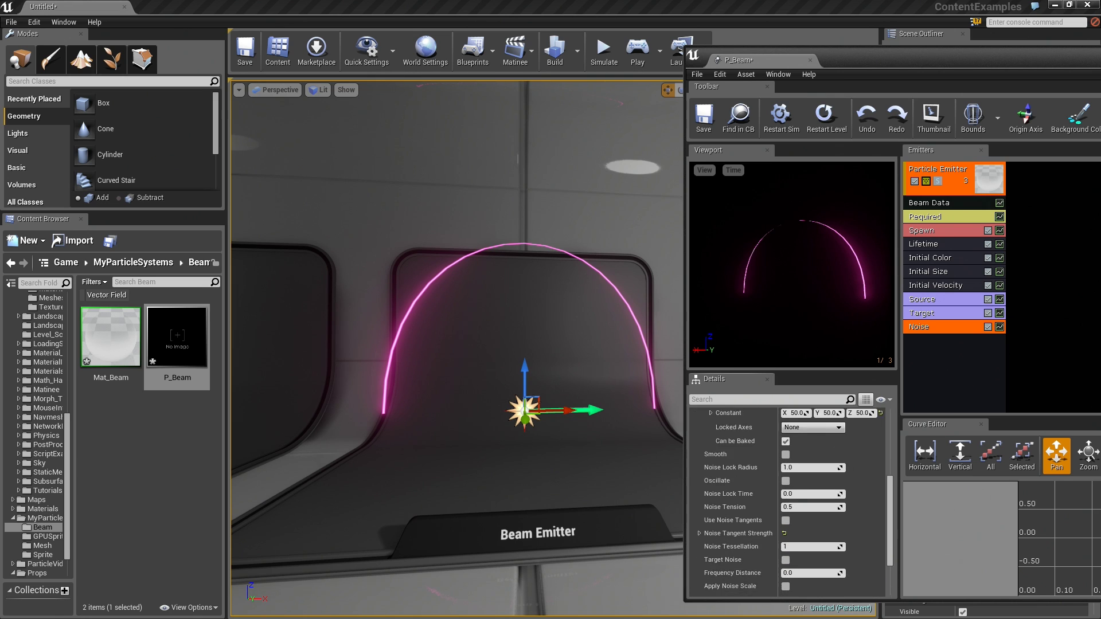
pyautogui.scroll(6, 845, 562)
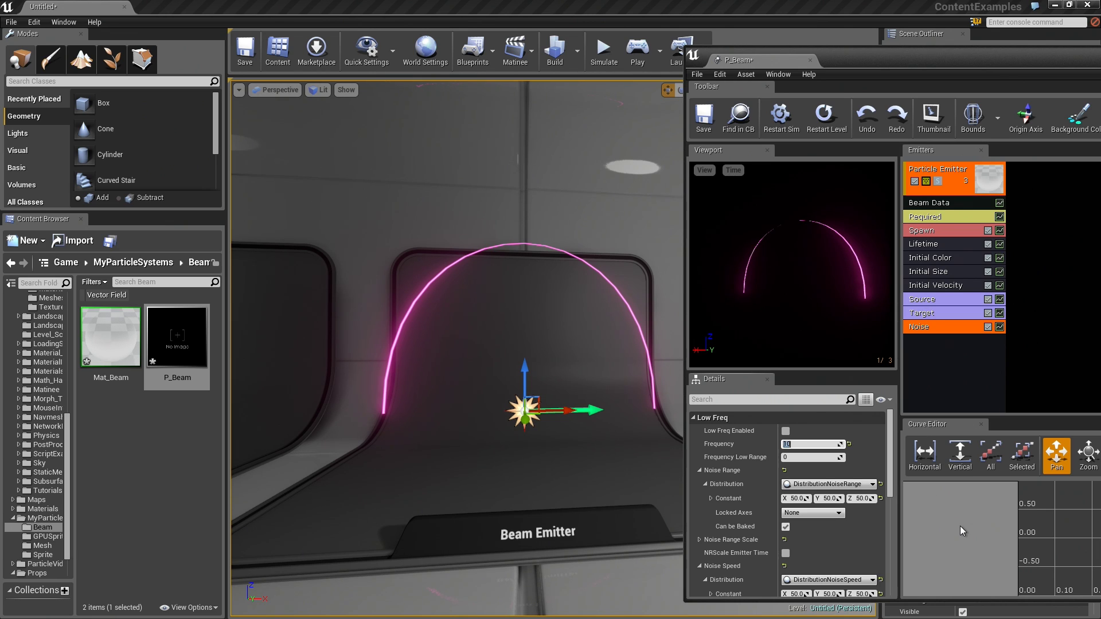
pyautogui.click(785, 431)
pyautogui.moveTo(580, 332); pyautogui.dragTo(567, 349)
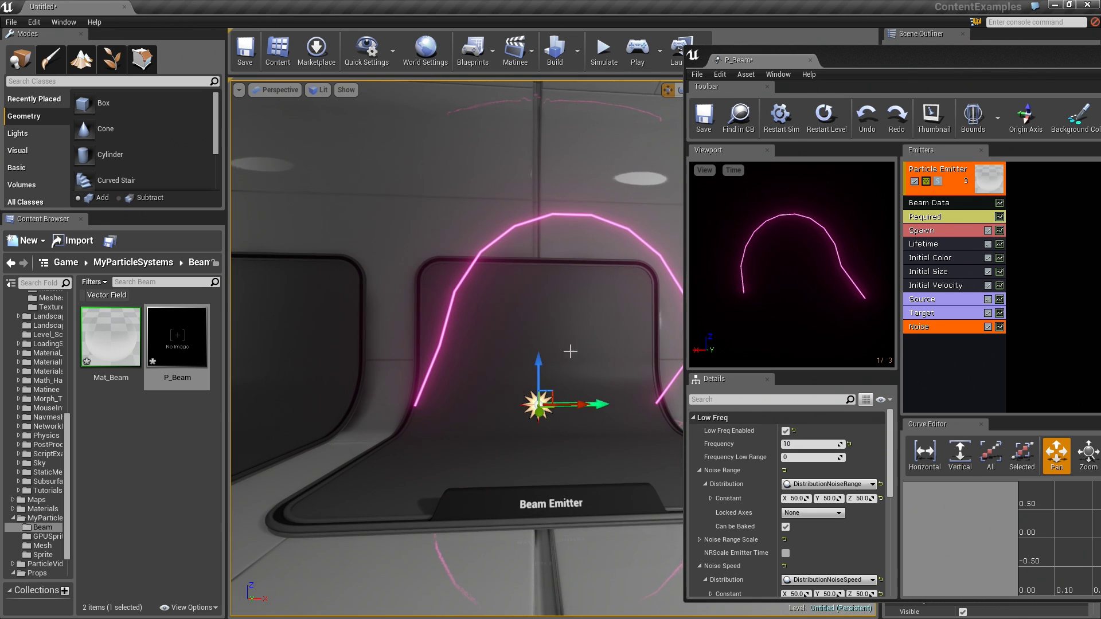
pyautogui.moveTo(566, 349); pyautogui.dragTo(510, 349, button='middle')
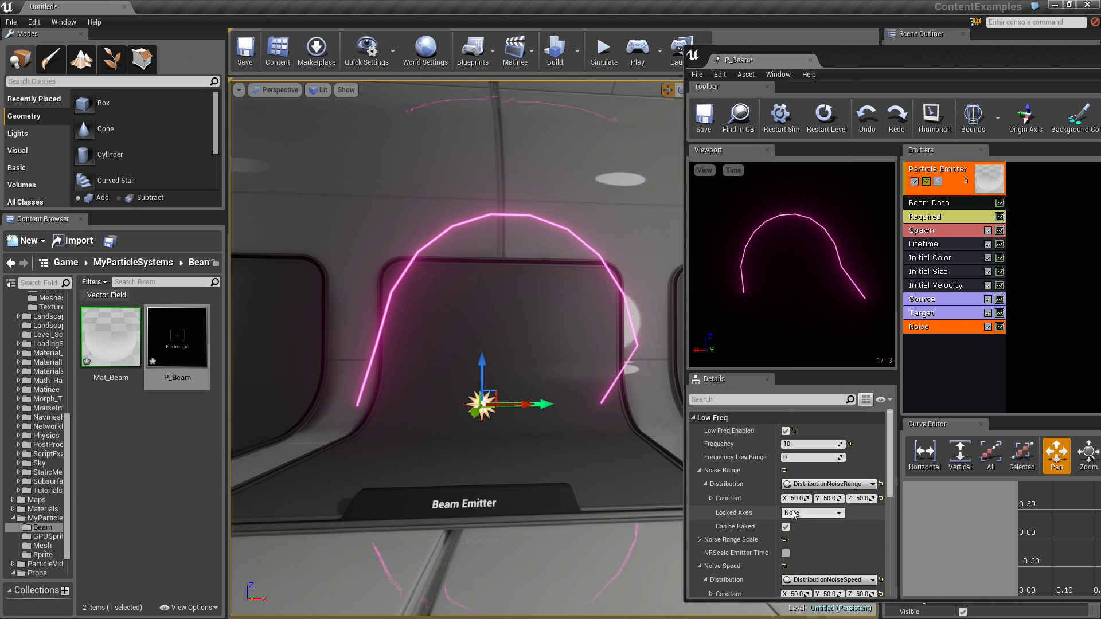
# - Expand the Noise Range constant into its X, Y and Z values
pyautogui.click(710, 498)
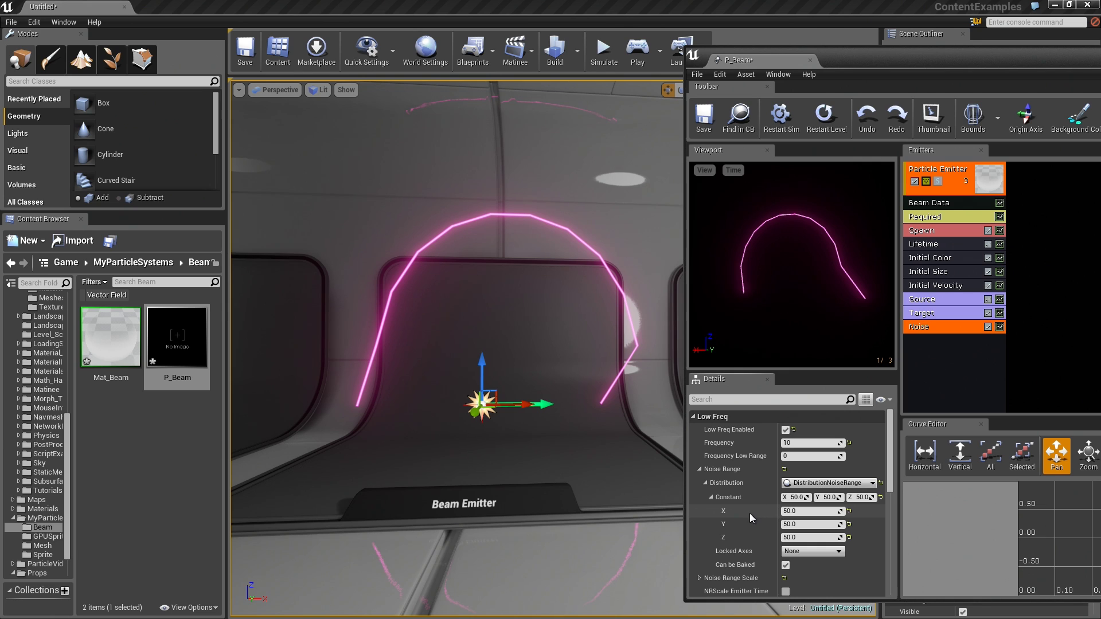
pyautogui.scroll(-1, 749, 514)
pyautogui.scroll(-4, 752, 485)
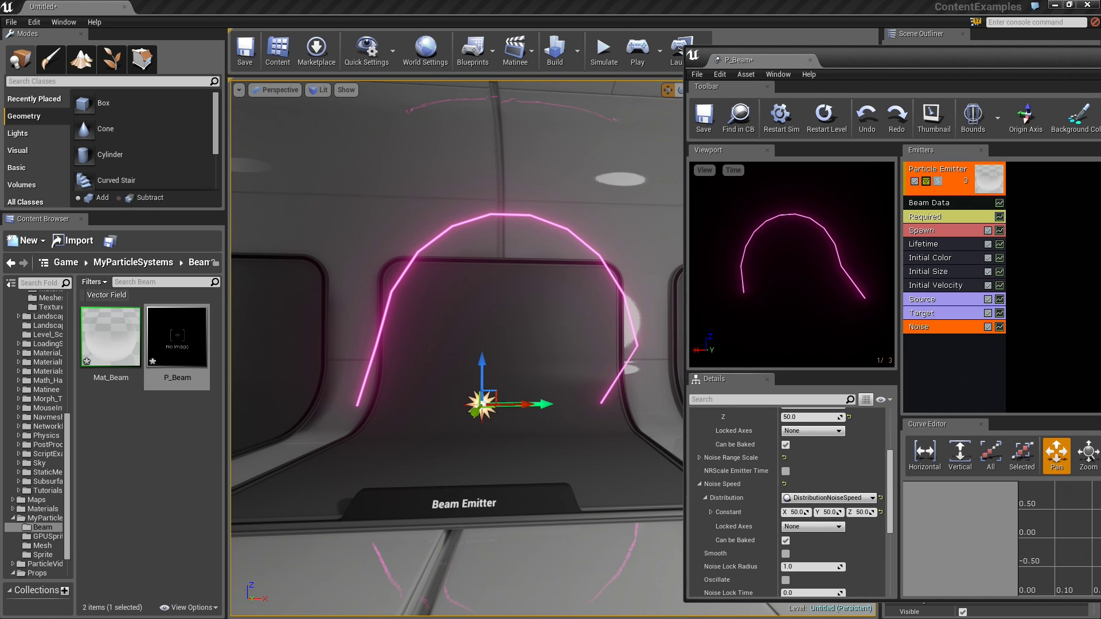
pyautogui.scroll(5, 751, 512)
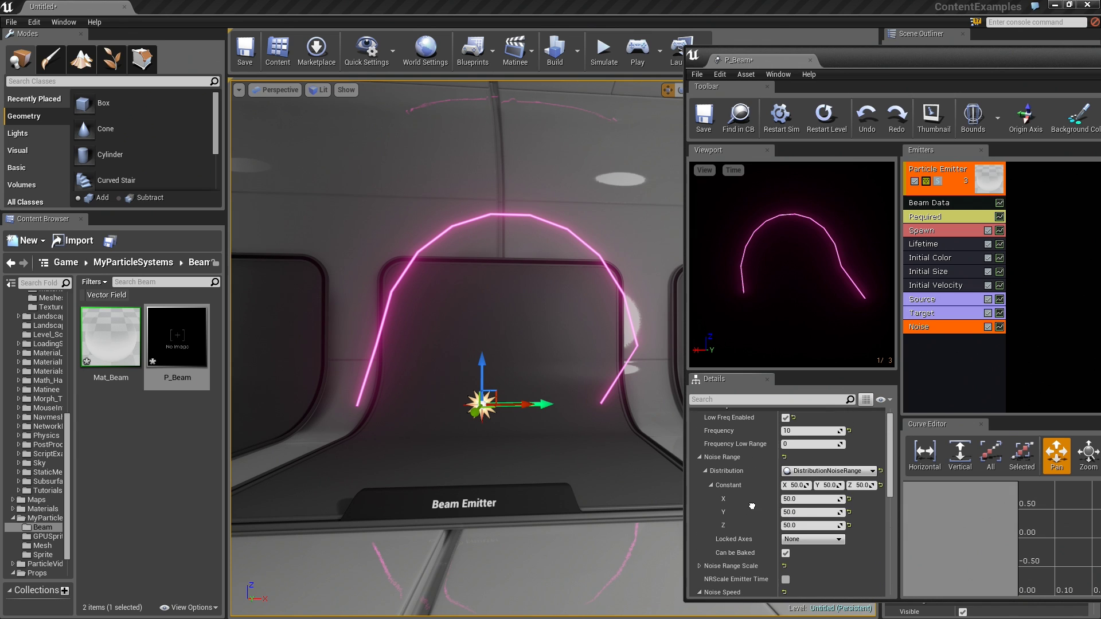
pyautogui.moveTo(751, 512); pyautogui.dragTo(752, 491, button='right')
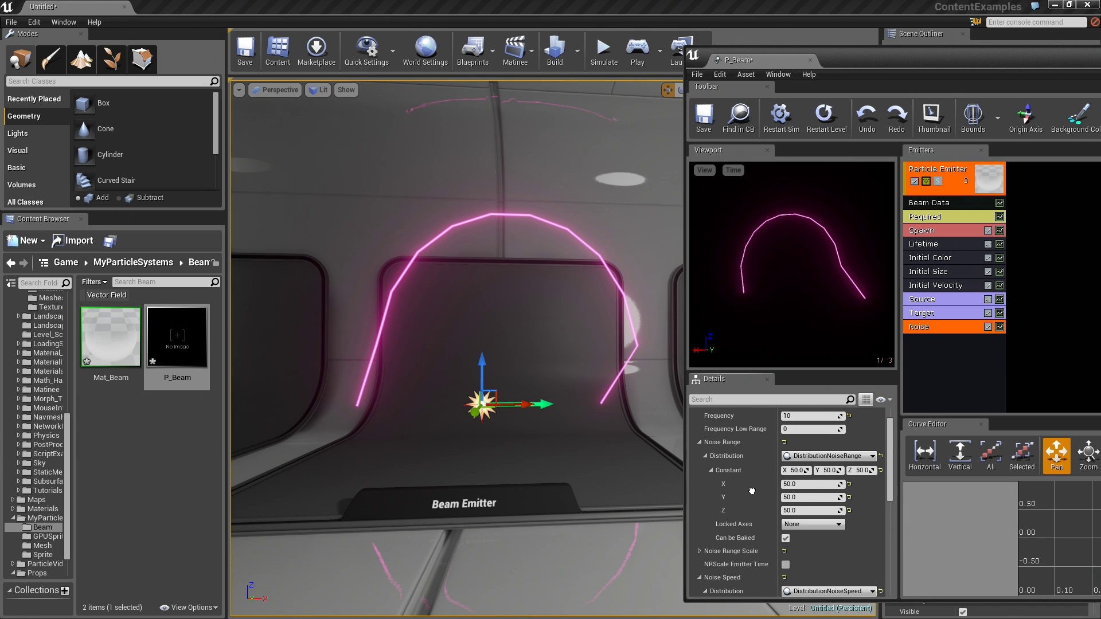
# - Switch Noise Range to DistributionVectorUniform with Y and Z from -10 to 10
pyautogui.click(825, 456)
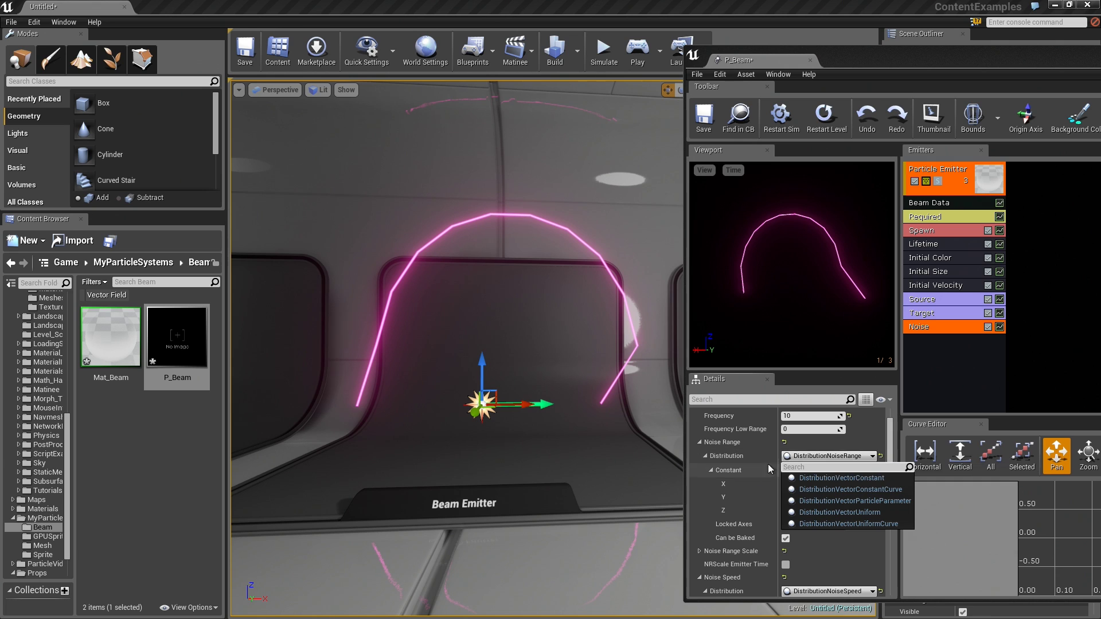
pyautogui.click(840, 513)
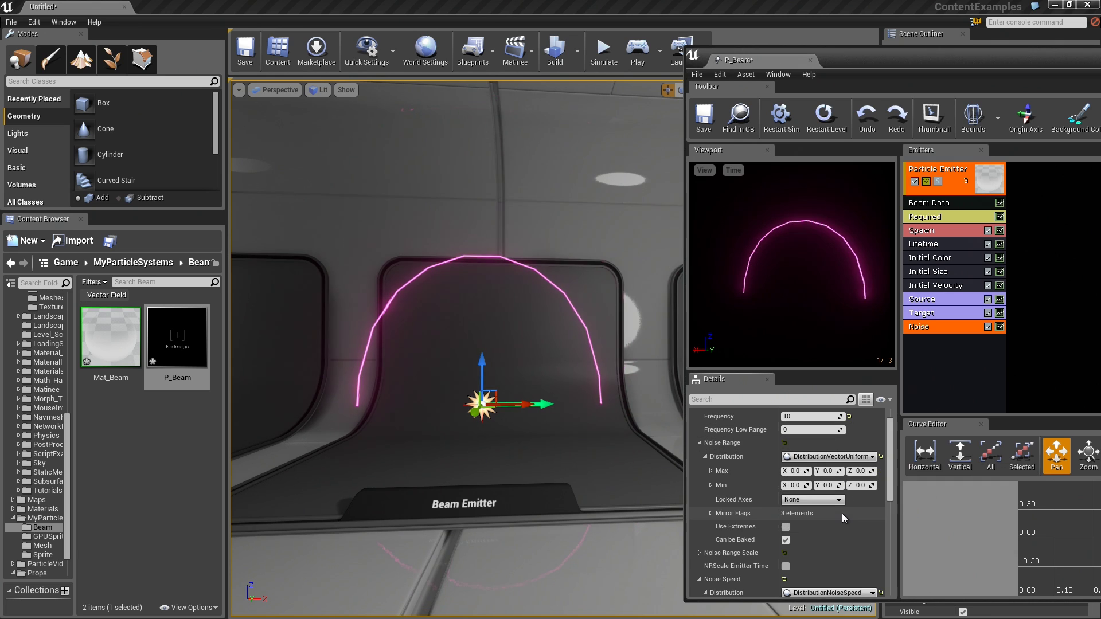
pyautogui.press('Tab')
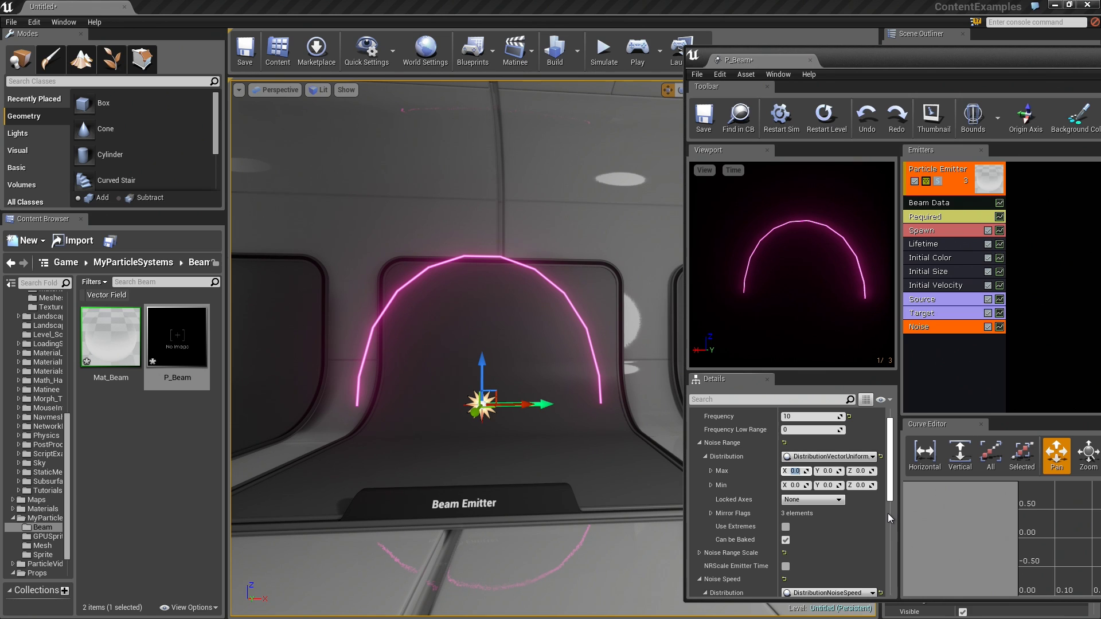
pyautogui.click(829, 471)
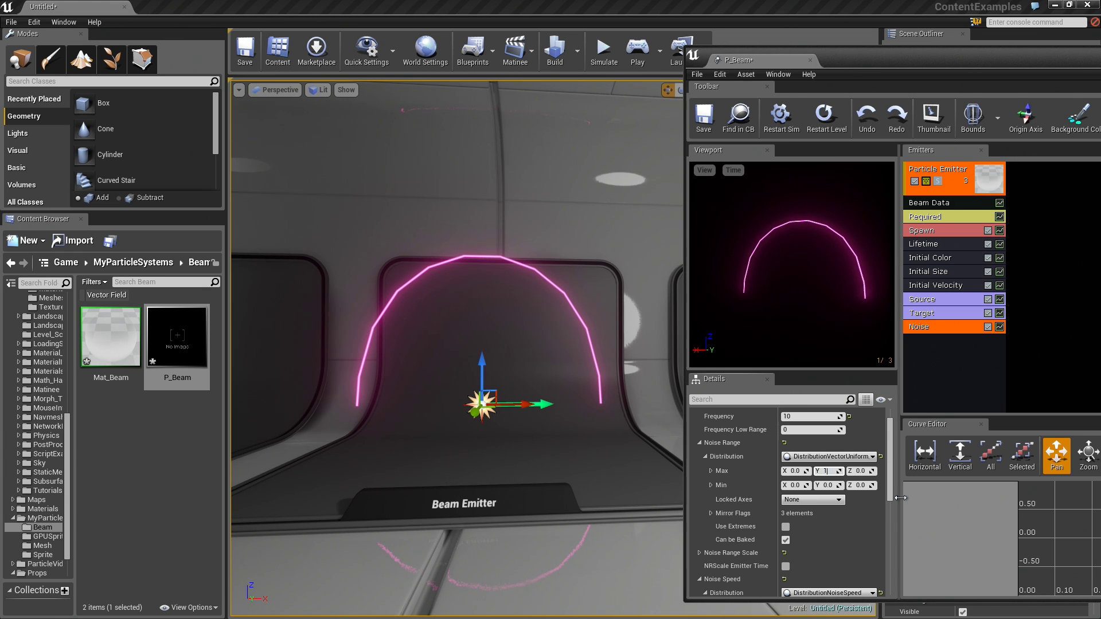
pyautogui.write('10')
pyautogui.press('Tab')
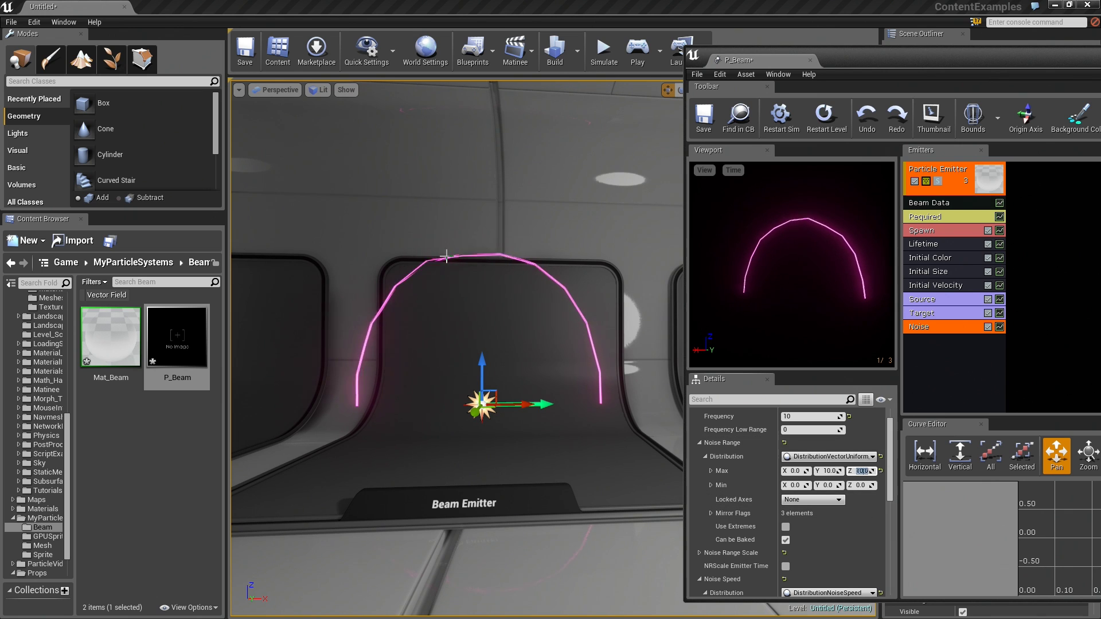
pyautogui.click(826, 485)
pyautogui.write('-1')
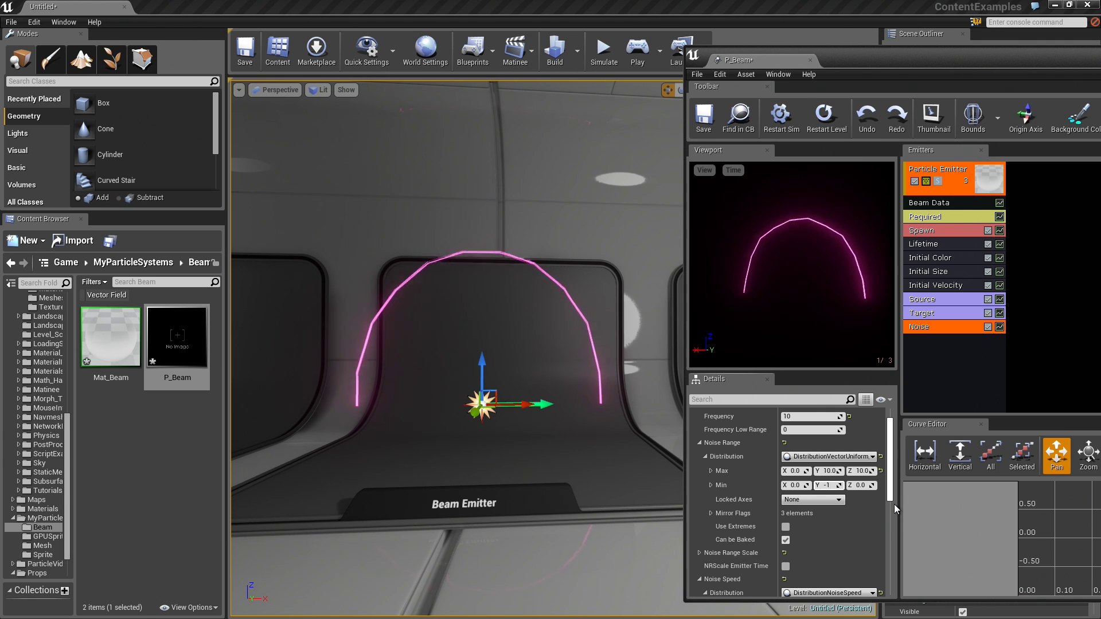
pyautogui.write('0')
pyautogui.press('Tab')
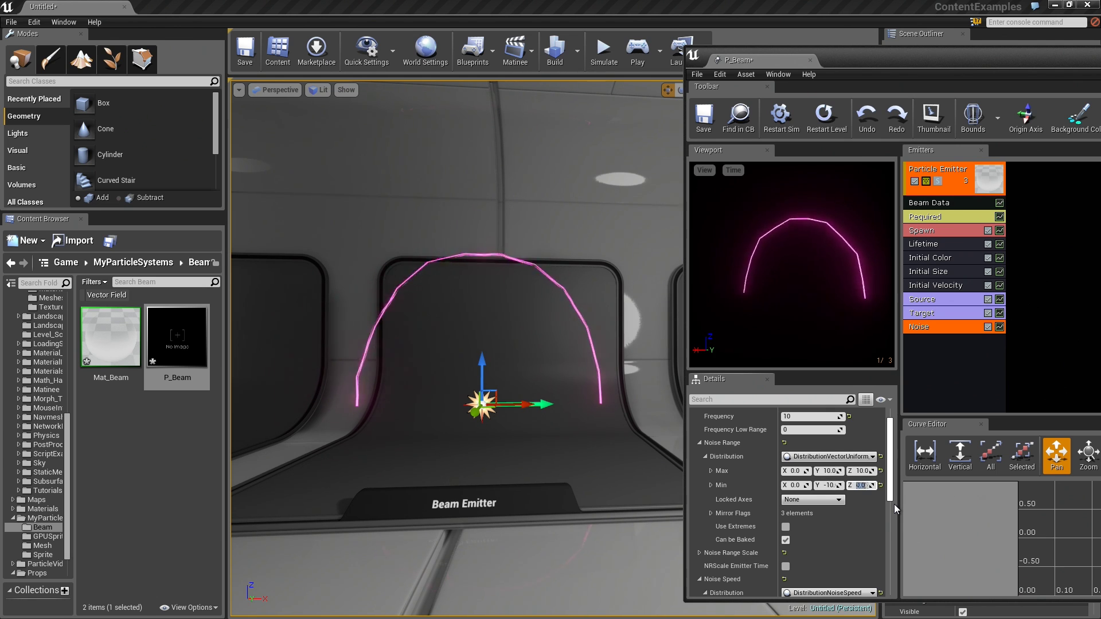
pyautogui.press('Return')
pyautogui.moveTo(450, 322)
pyautogui.mouseDown(button='right')
pyautogui.moveTo(499, 324)
pyautogui.moveTo(468, 316)
pyautogui.mouseUp(button='right')
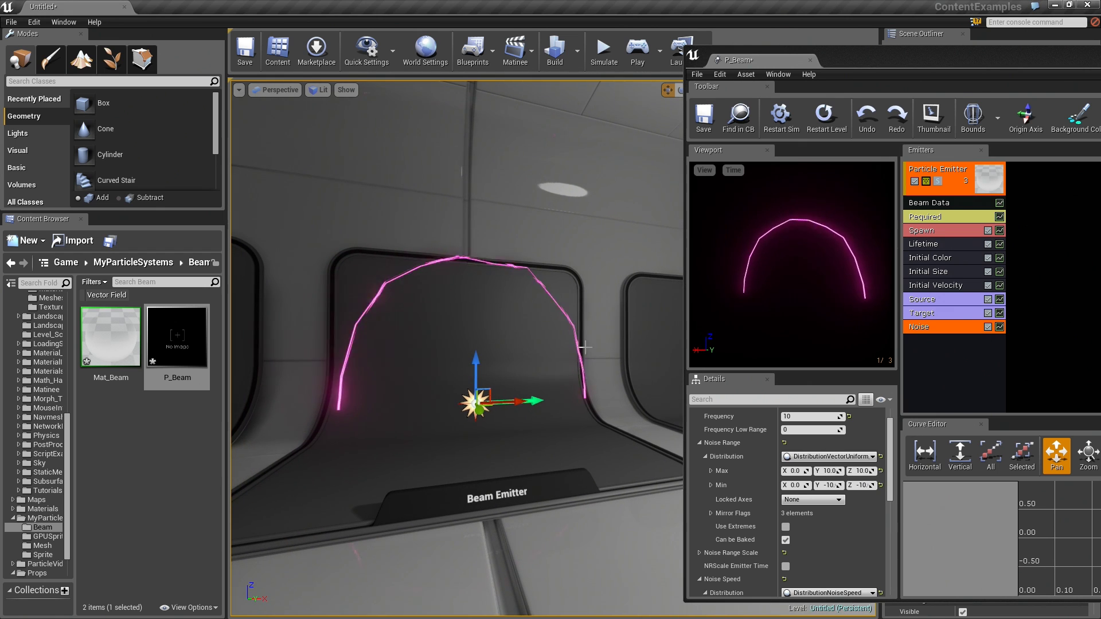
# - Widen the uniform noise range to -30 to 30 on Y and Z
pyautogui.click(829, 471)
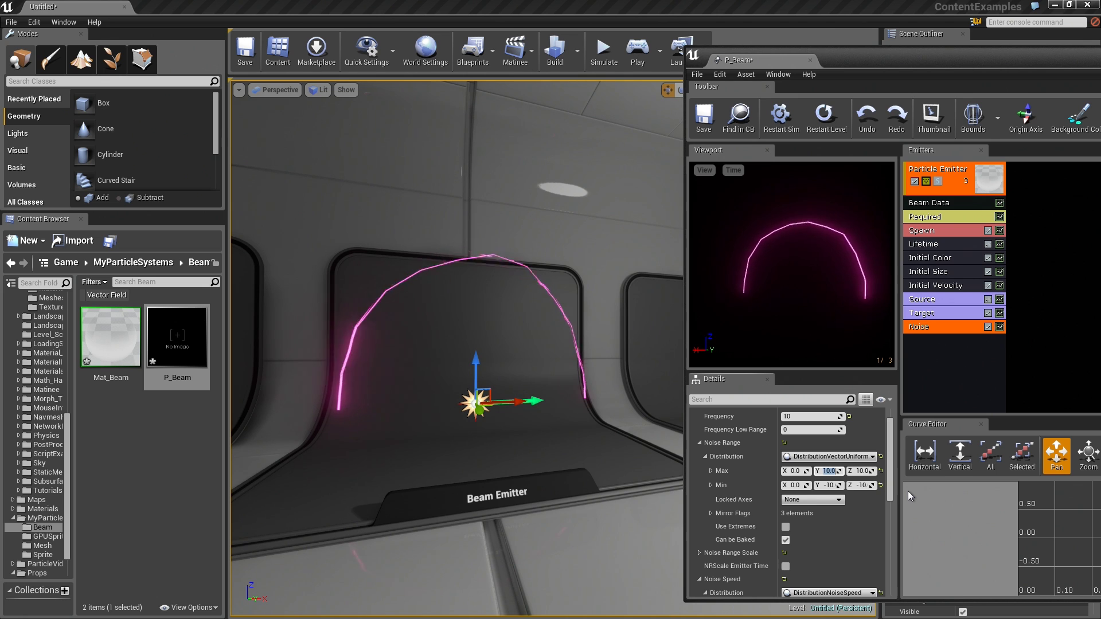
pyautogui.write('30')
pyautogui.press('Tab')
pyautogui.write('30')
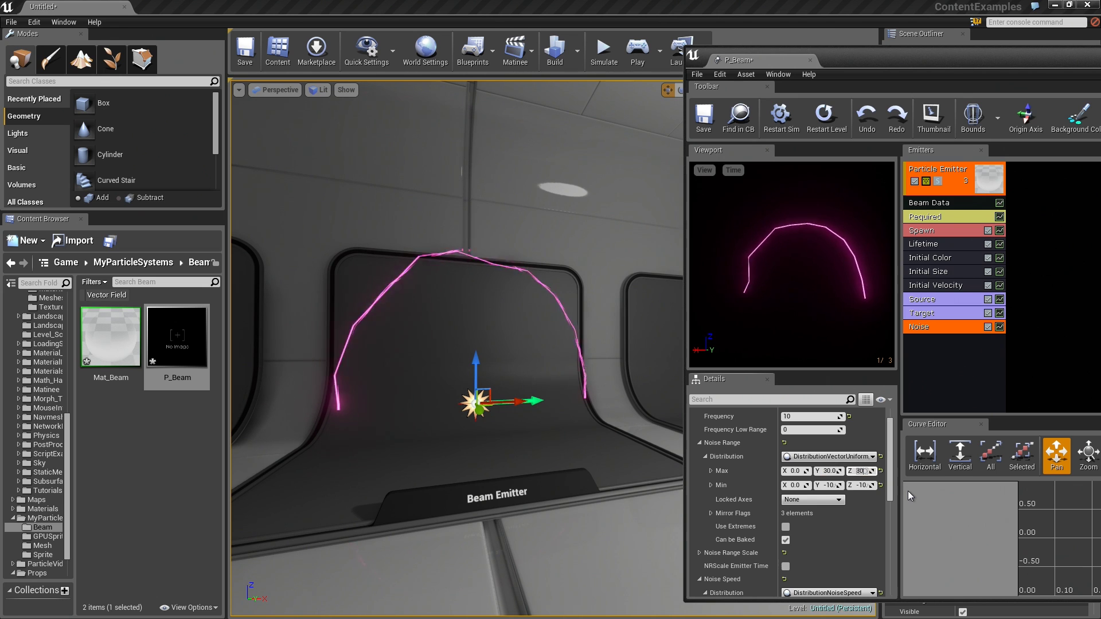
pyautogui.click(825, 485)
pyautogui.write('-30')
pyautogui.press('Tab')
pyautogui.write('-30')
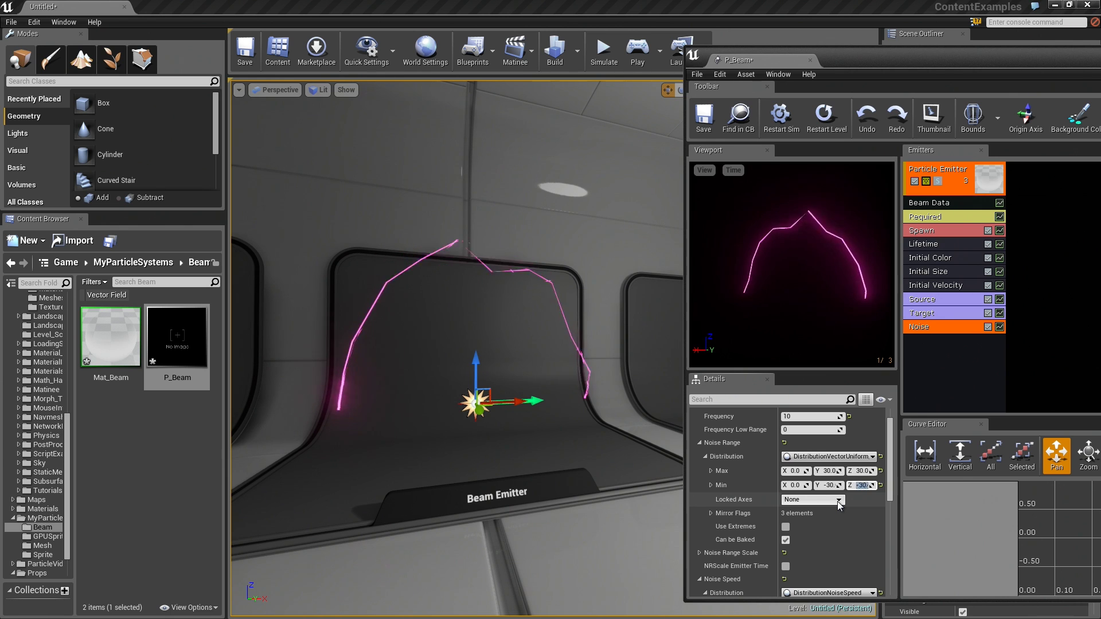
pyautogui.moveTo(458, 344); pyautogui.dragTo(436, 344, button='right')
pyautogui.moveTo(588, 351); pyautogui.dragTo(625, 347, button='right')
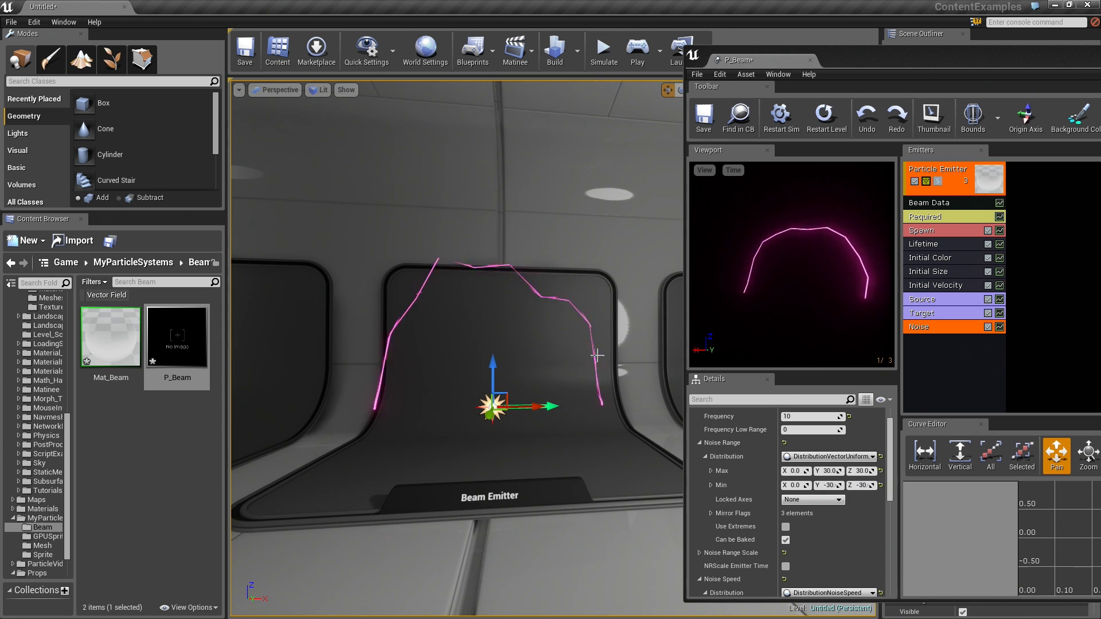
pyautogui.scroll(2, 583, 351)
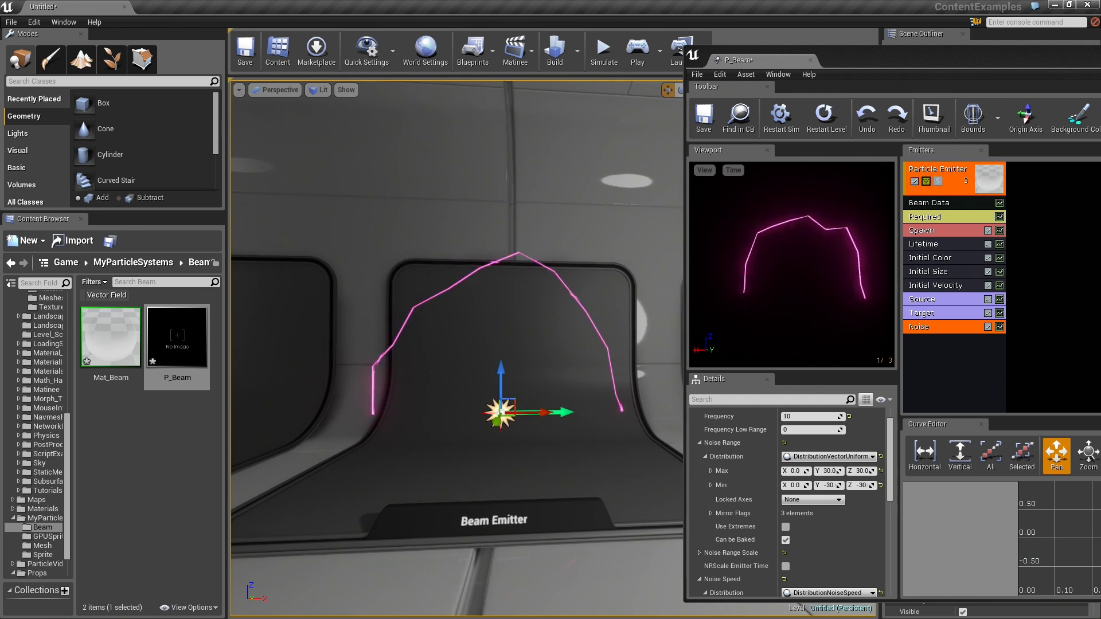
# - Set every Initial Size Max and Min value to 6
pyautogui.click(927, 274)
pyautogui.click(794, 457)
pyautogui.write('6\t6\t6\t6\t6')
pyautogui.press('Tab')
pyautogui.write('6')
pyautogui.press('Return')
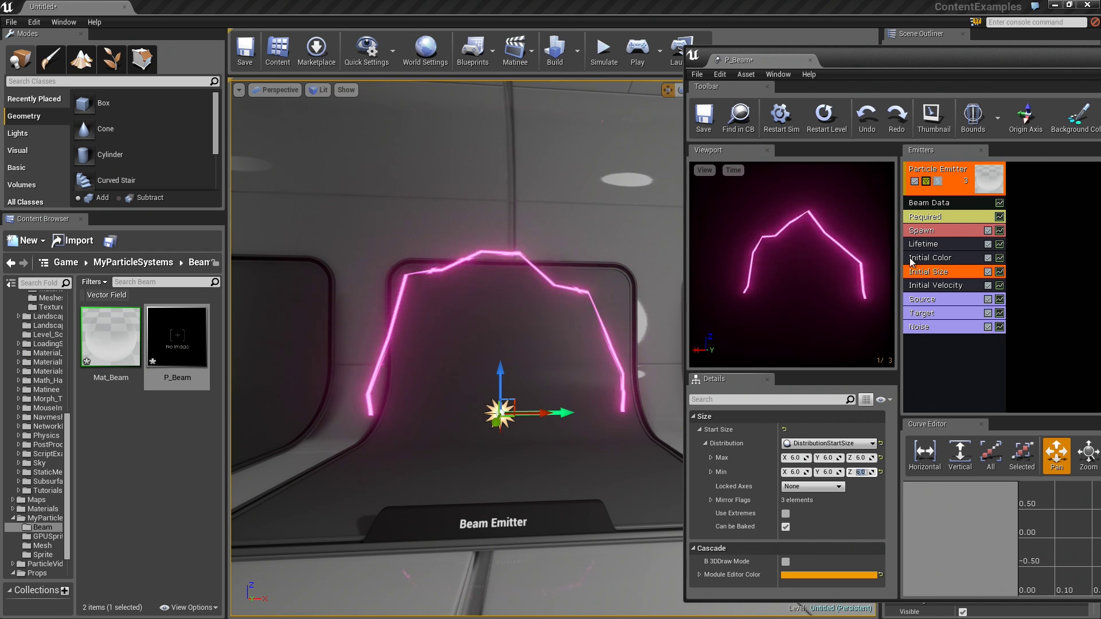
# - Set Max Beam Count to 3 in Beam Data
pyautogui.click(938, 204)
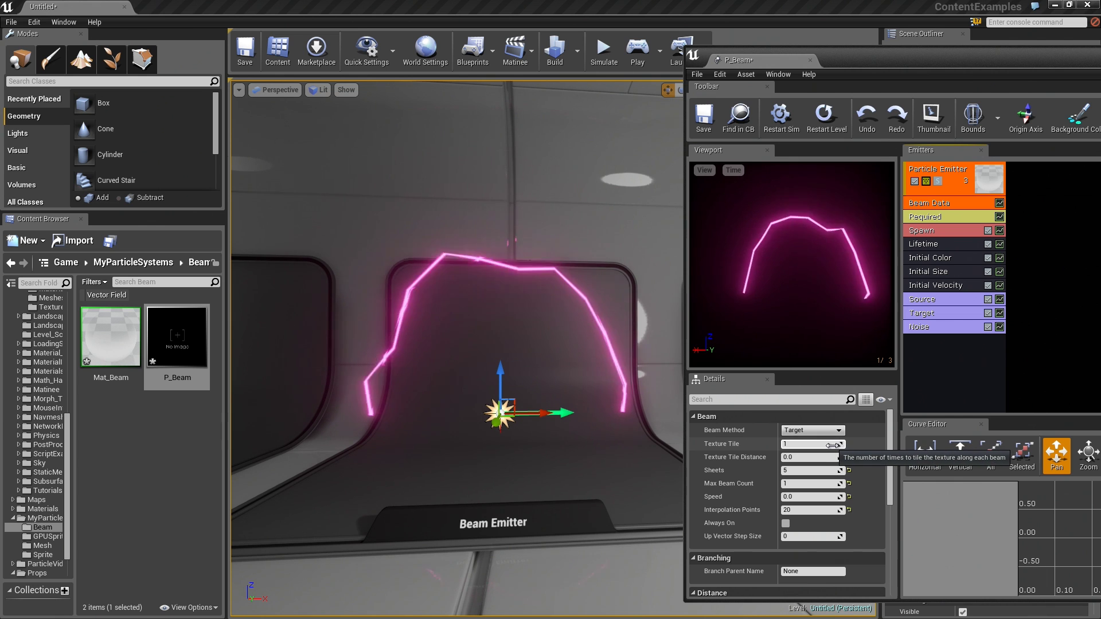
pyautogui.click(806, 488)
pyautogui.write('2')
pyautogui.press('Return')
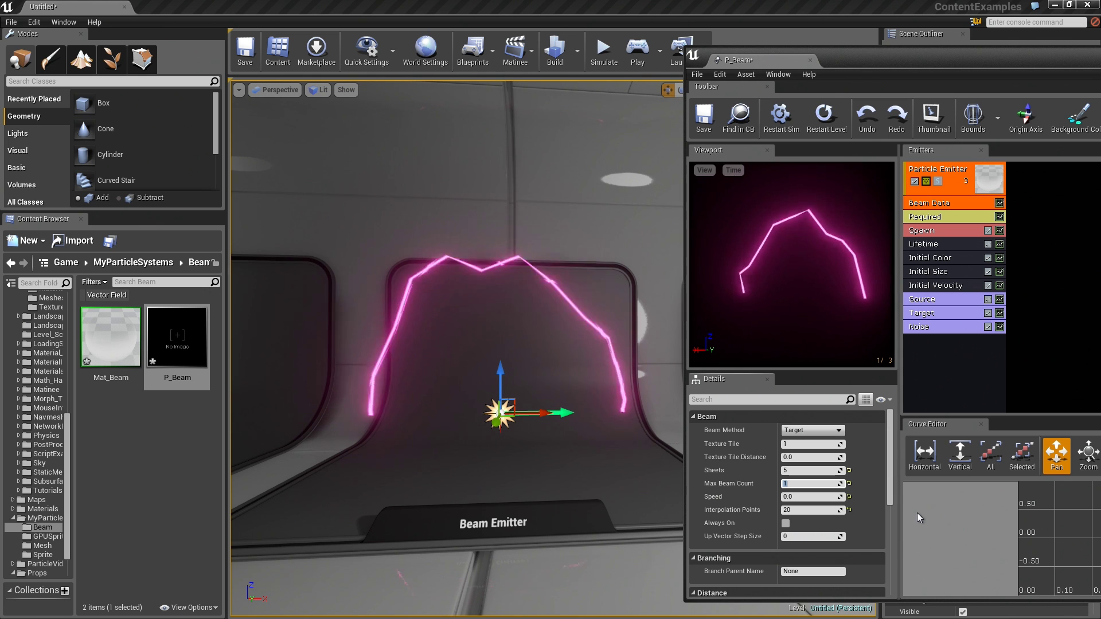
pyautogui.write('3')
pyautogui.press('Return')
# - Set the Spawn module's Rate Constant to 5.0
pyautogui.click(941, 231)
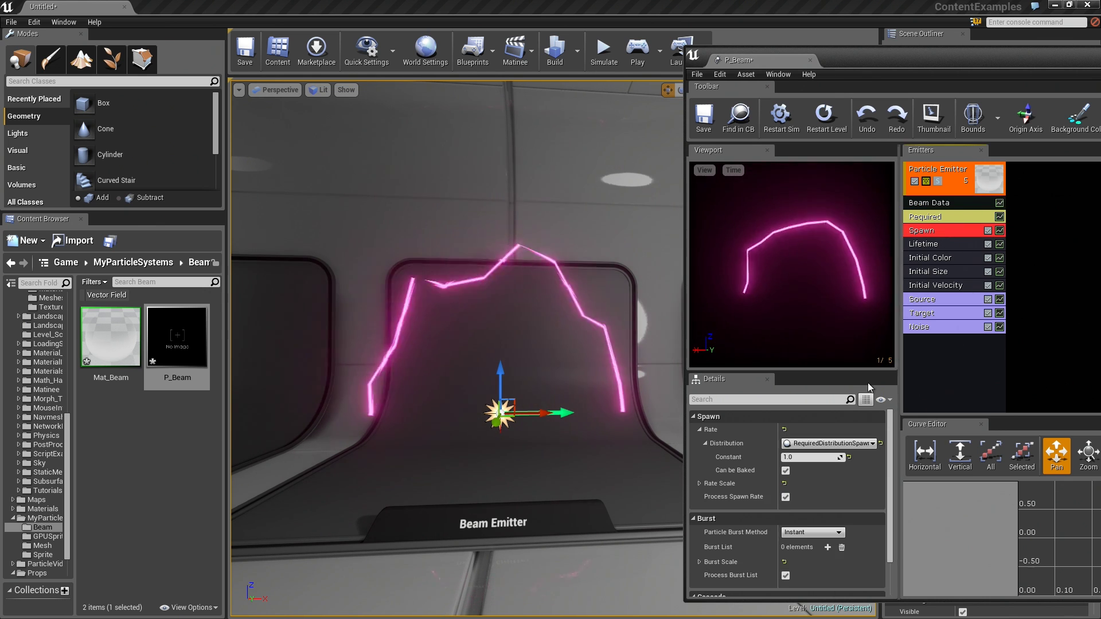
pyautogui.click(811, 457)
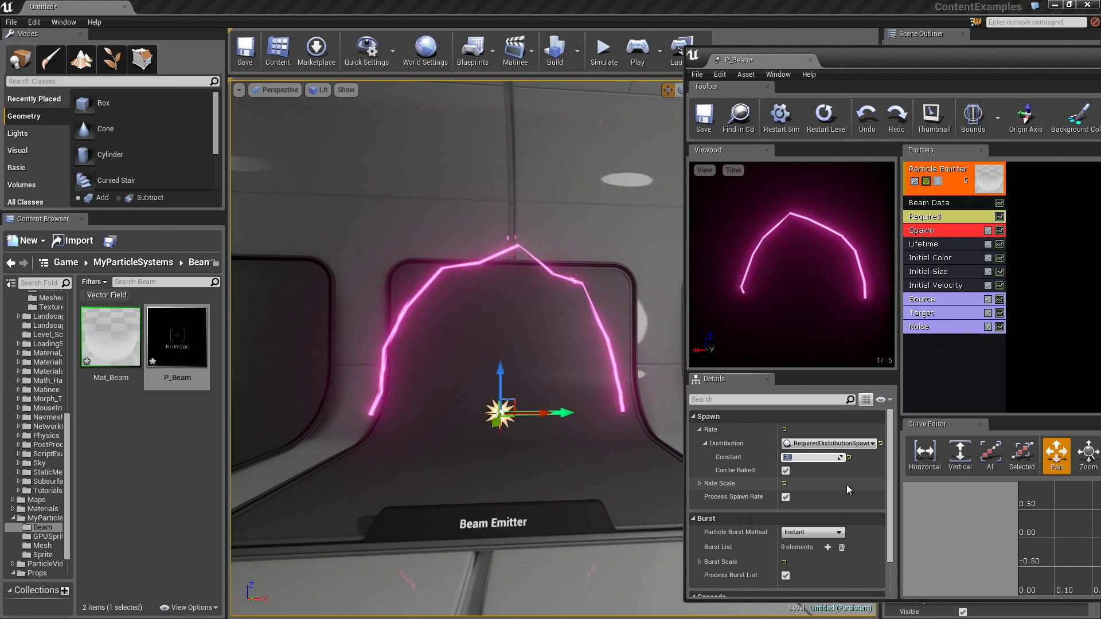
pyautogui.write('5')
pyautogui.press('Return')
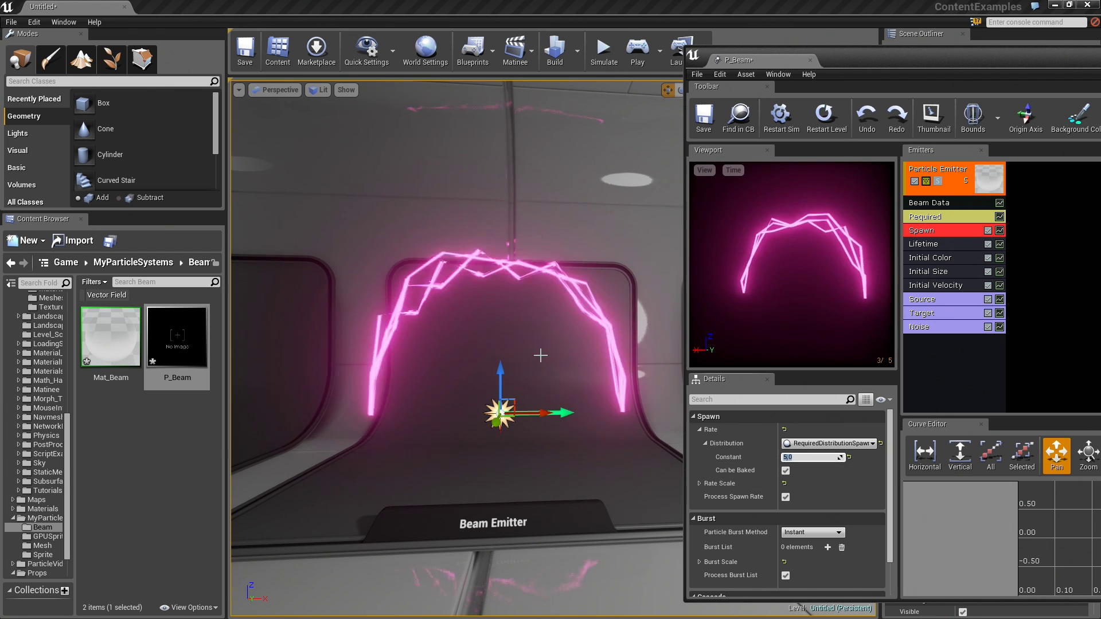
# - Drag the beam emitter down along Z in the level viewport
pyautogui.moveTo(539, 356); pyautogui.dragTo(530, 344)
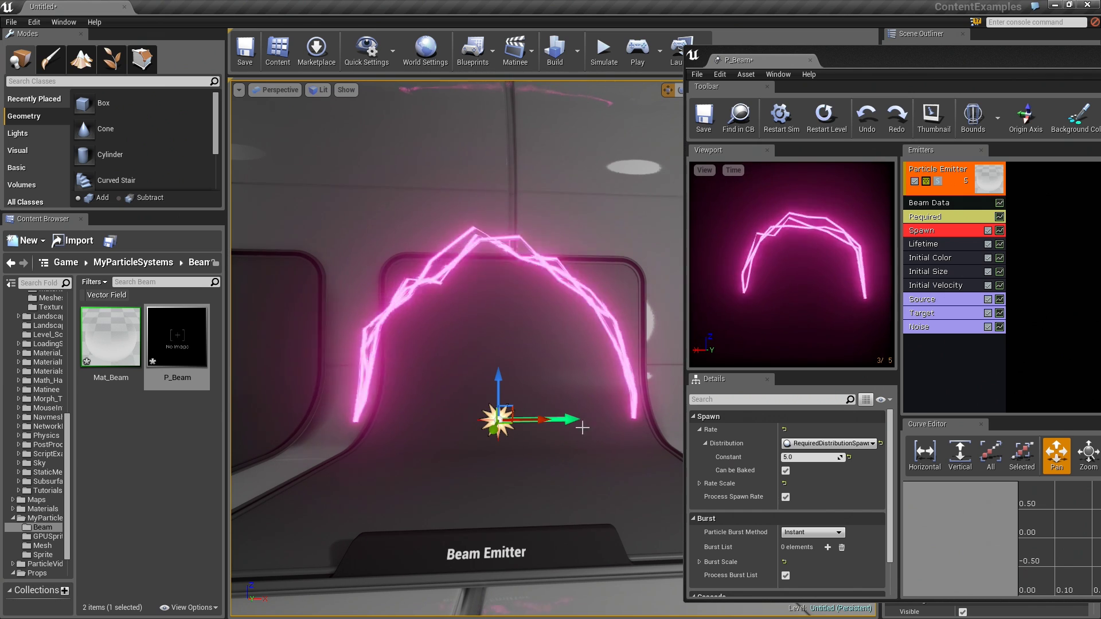
pyautogui.moveTo(504, 381); pyautogui.dragTo(513, 436)
pyautogui.moveTo(545, 371); pyautogui.dragTo(602, 344, button='right')
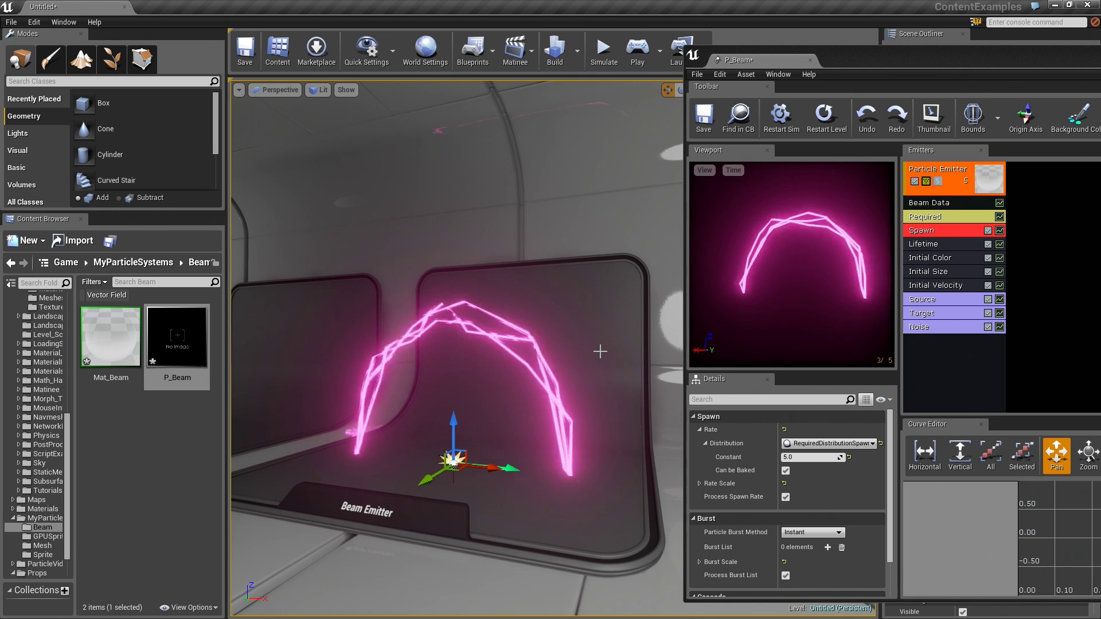
# - Change the Source module's Source Method from Default to User Set, leaving the distribution type unchanged
pyautogui.click(924, 299)
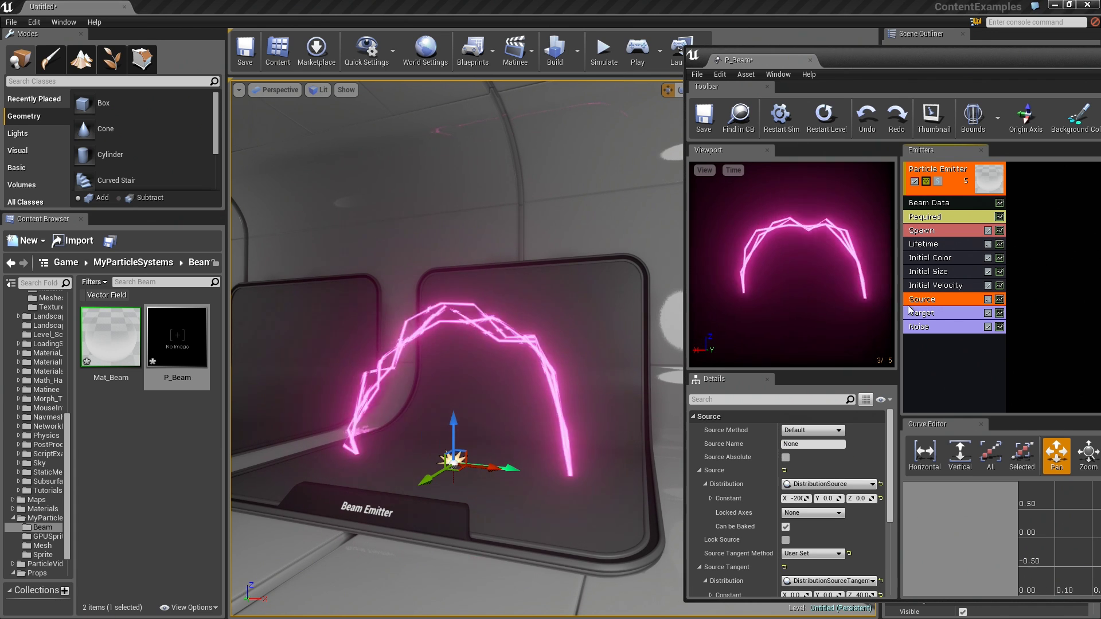
pyautogui.click(827, 431)
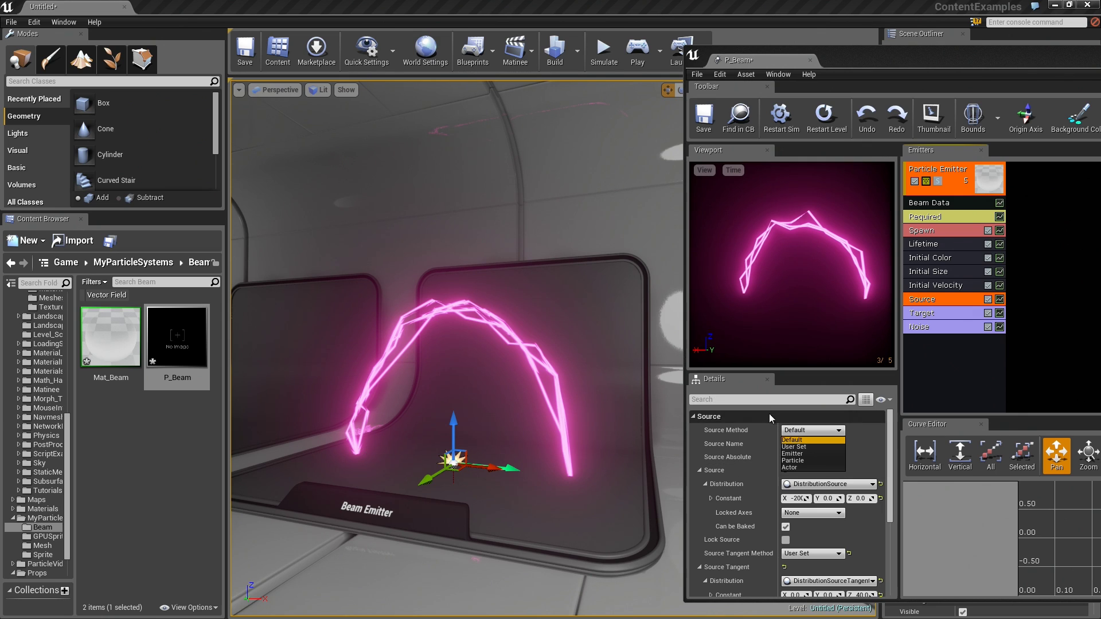
pyautogui.click(799, 447)
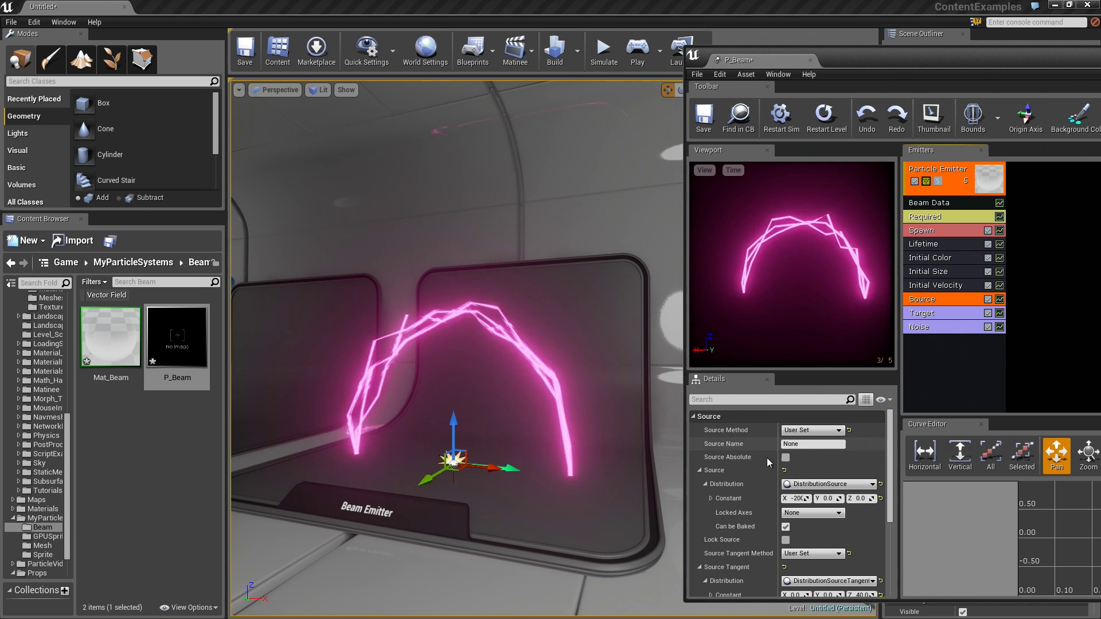
pyautogui.click(803, 485)
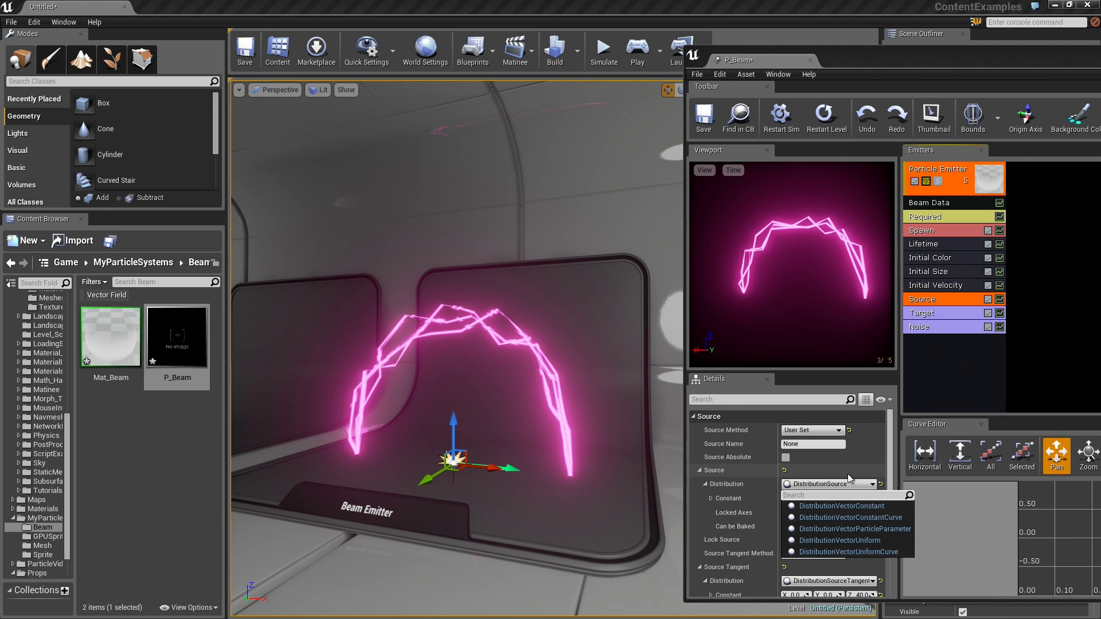
pyautogui.click(865, 444)
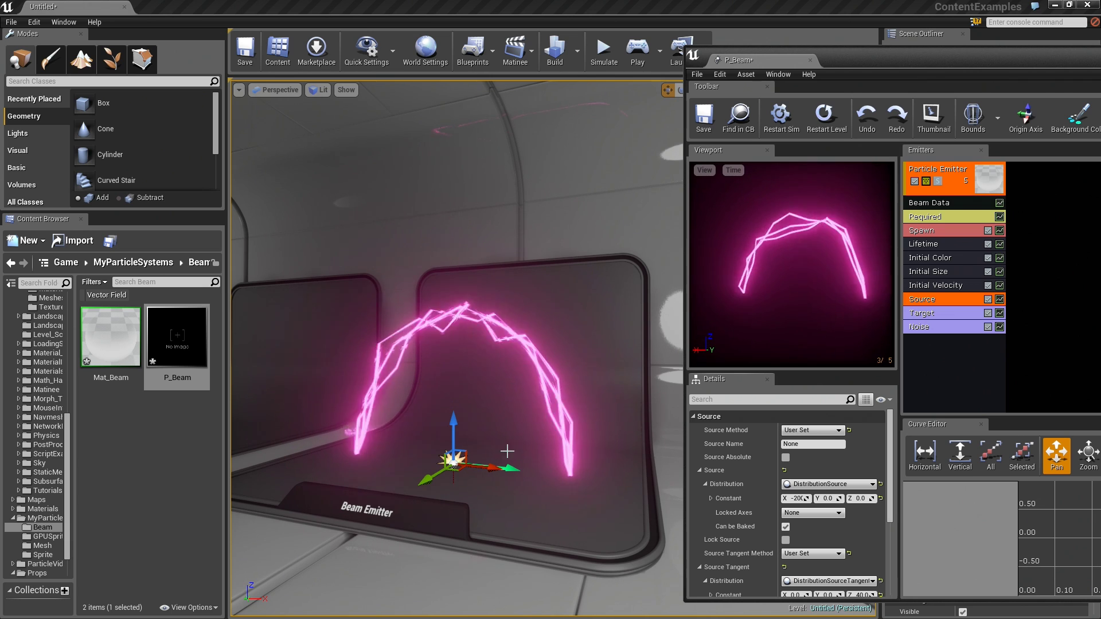
# - Tick Low Freq Enabled in the Noise module's Details
pyautogui.moveTo(505, 453); pyautogui.dragTo(493, 425)
pyautogui.moveTo(491, 363); pyautogui.dragTo(493, 363)
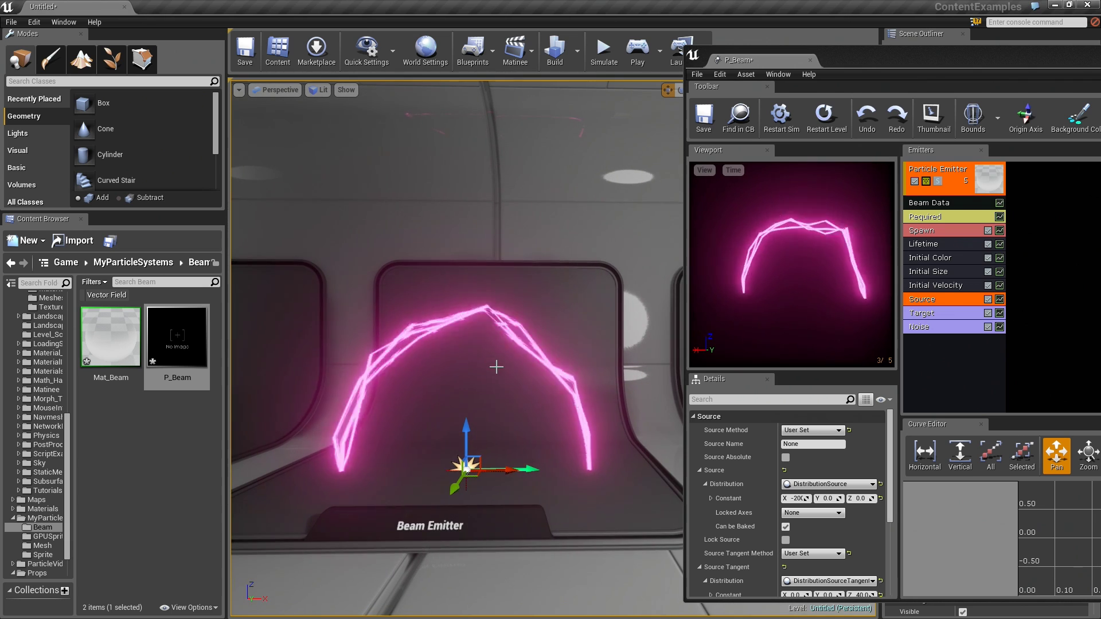
pyautogui.click(940, 310)
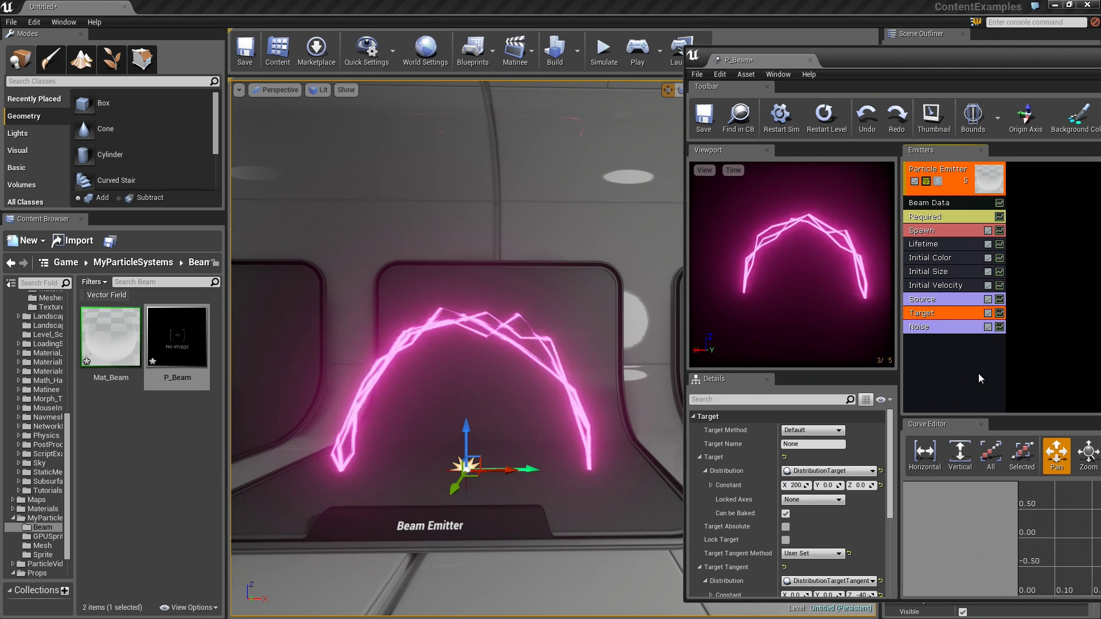
pyautogui.click(925, 327)
pyautogui.click(785, 429)
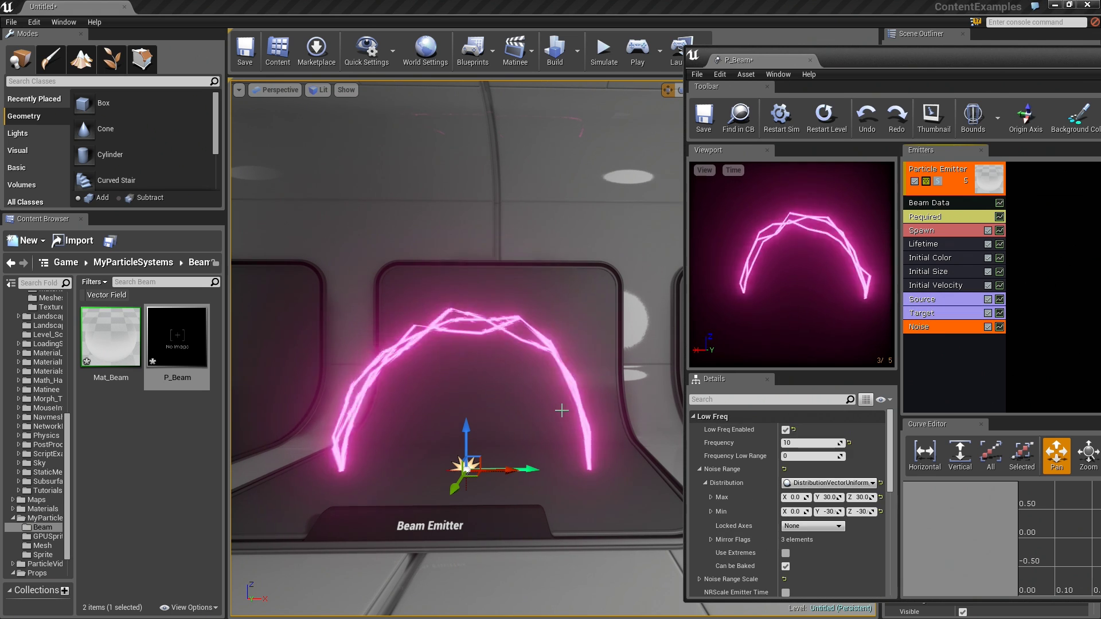